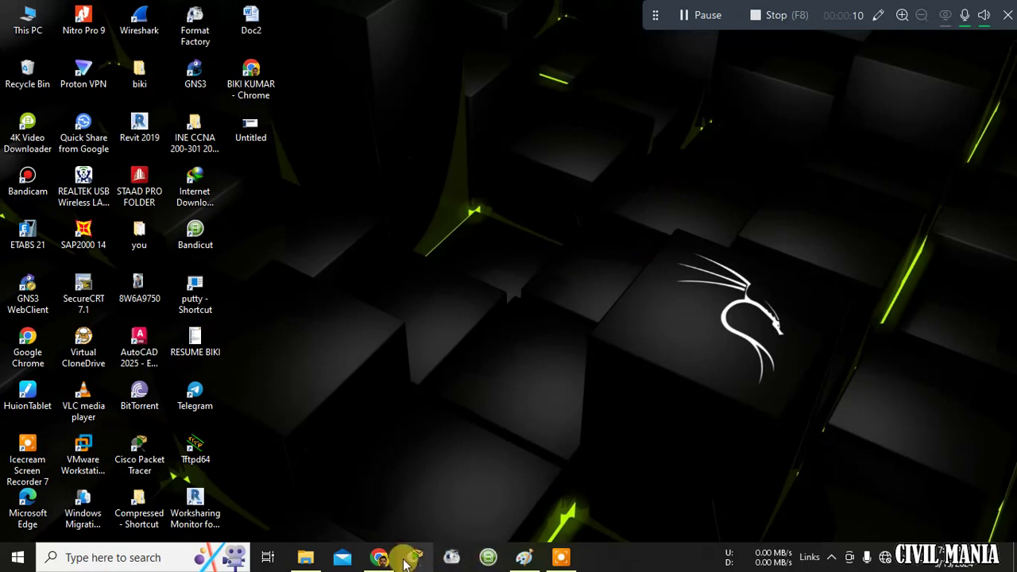
- Open the STAAD PRO FOLDER on the desktop and launch STAAD.Pro V8i SS5 from it
click(149, 185)
double_click(150, 185)
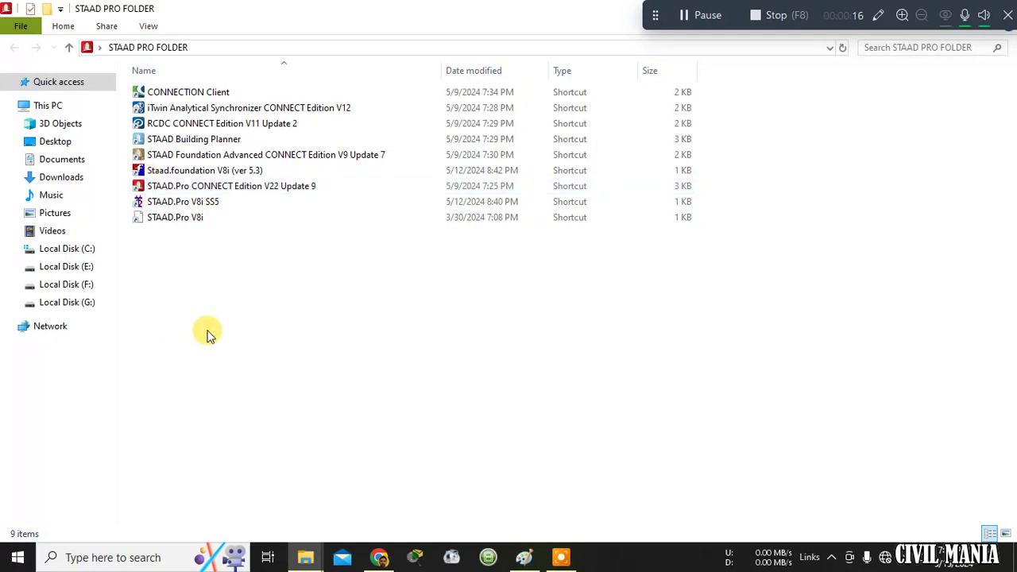
click(193, 205)
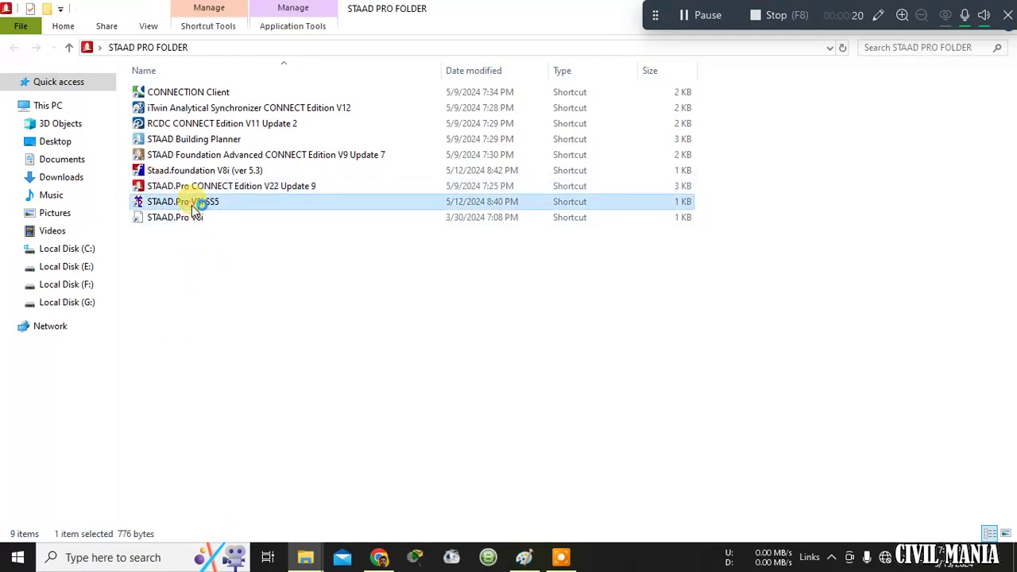
double_click(195, 205)
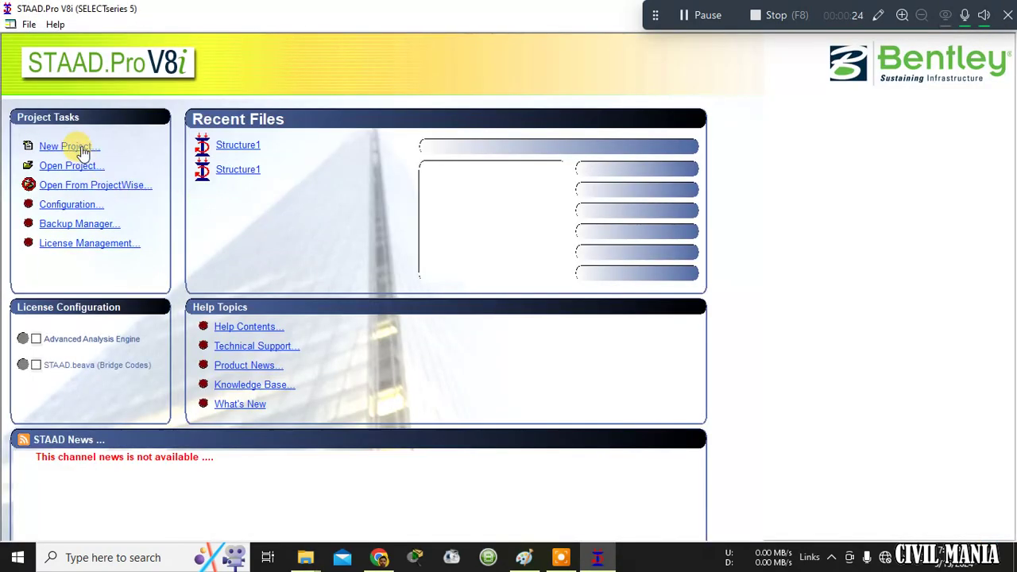
- Start a new Space project with meter and kiloNewton units, declining to overwrite the existing Structure1 file
click(82, 148)
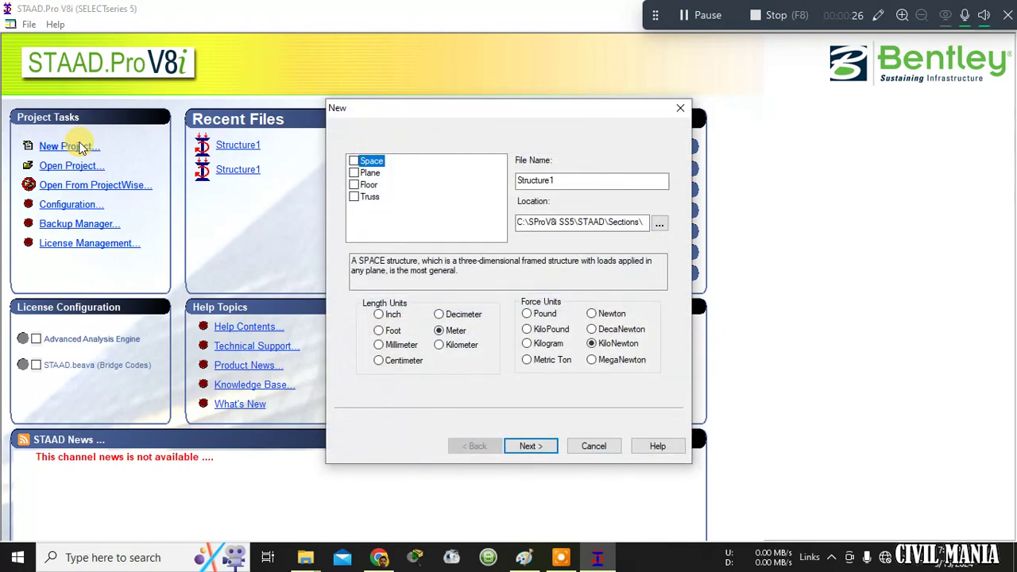
click(354, 161)
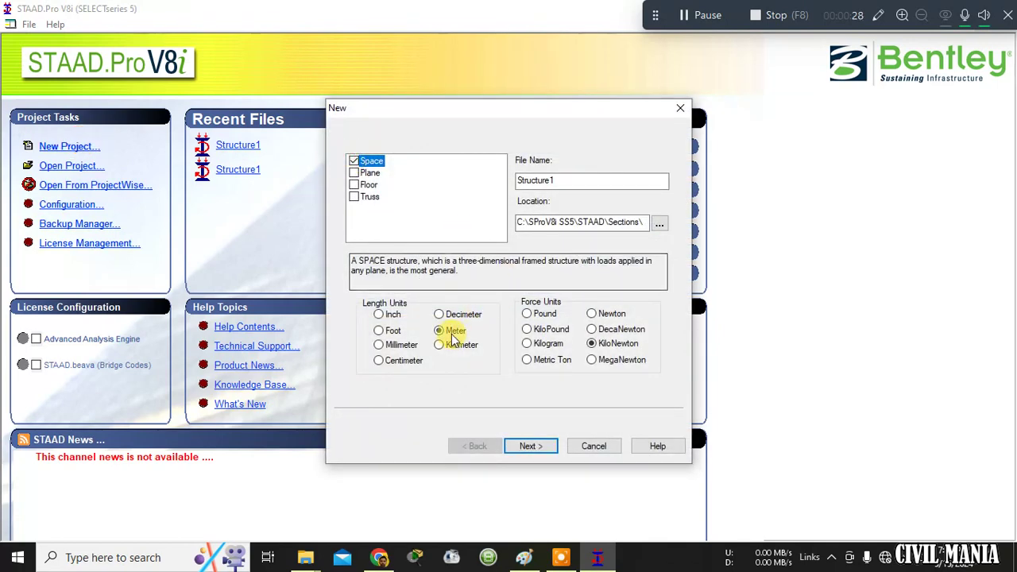
click(592, 343)
click(544, 446)
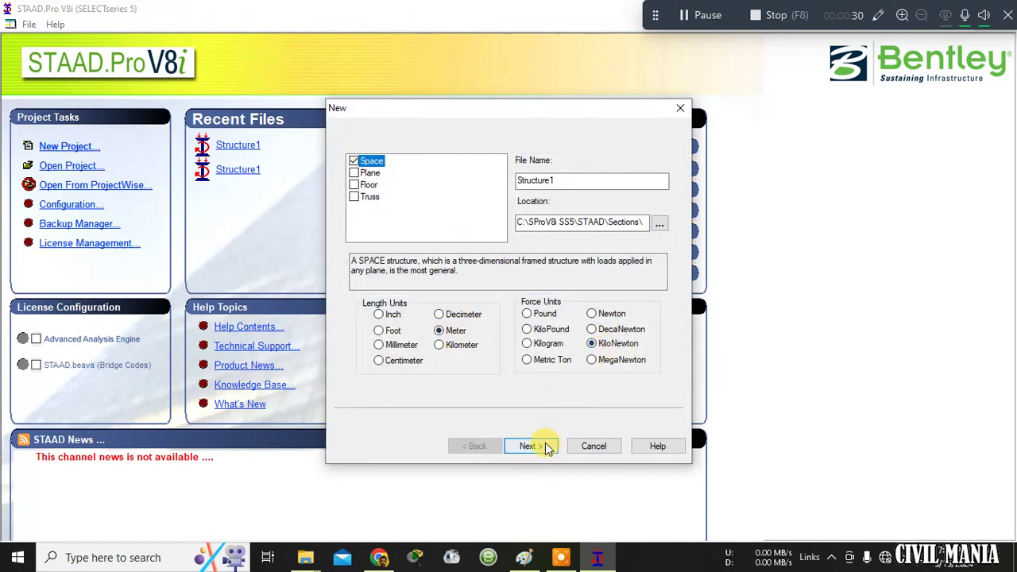
click(537, 321)
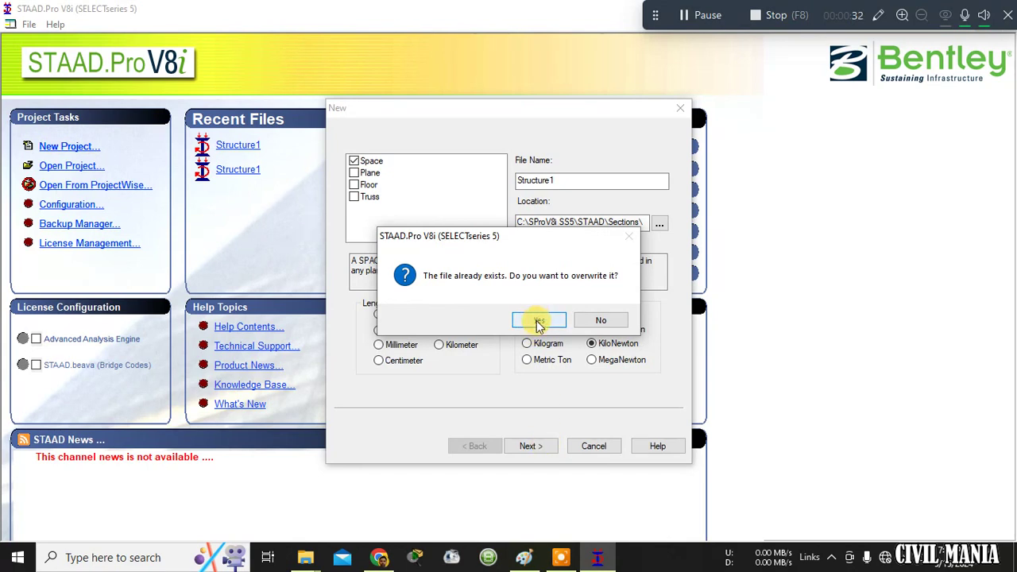
click(596, 322)
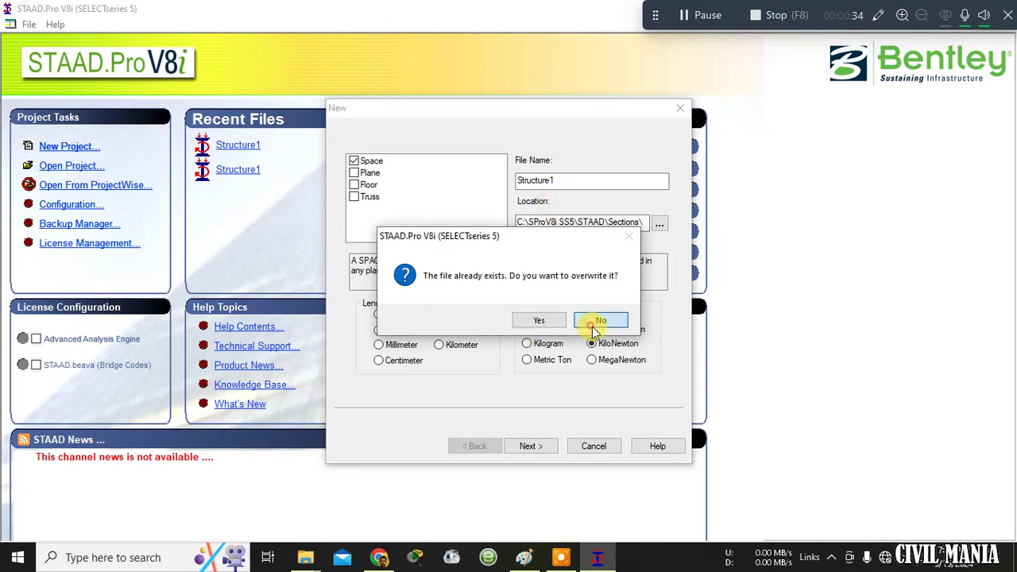
- Name the new project file Structure3 and finish the setup with Add Beam as the starting mode
click(573, 183)
text(3)
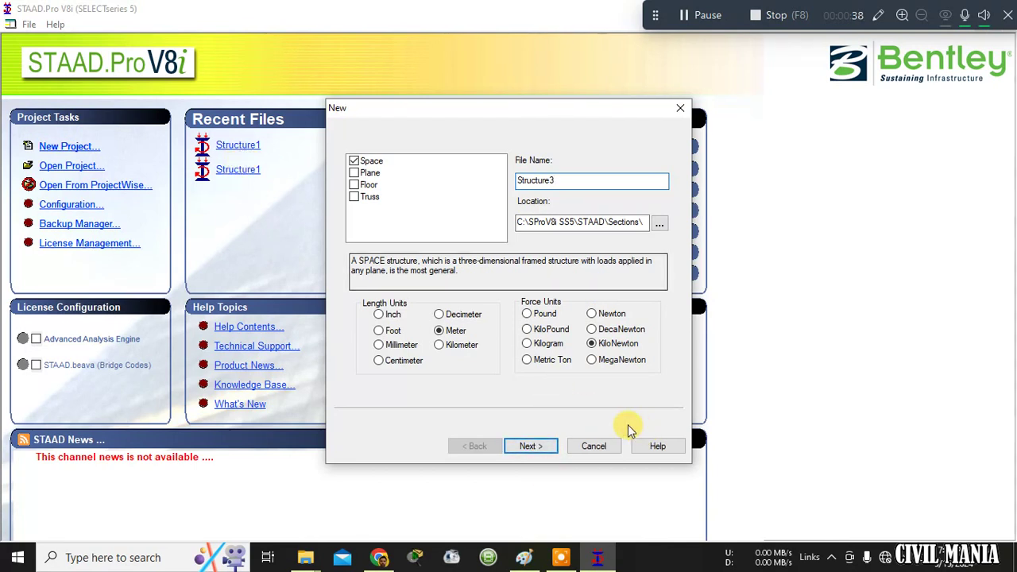
click(542, 449)
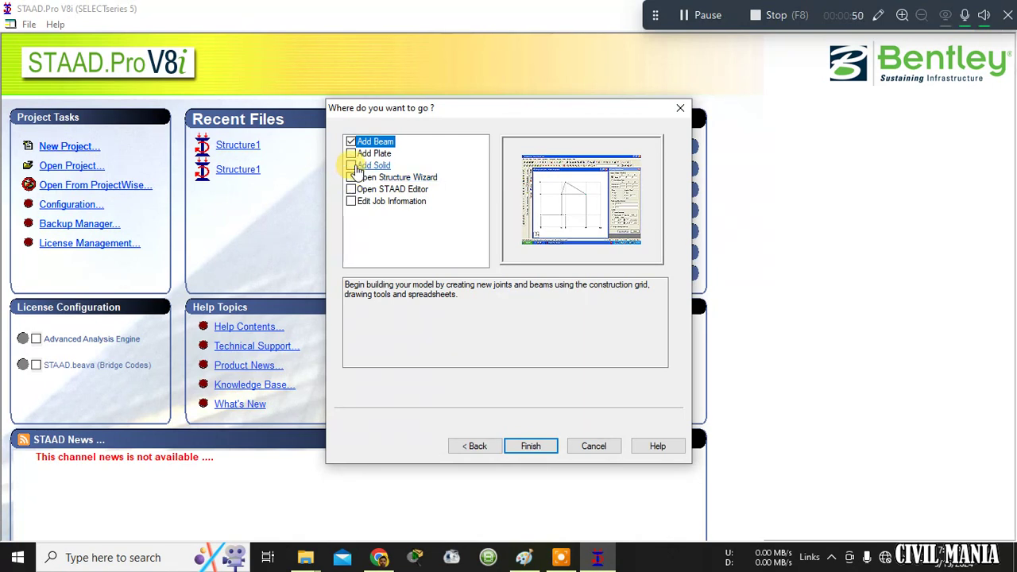
click(531, 447)
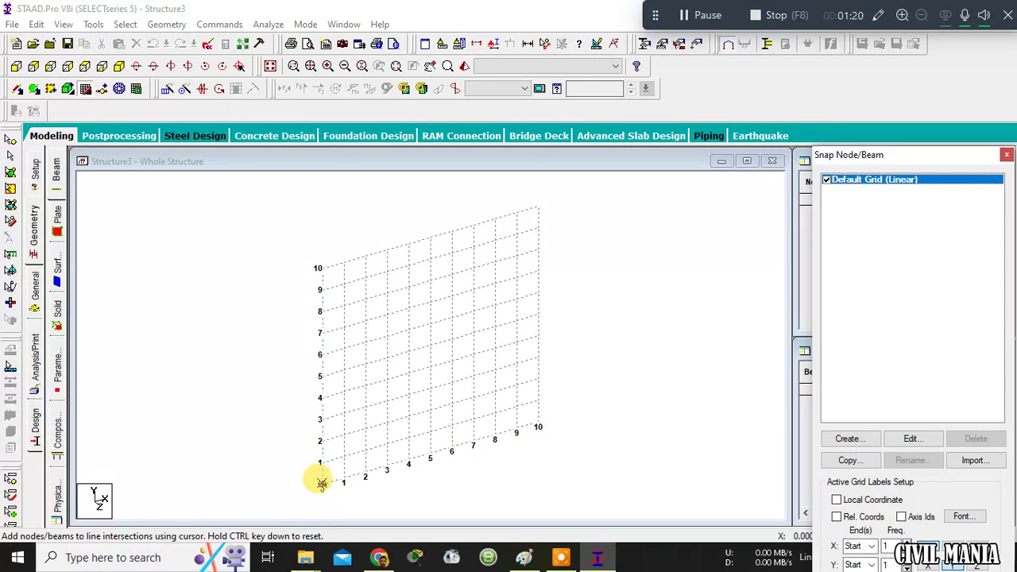
- Draw a portal frame on the default grid with two 4 m columns and a 4 m top beam, starting at the origin
click(322, 484)
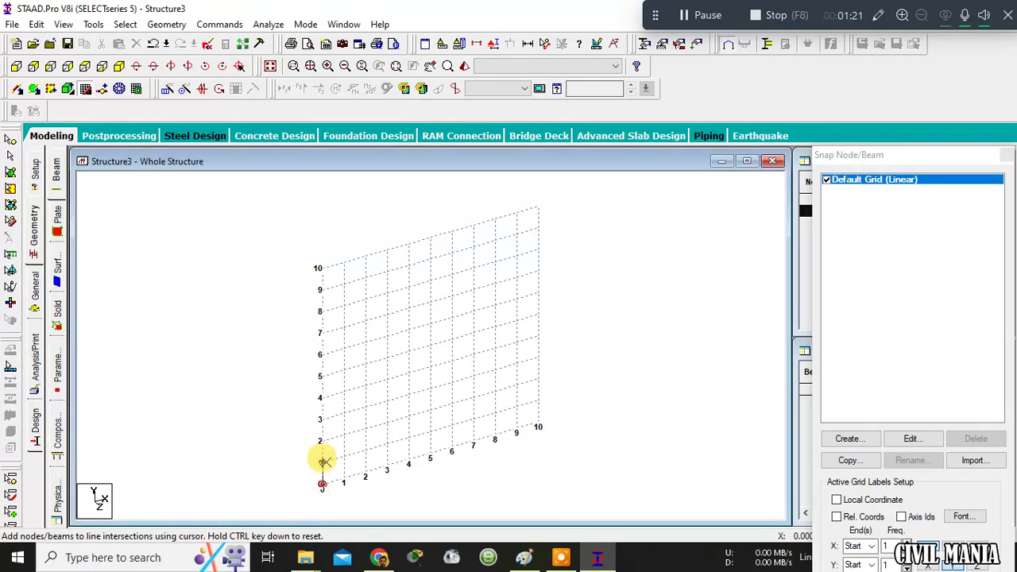
click(322, 398)
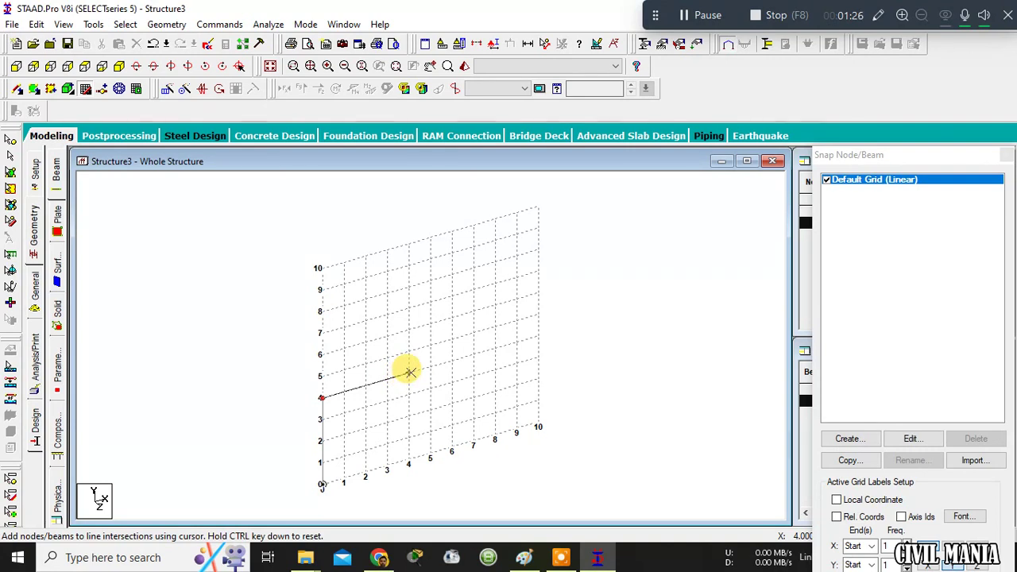
click(409, 372)
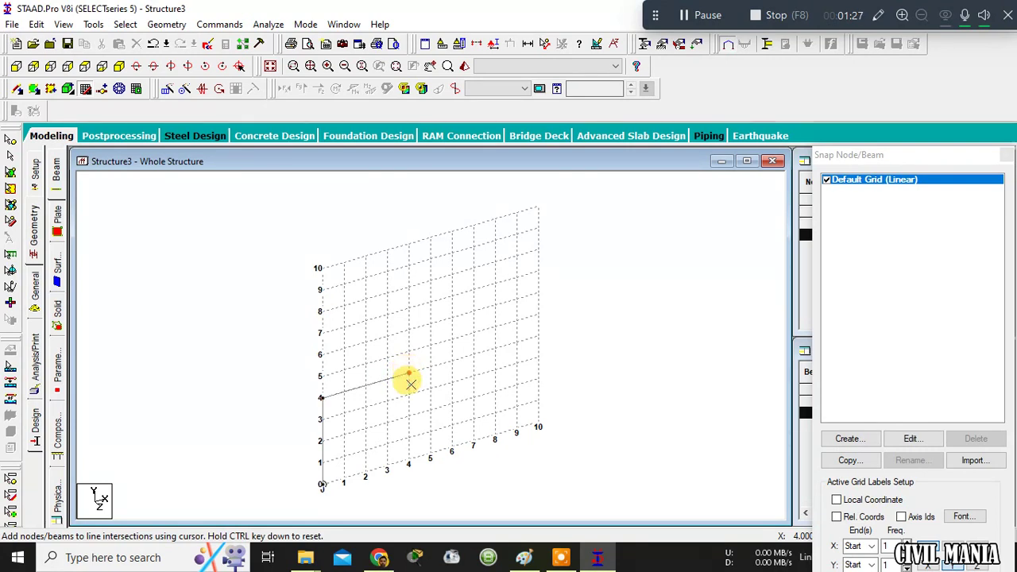
click(409, 461)
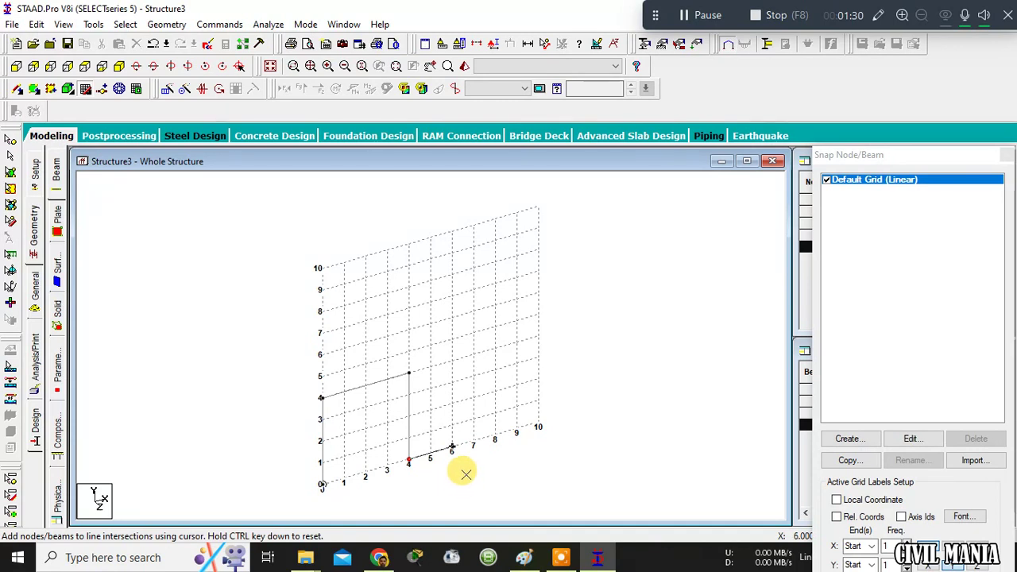
click(410, 462)
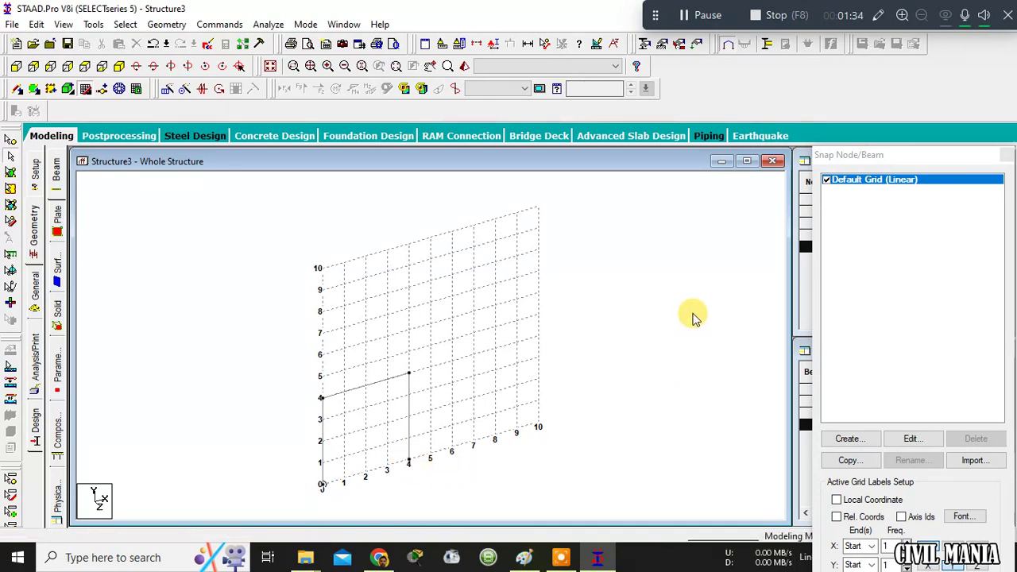
click(1007, 156)
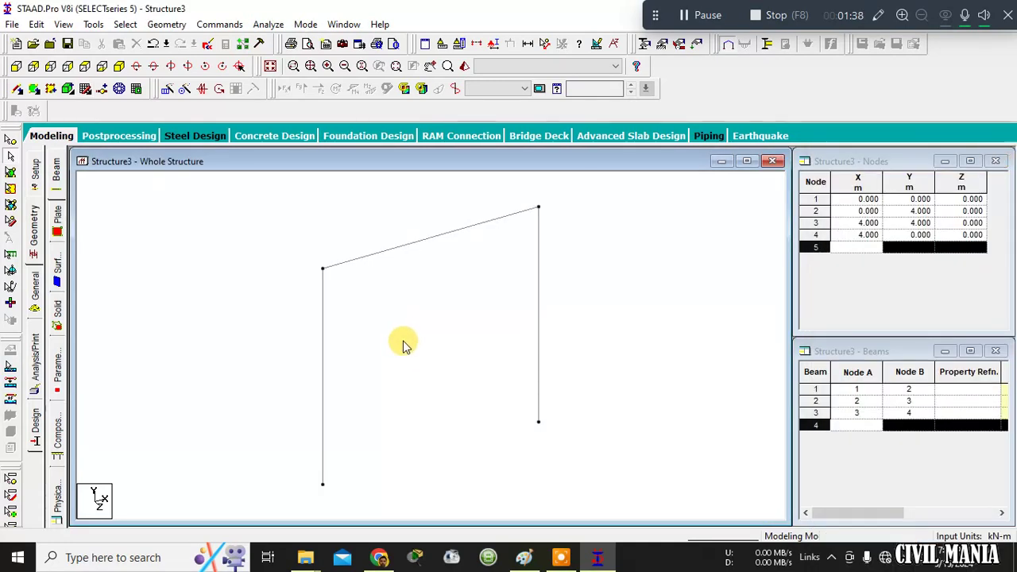
- Define a rectangular concrete section with YD 0.3 m and ZD 0.3 m and add it to the section properties
click(18, 87)
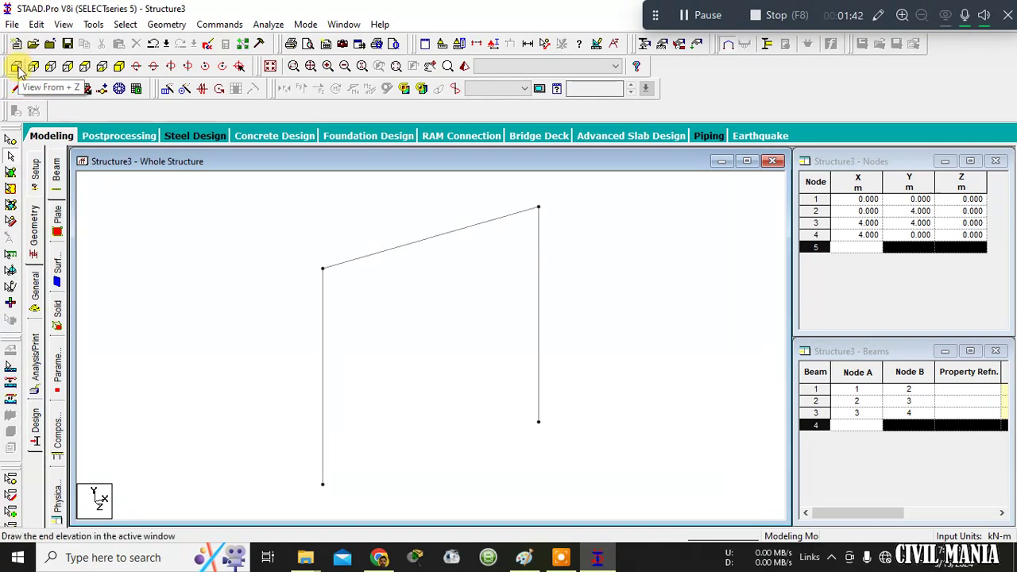
click(16, 67)
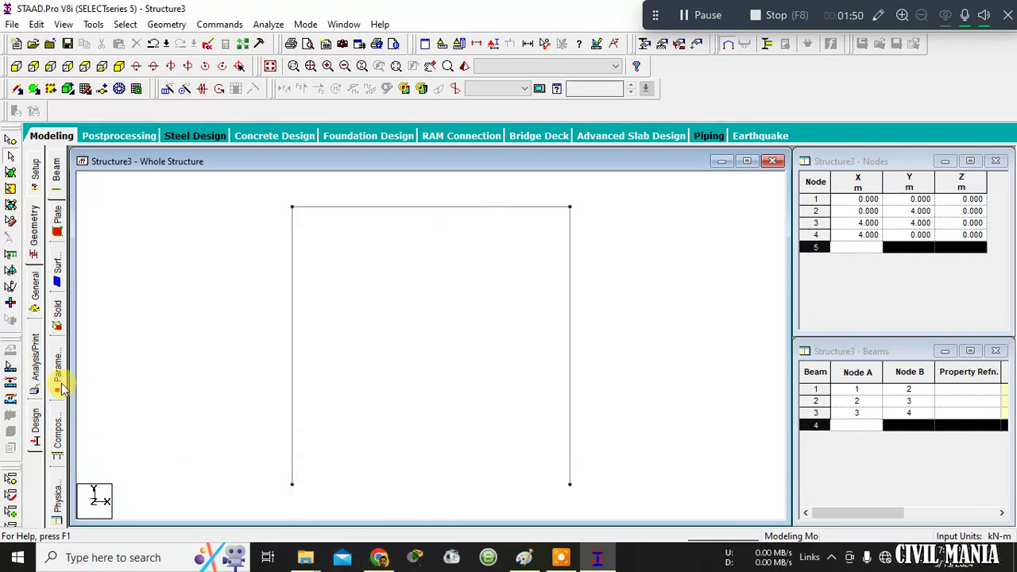
click(36, 294)
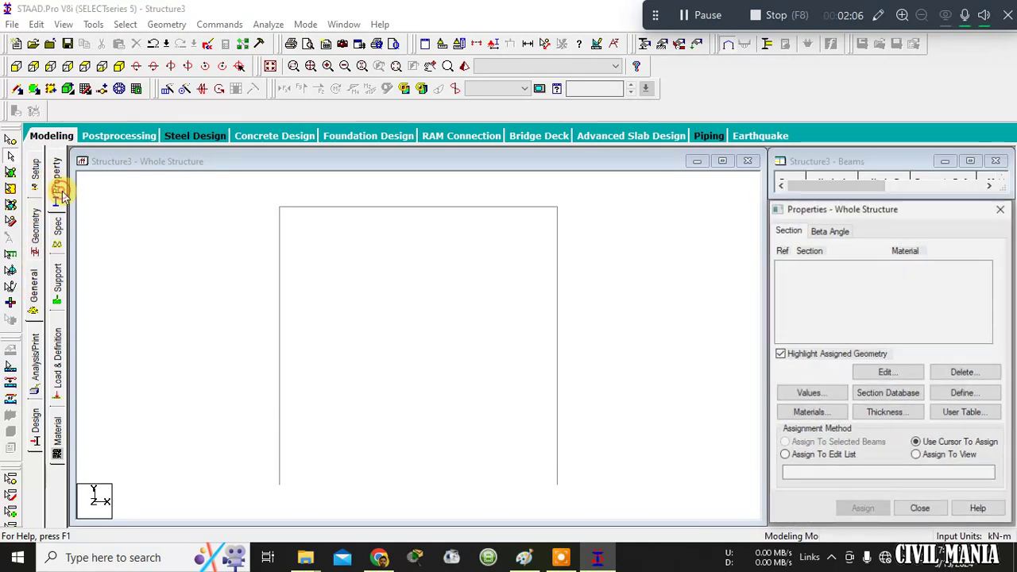
click(971, 395)
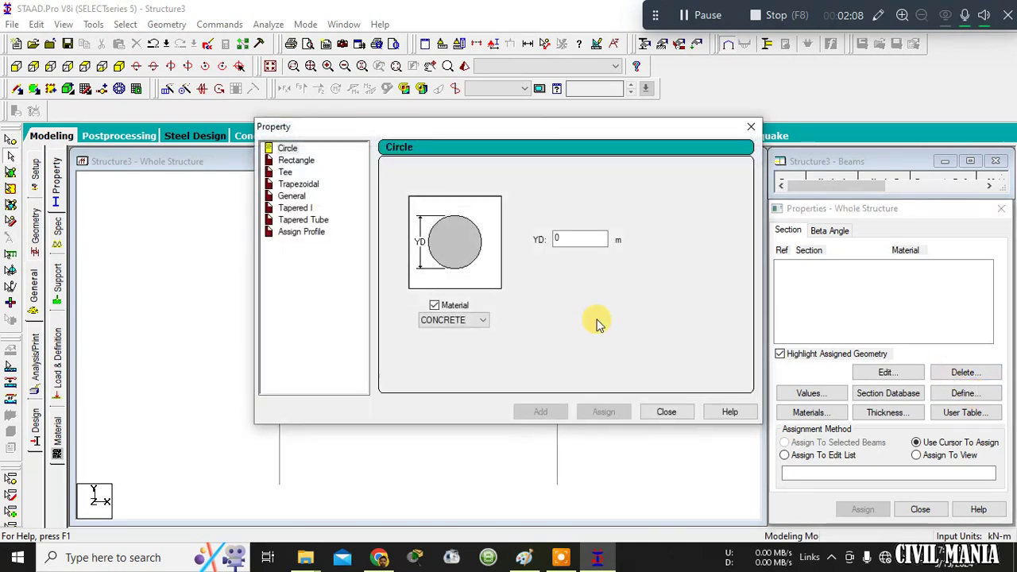
click(297, 160)
click(571, 229)
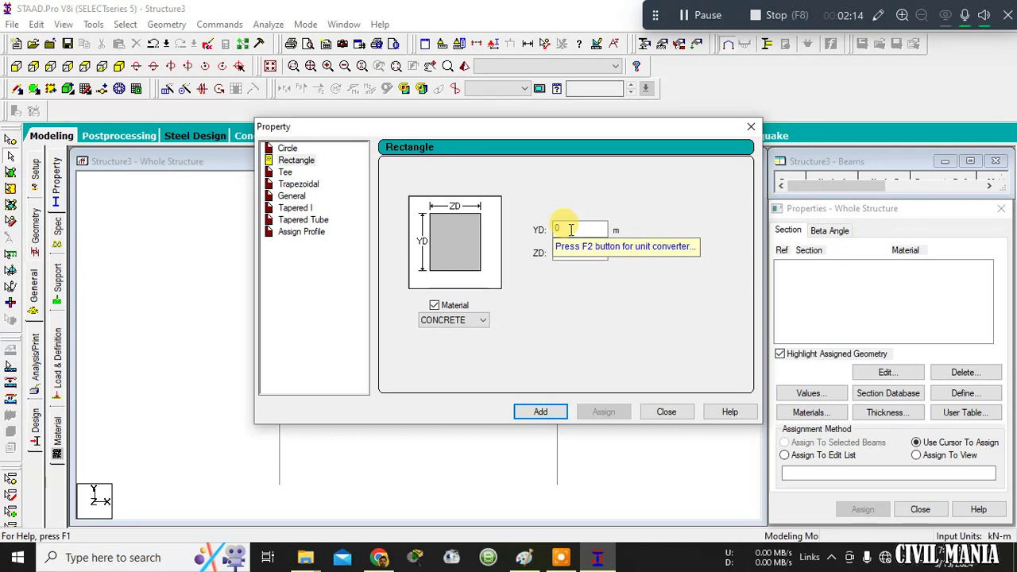
key(Num_Lock)
text(.3)
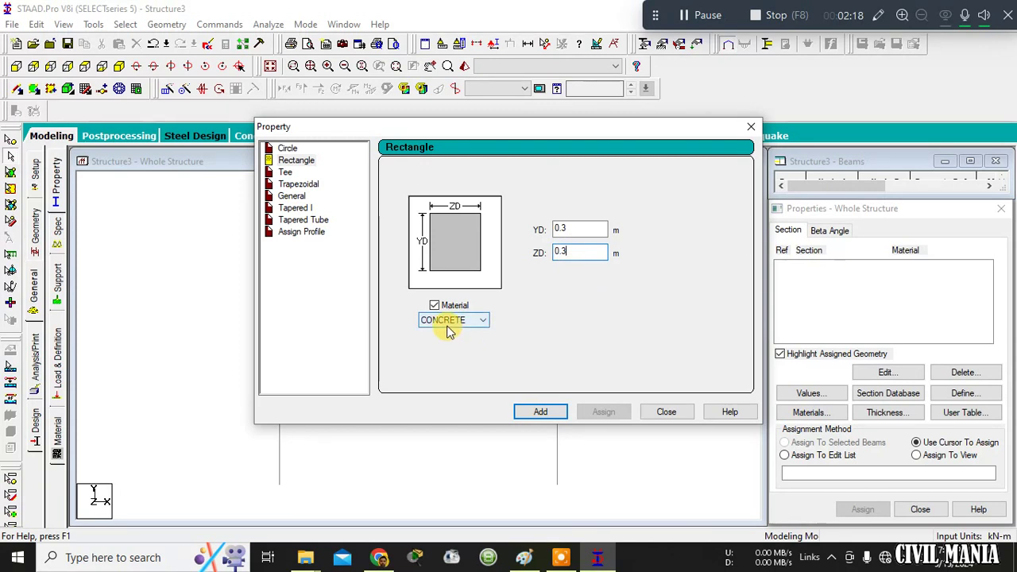
click(560, 415)
- Add a second rectangular concrete section with YD 0.23 m and ZD 0.3 m
click(592, 230)
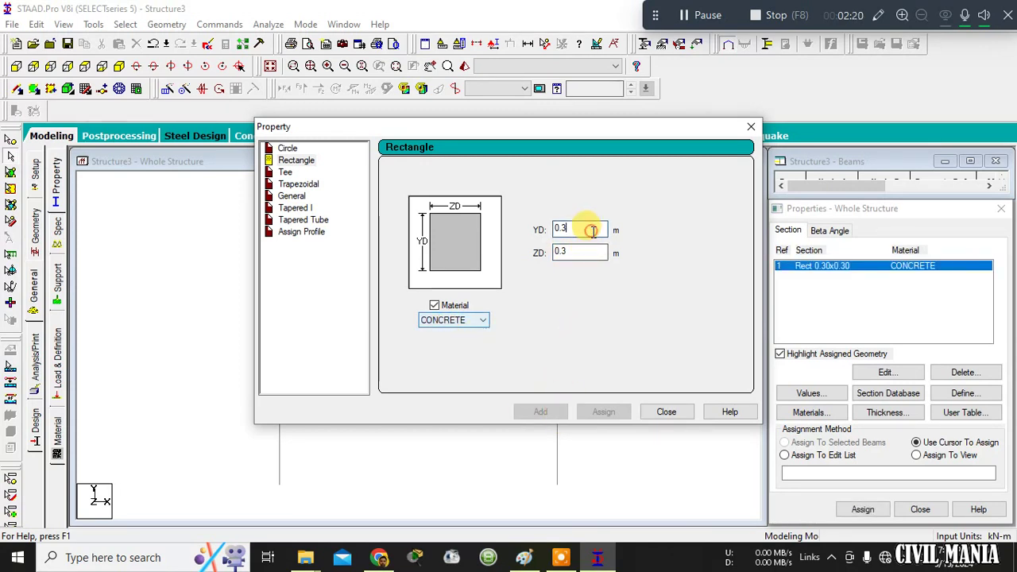
key(BackSpace)
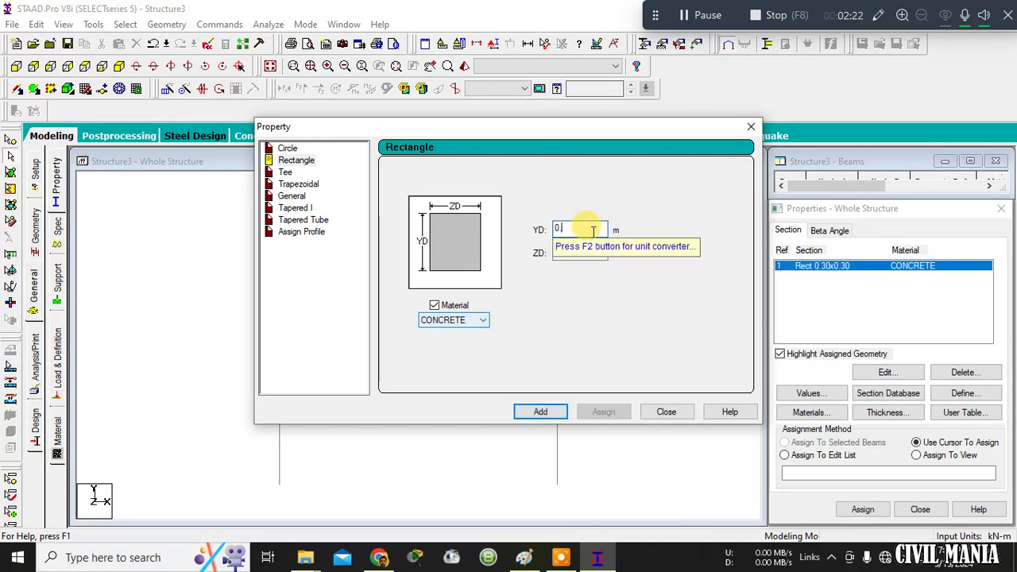
text(23)
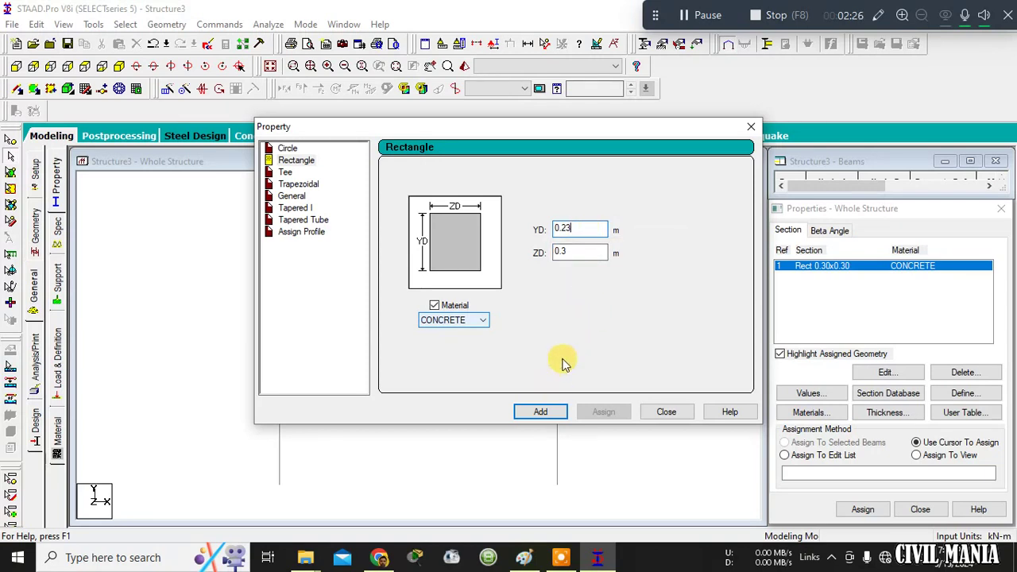
click(550, 412)
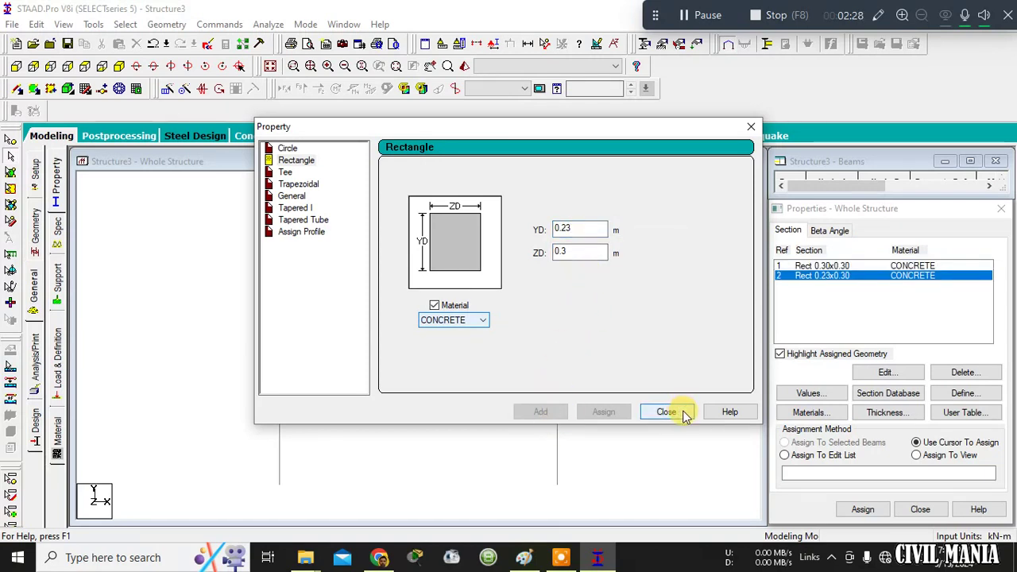
click(667, 411)
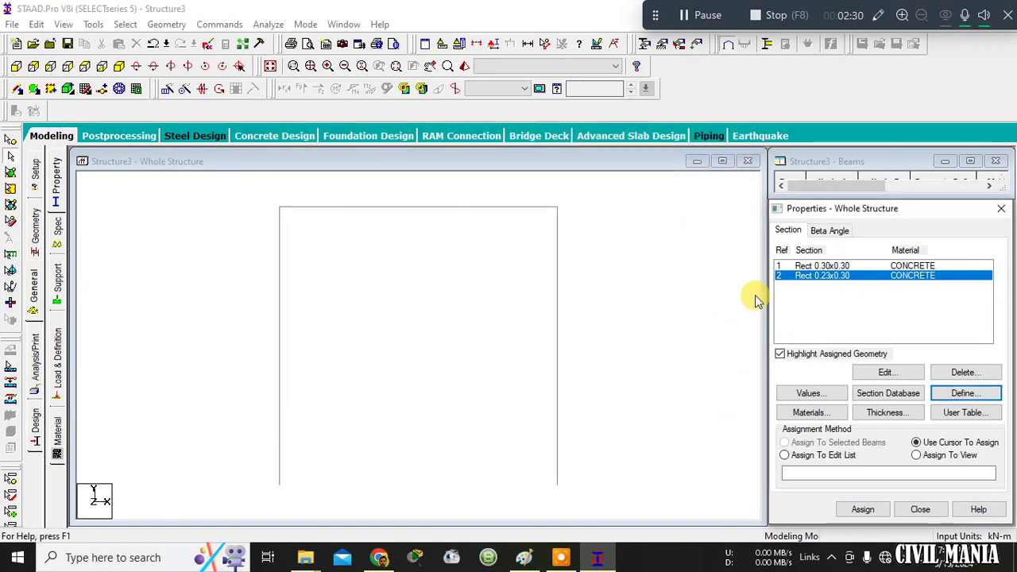
- Assign the Rect 0.30x0.30 section to both columns using the cursor assignment method
click(838, 267)
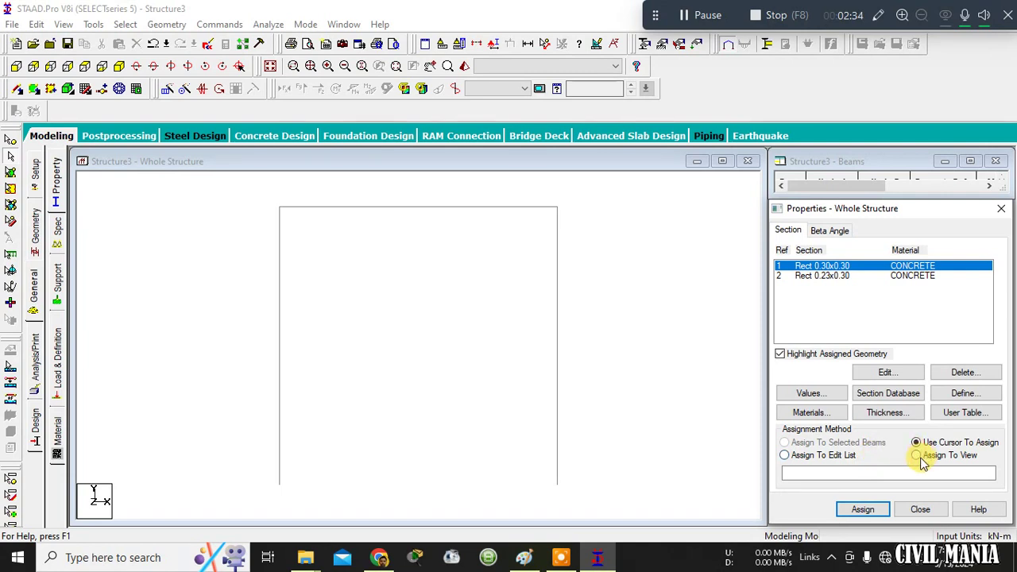
click(862, 510)
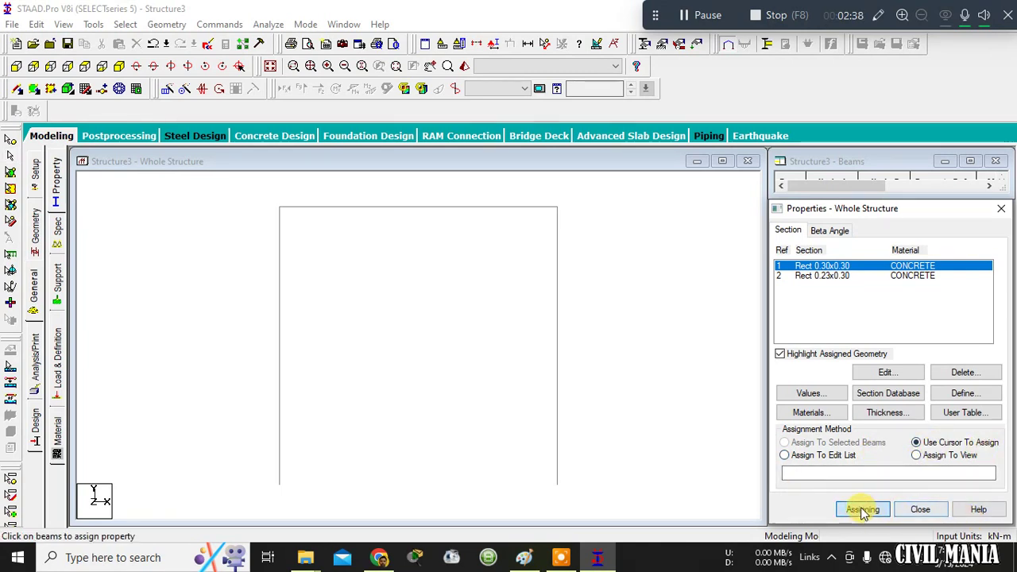
click(280, 346)
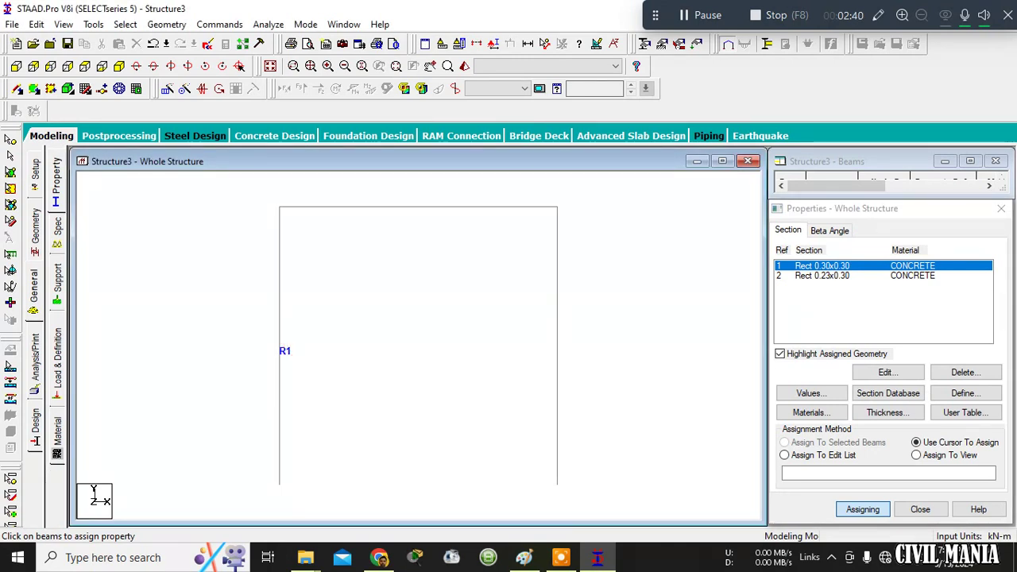
click(571, 337)
- Assign the Rect 0.23x0.30 section to the frame's top beam and close the section properties
click(810, 275)
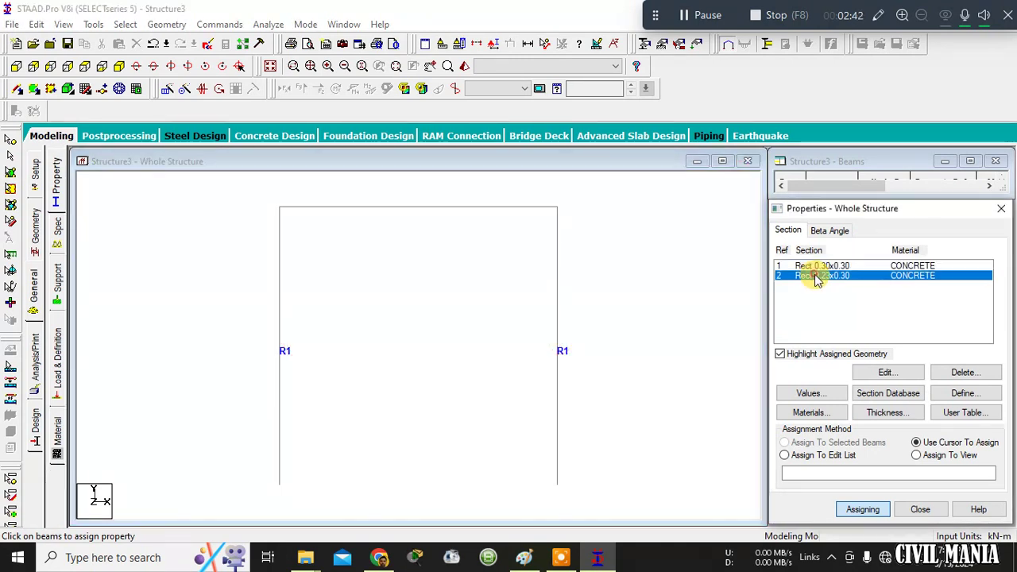
click(413, 216)
click(413, 212)
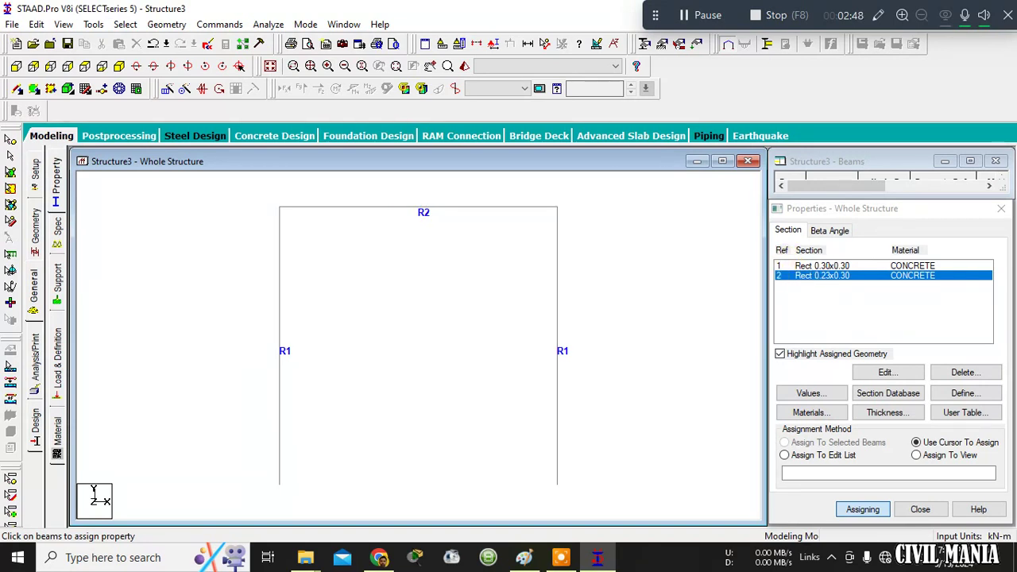
click(920, 511)
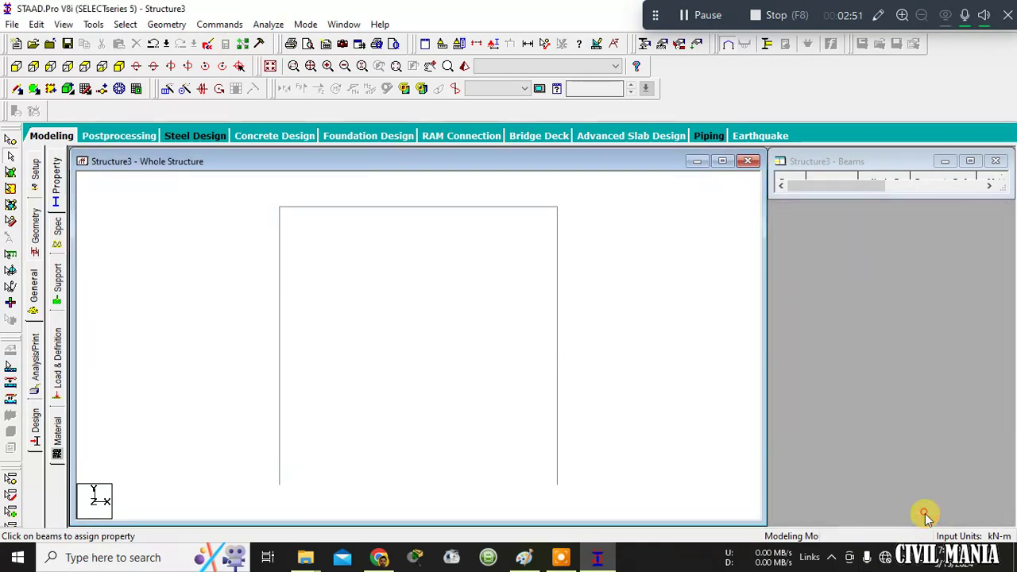
click(721, 162)
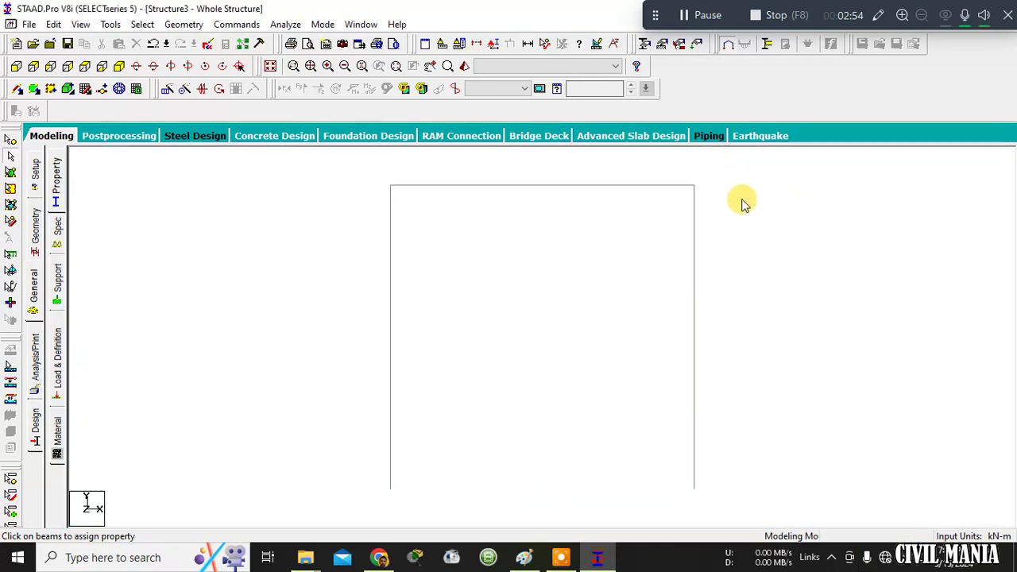
- Display member dimensions for the whole view and close the dimension settings
click(527, 44)
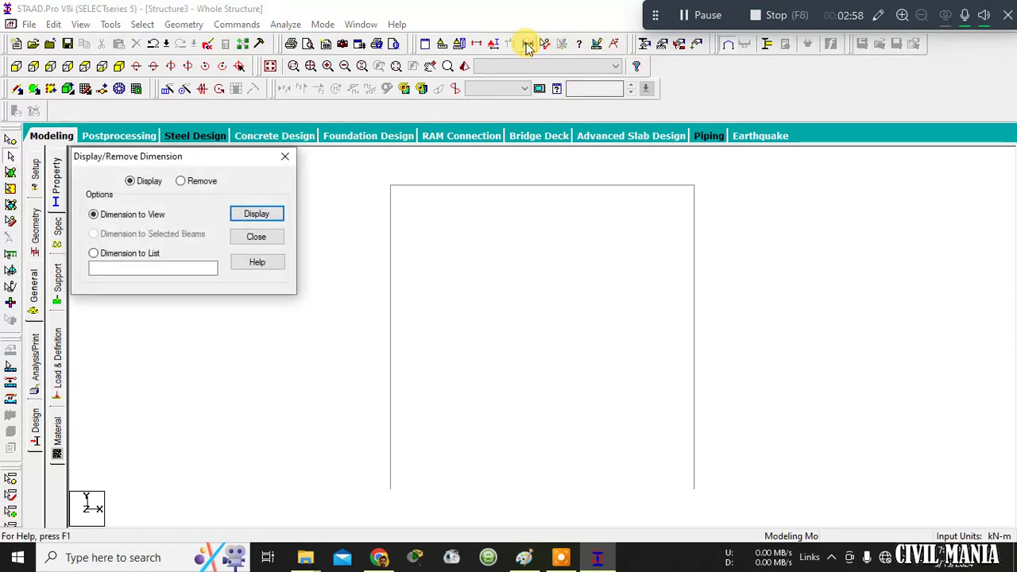
click(248, 214)
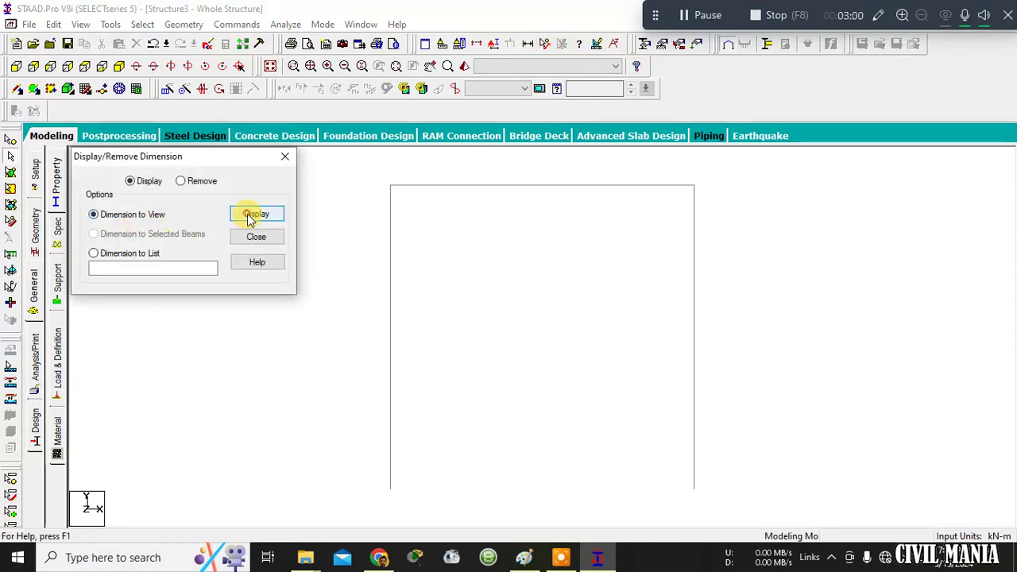
click(284, 156)
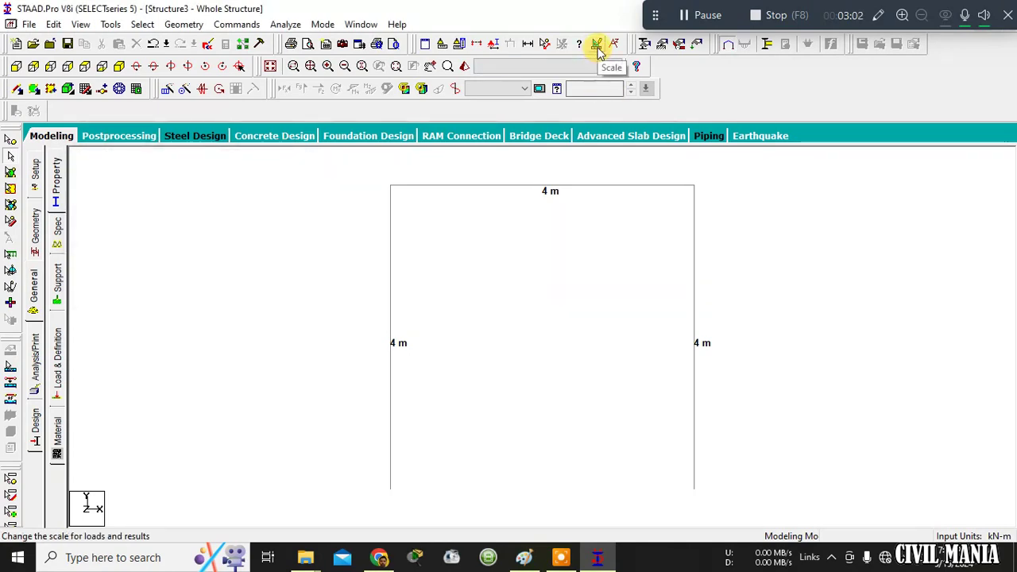
- Turn on the Load Values and Node Points labels and apply the diagram settings
click(494, 45)
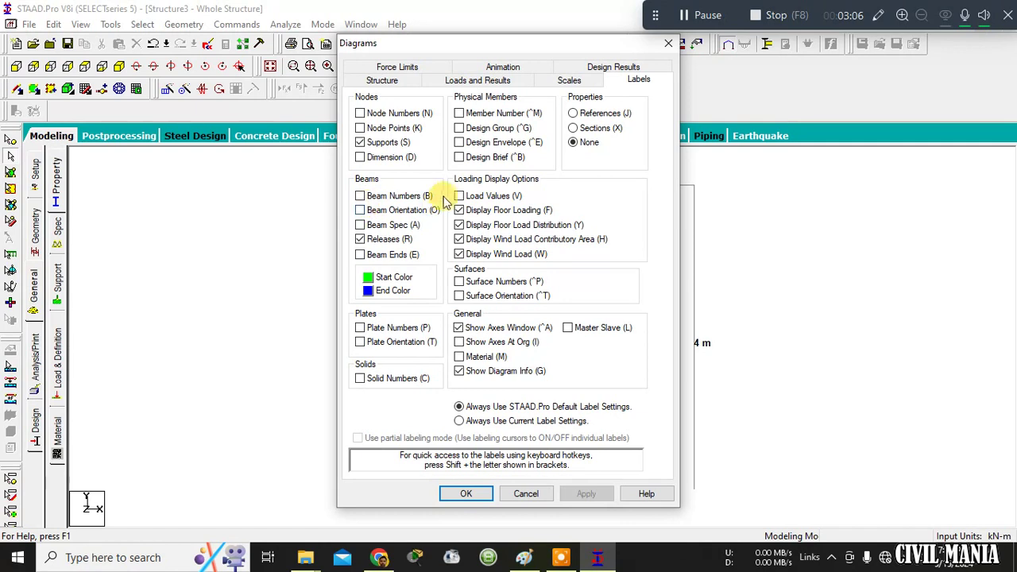
click(460, 197)
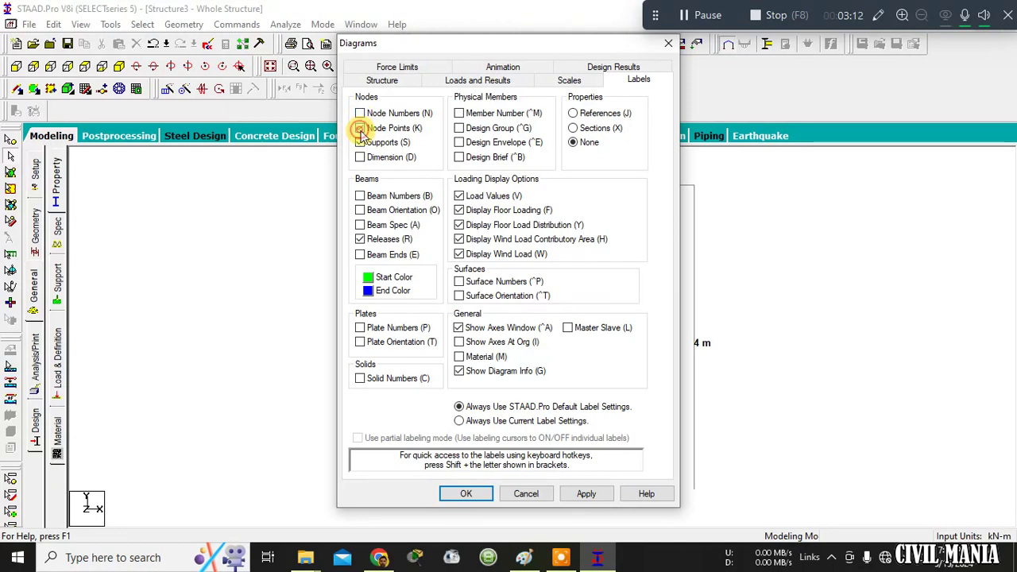
click(586, 493)
click(470, 494)
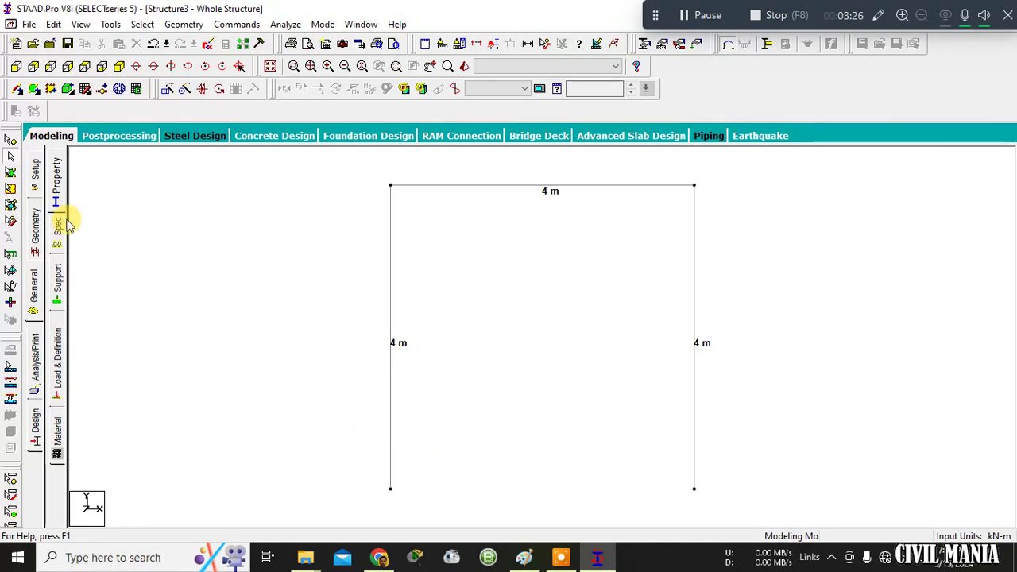
- Create a fixed support and add it to the structure's support list
click(56, 301)
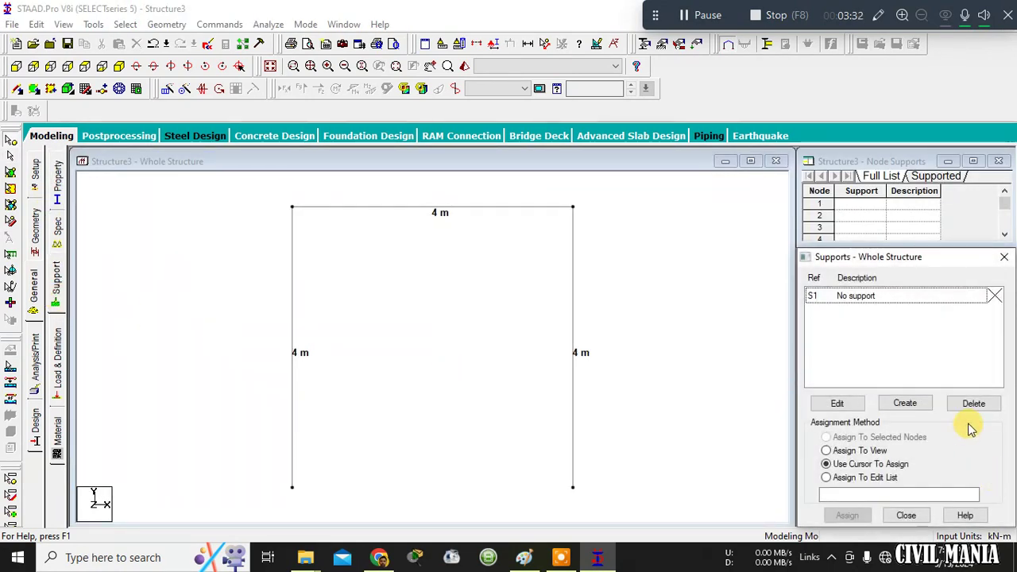
click(905, 403)
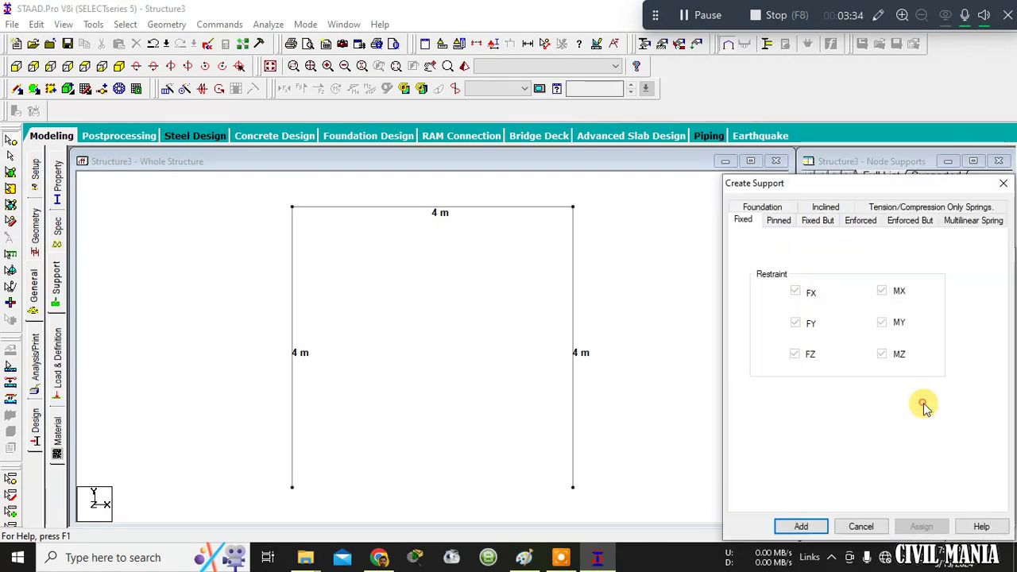
click(801, 528)
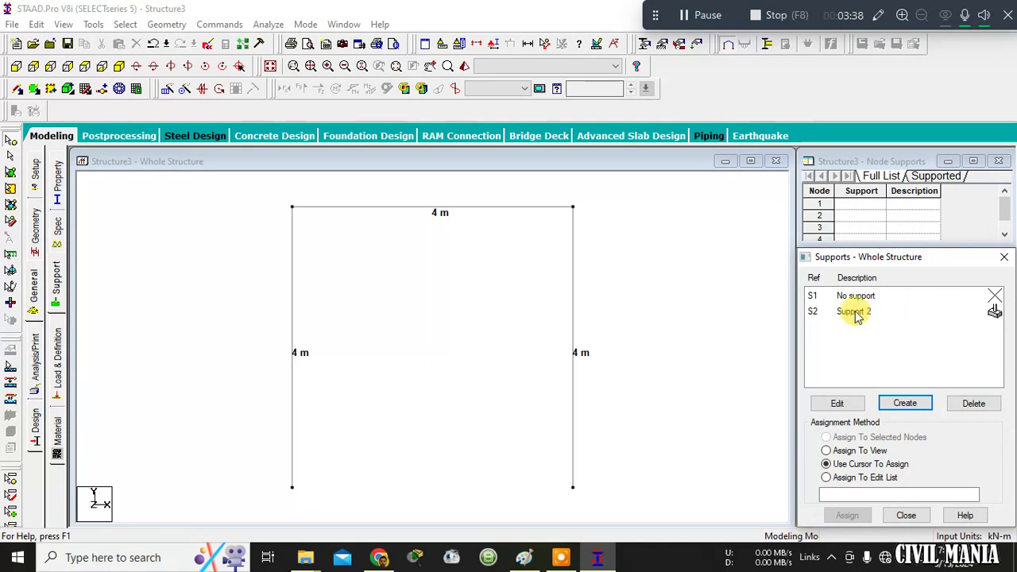
- Assign the fixed support to both column base nodes using the cursor assignment method
click(855, 313)
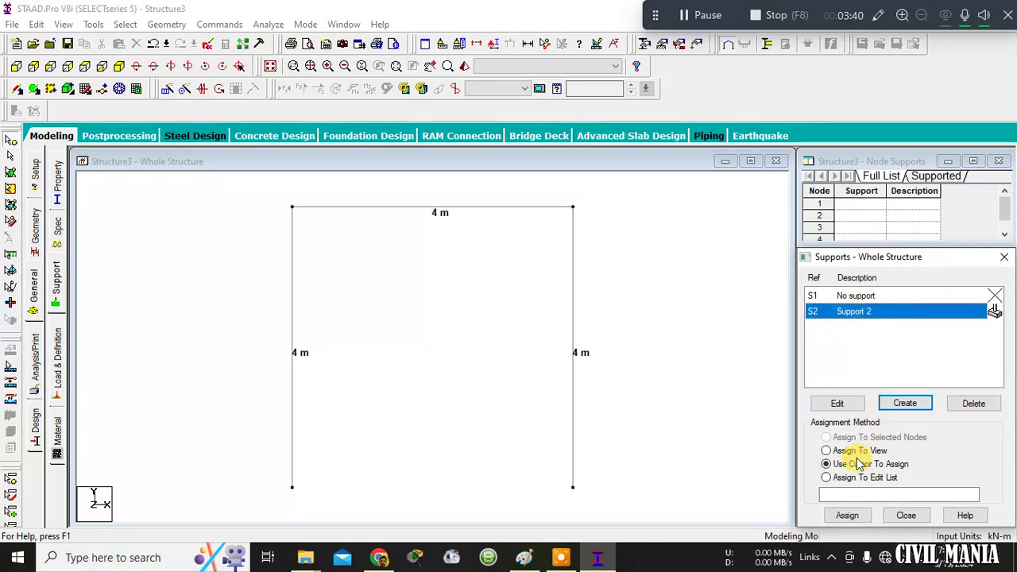
click(848, 516)
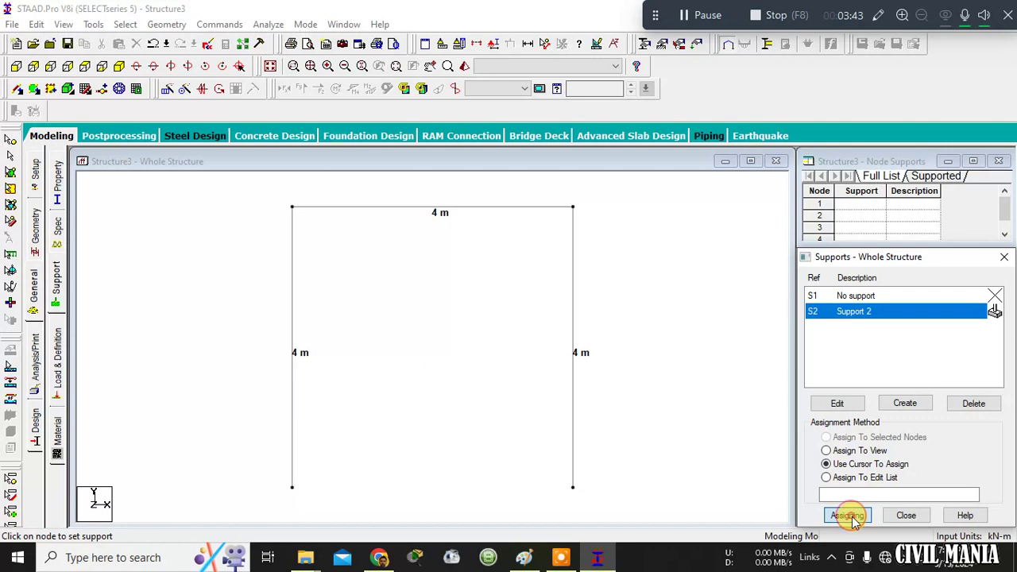
click(292, 488)
click(573, 487)
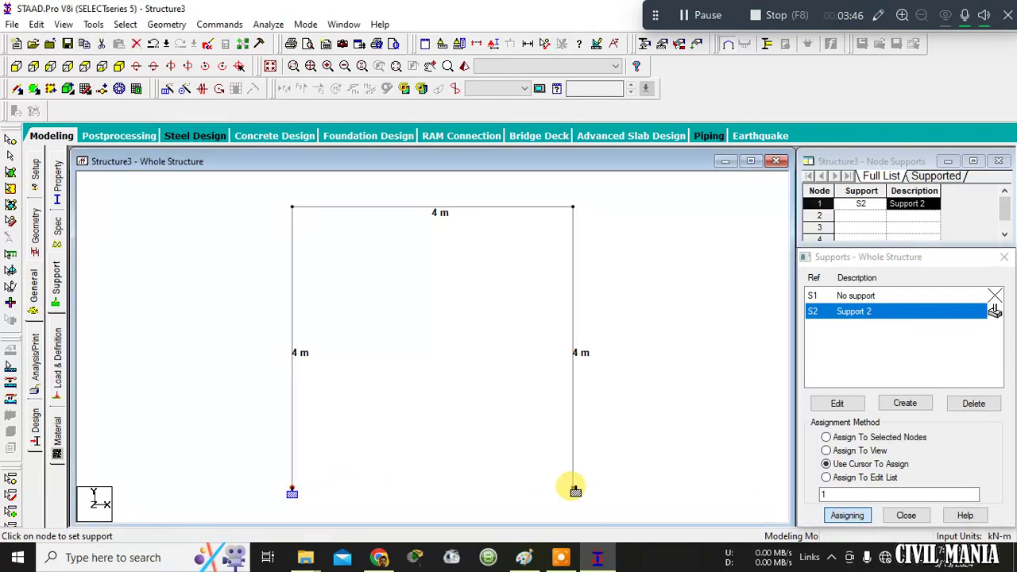
click(695, 493)
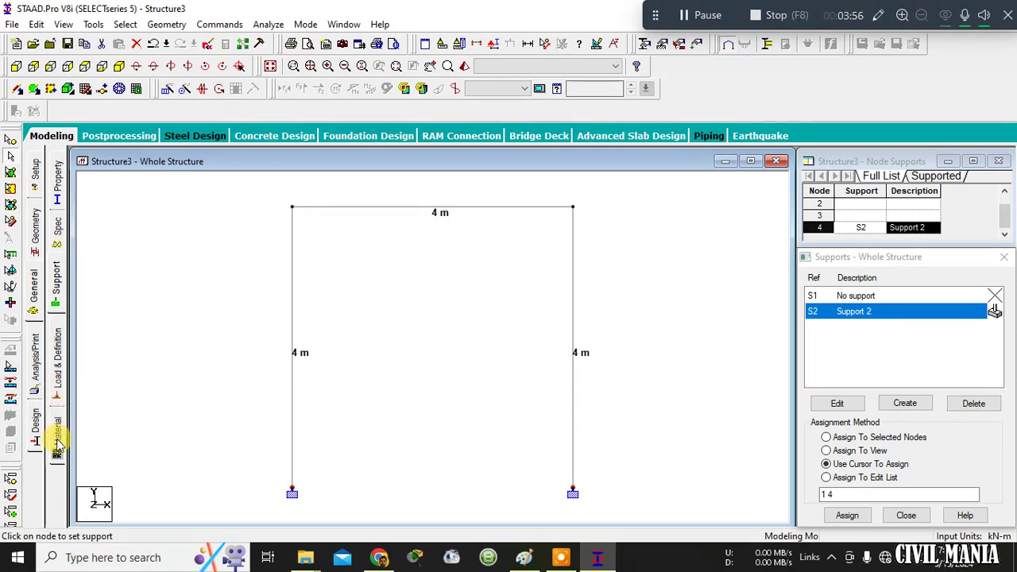
- Examine the structure in the rendered view, including with the section properties open, and close the render window
click(464, 67)
drag(546, 278, 304, 238)
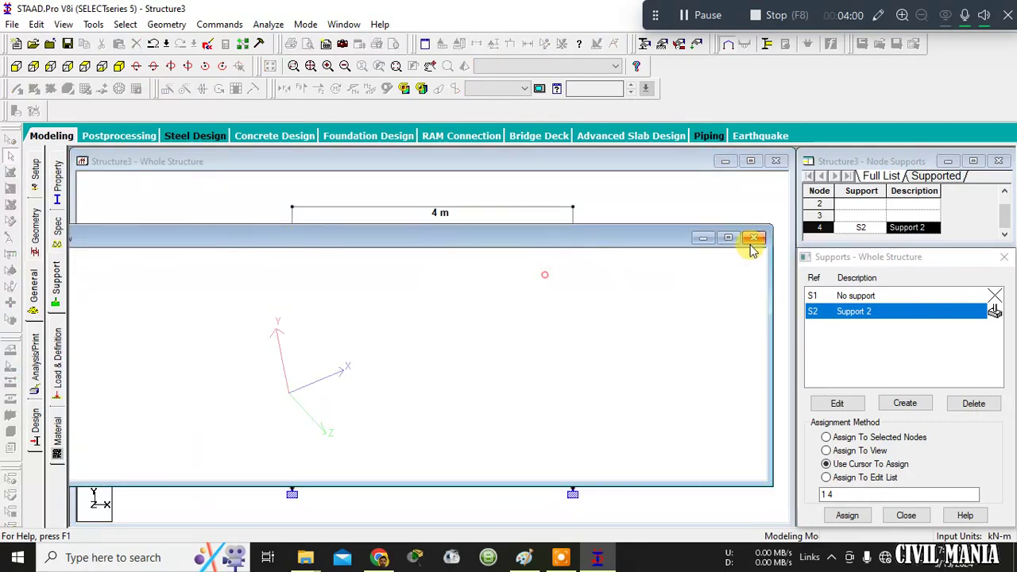
click(749, 239)
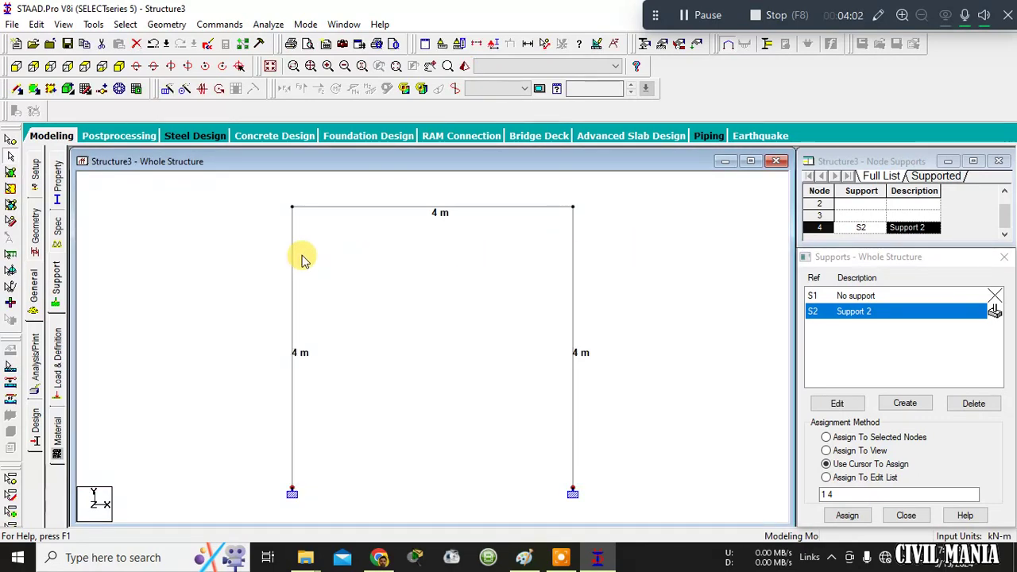
click(60, 195)
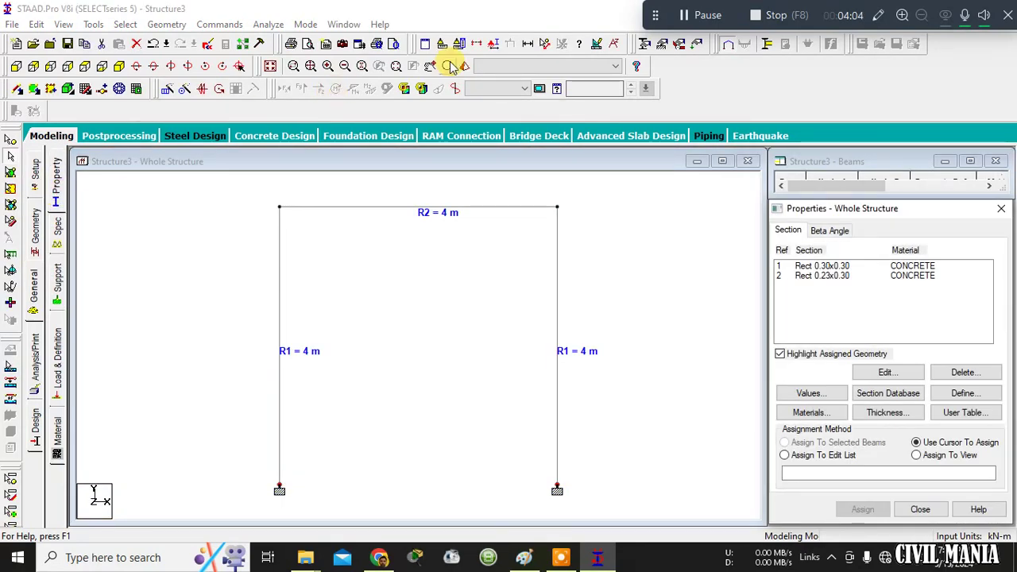
click(464, 66)
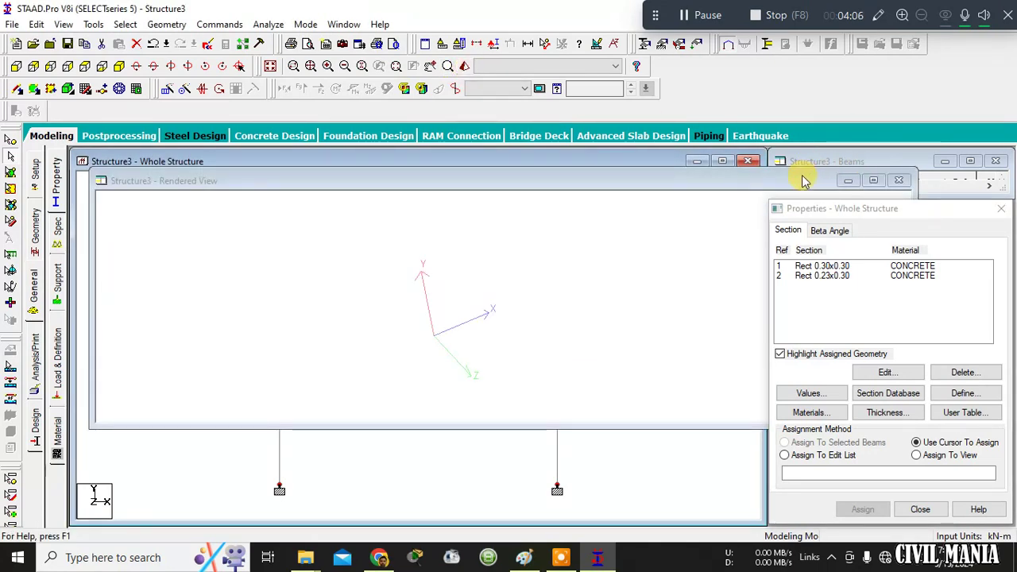
drag(826, 181, 527, 220)
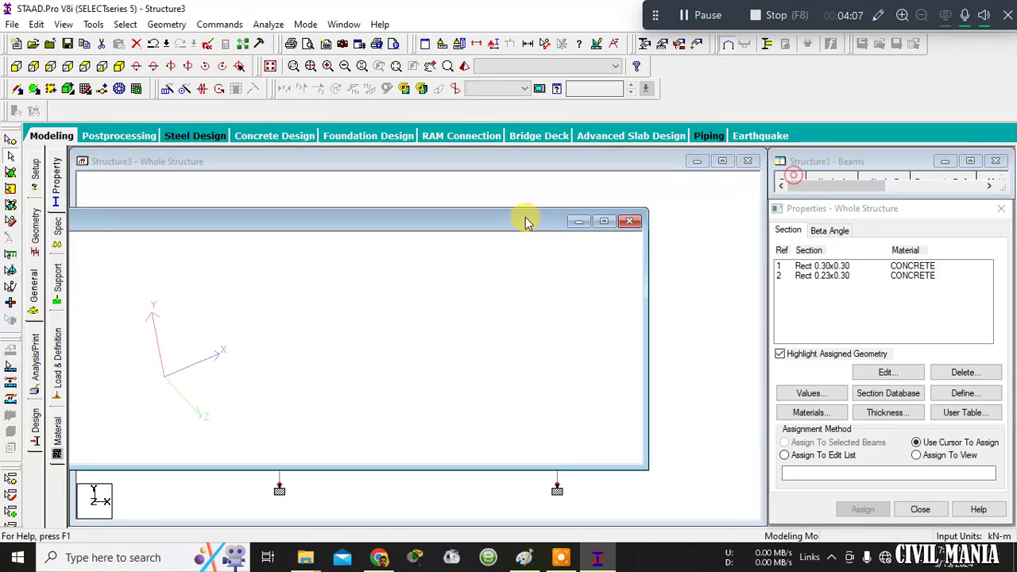
click(629, 221)
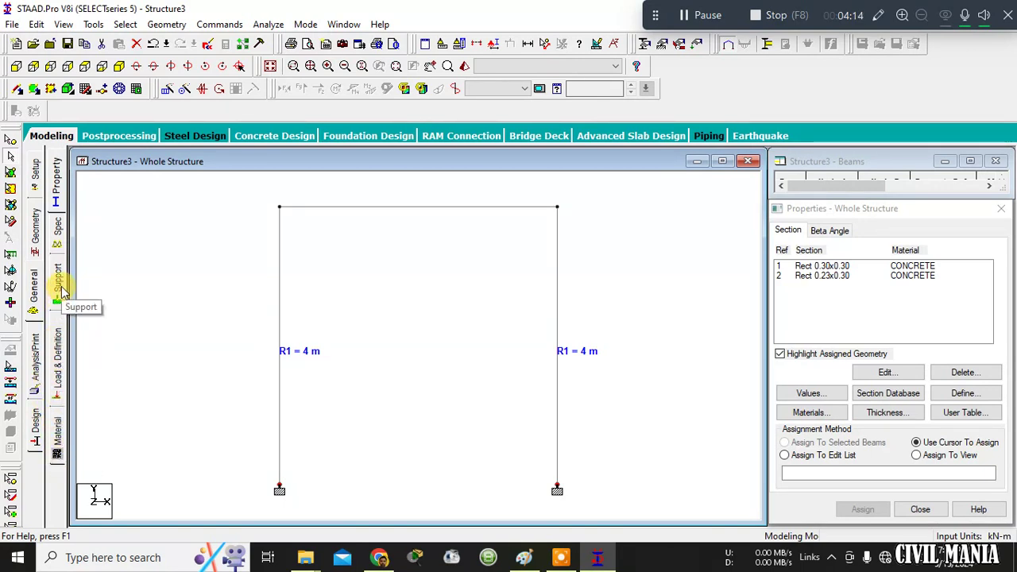
- Add primary load case number 1 titled LOAD CASE 1 with loading type None
click(59, 372)
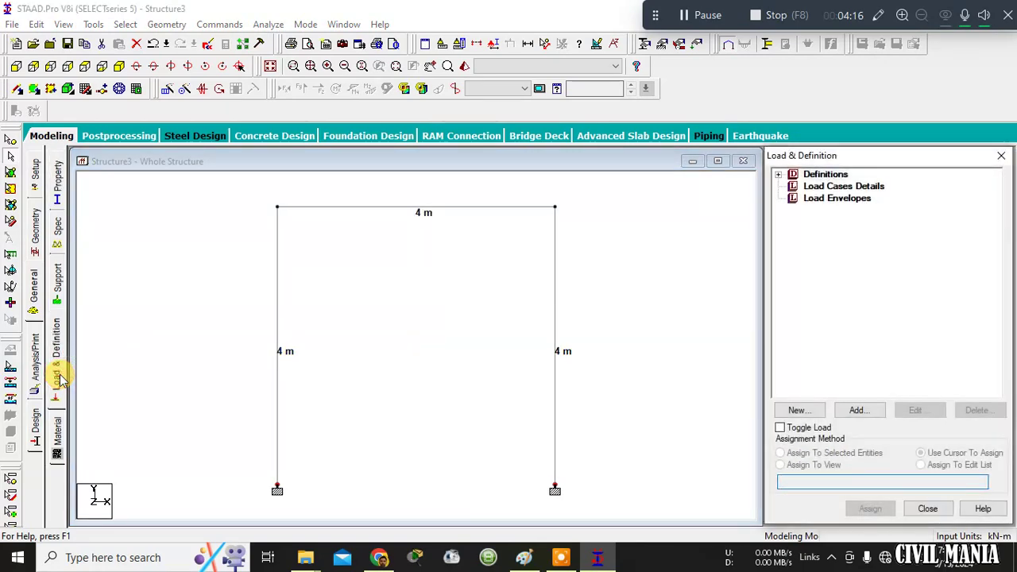
click(833, 188)
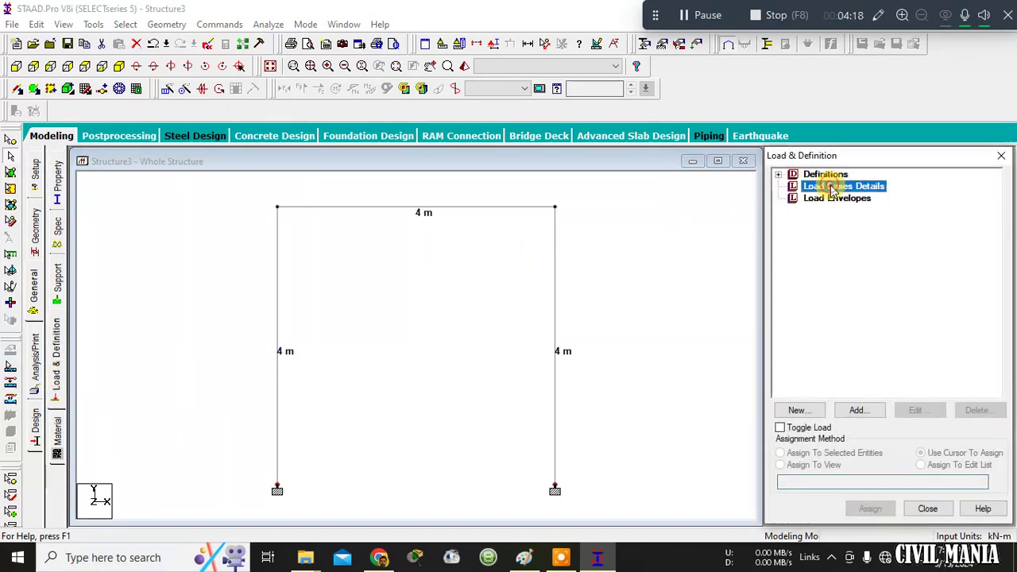
click(858, 410)
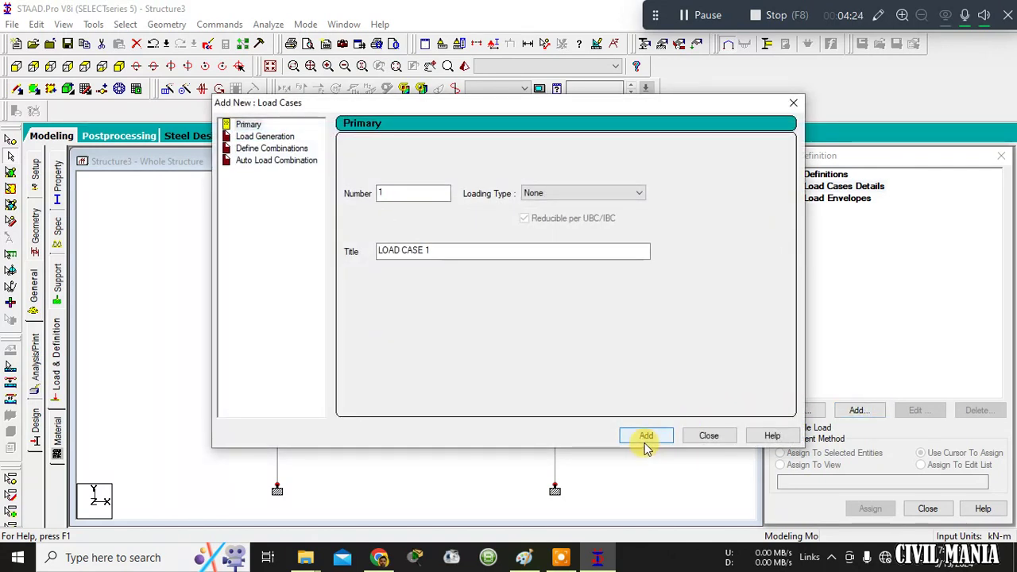
click(647, 441)
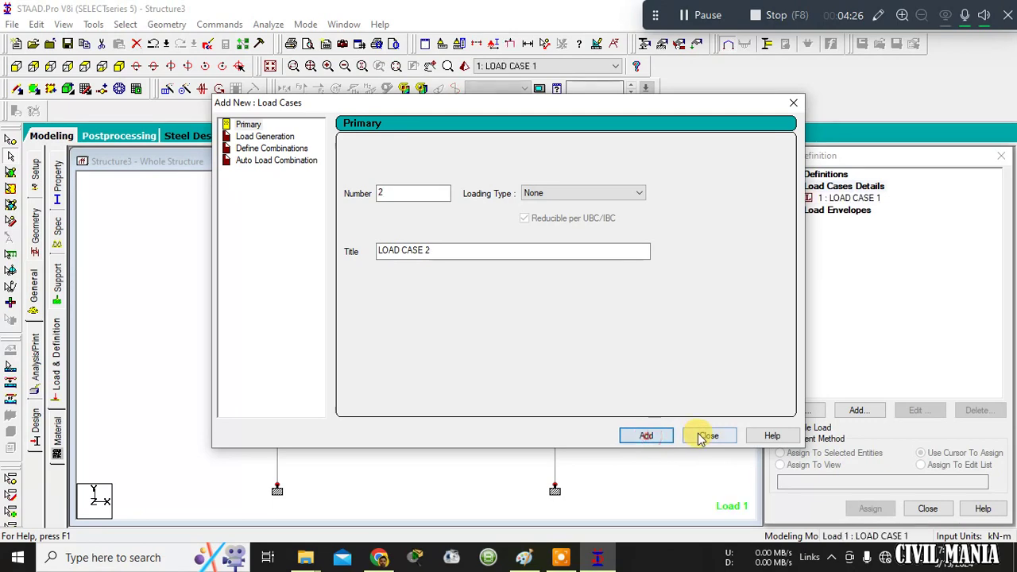
click(717, 441)
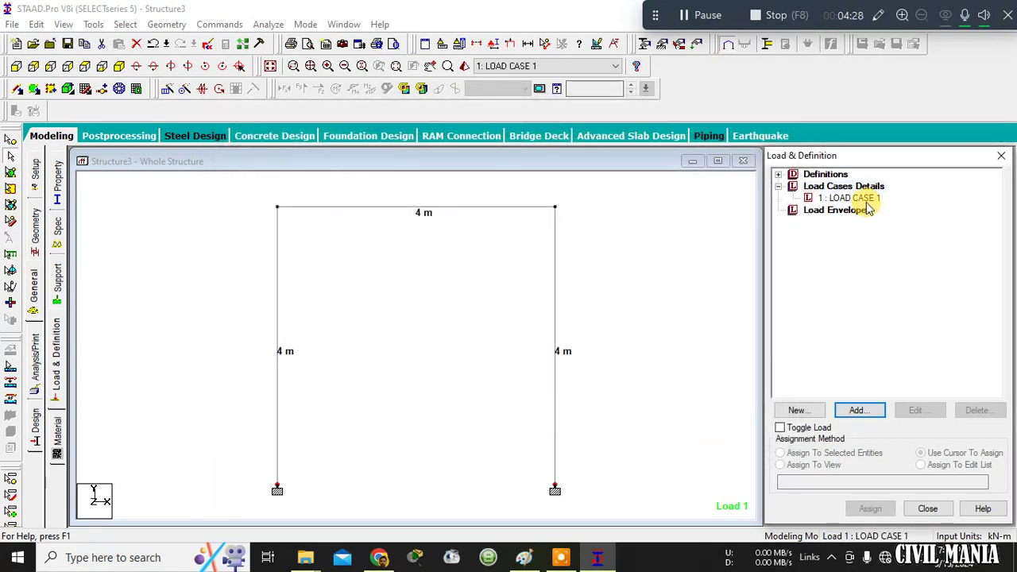
- Add a uniform force member load of -30 kN/m in the GY direction to LOAD CASE 1
click(860, 198)
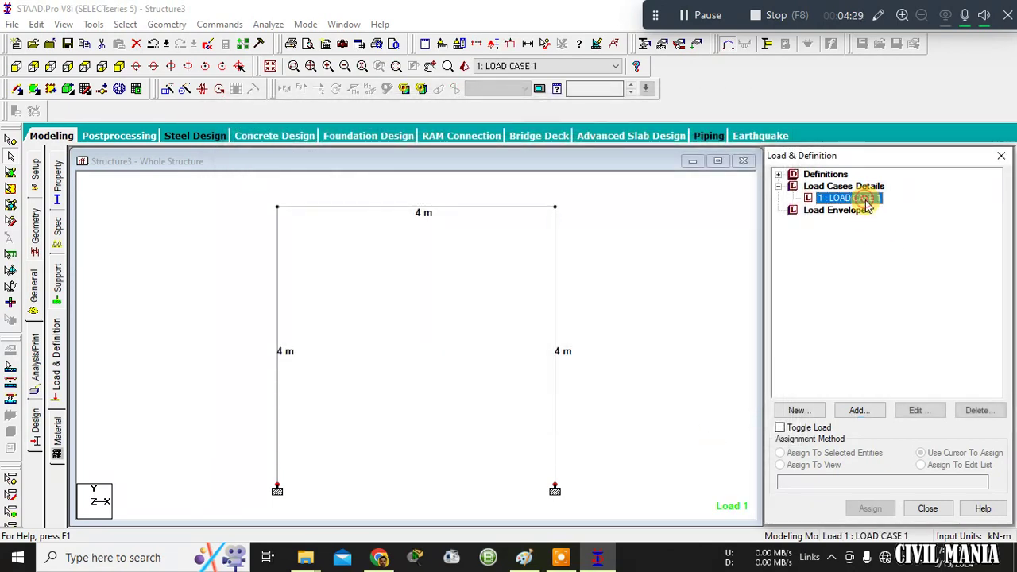
click(860, 411)
key(Escape)
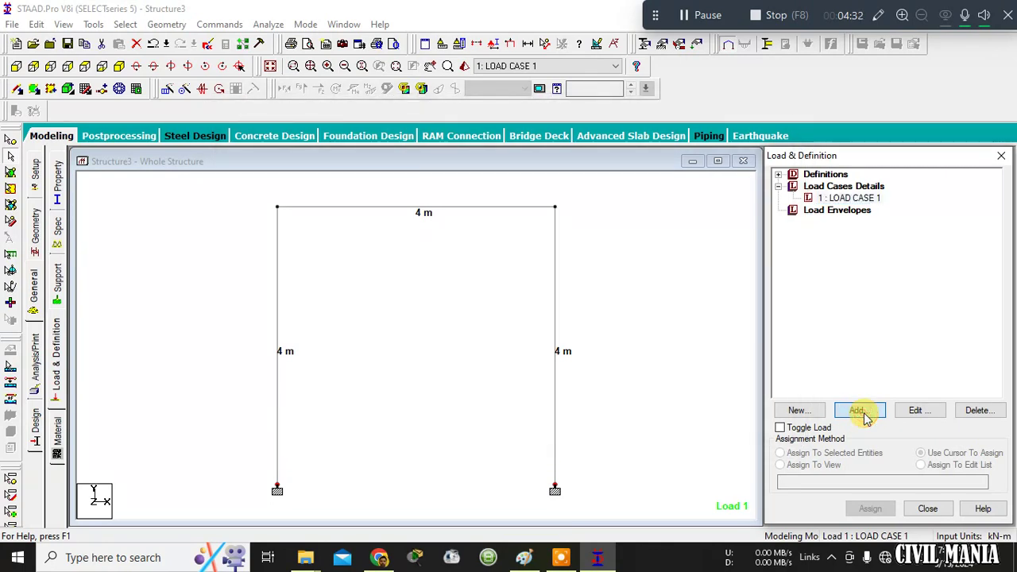
click(860, 411)
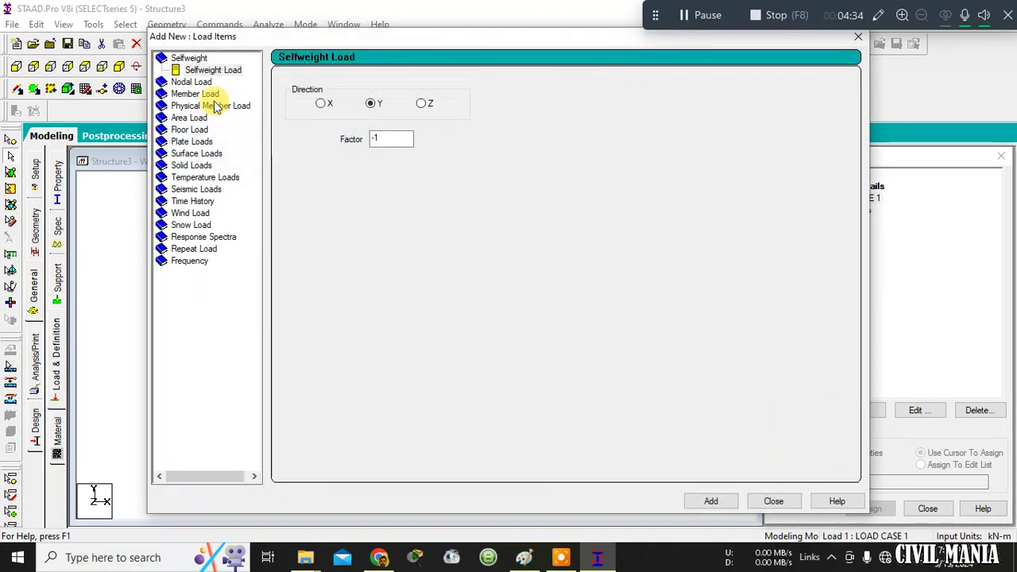
click(209, 96)
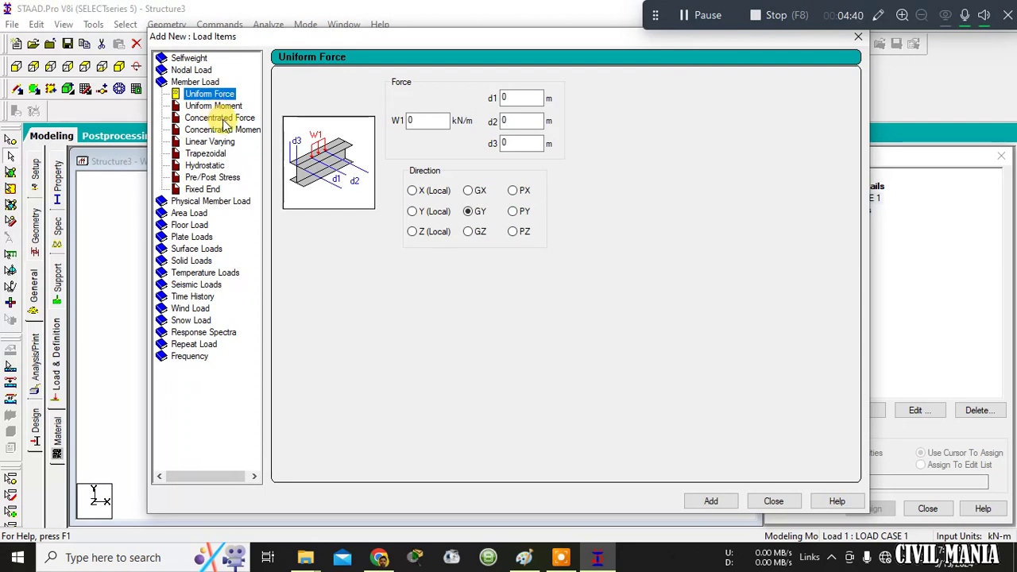
click(226, 106)
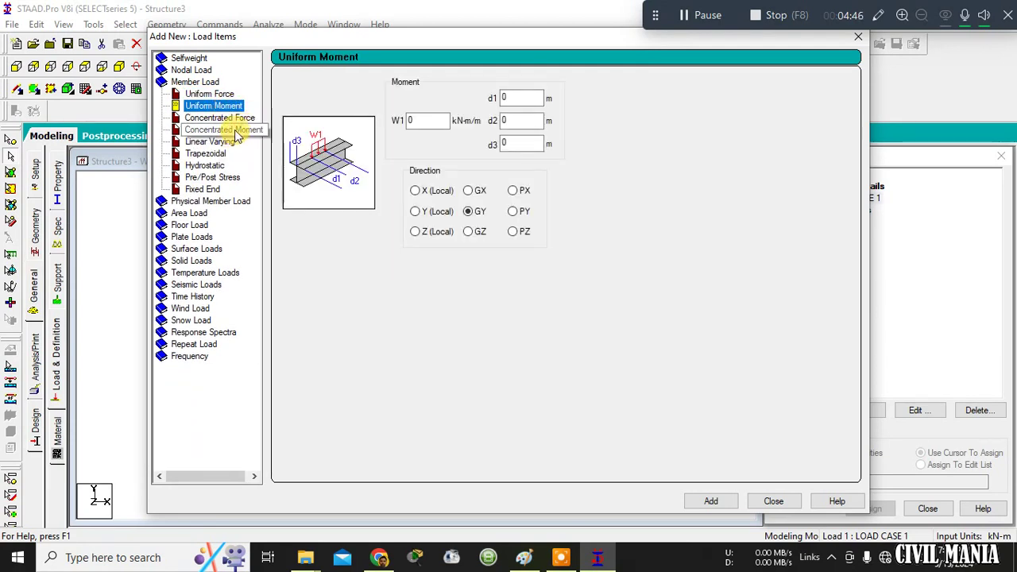
click(223, 95)
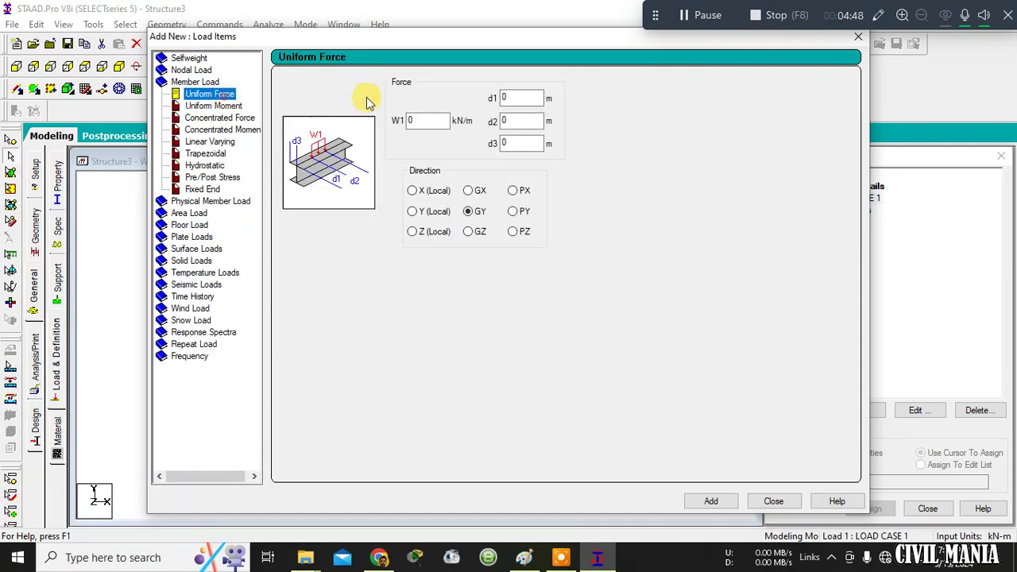
double_click(415, 120)
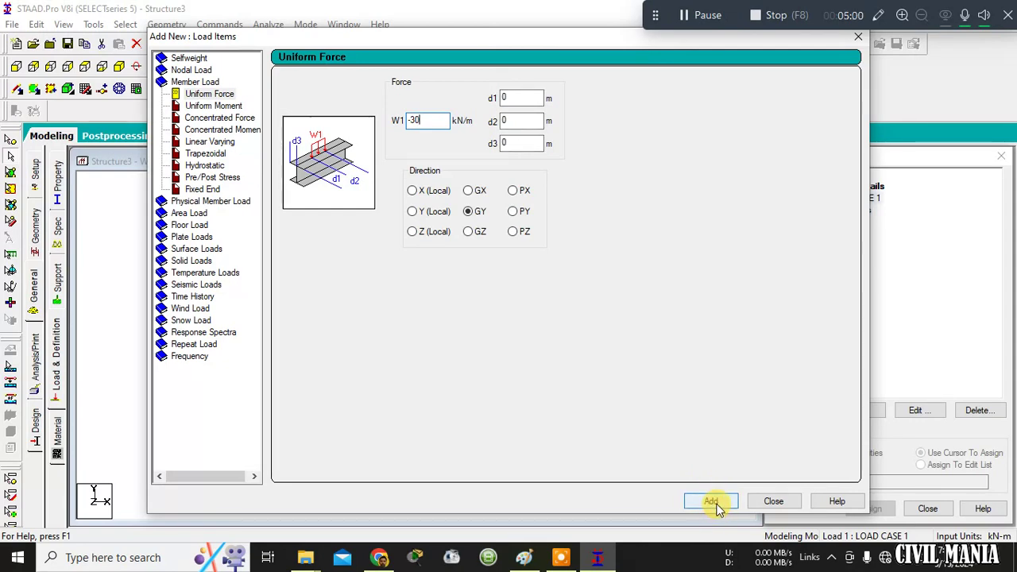
- Reposition the load items dialog to examine the load case entry, the frame and its axes
drag(626, 40, 839, 217)
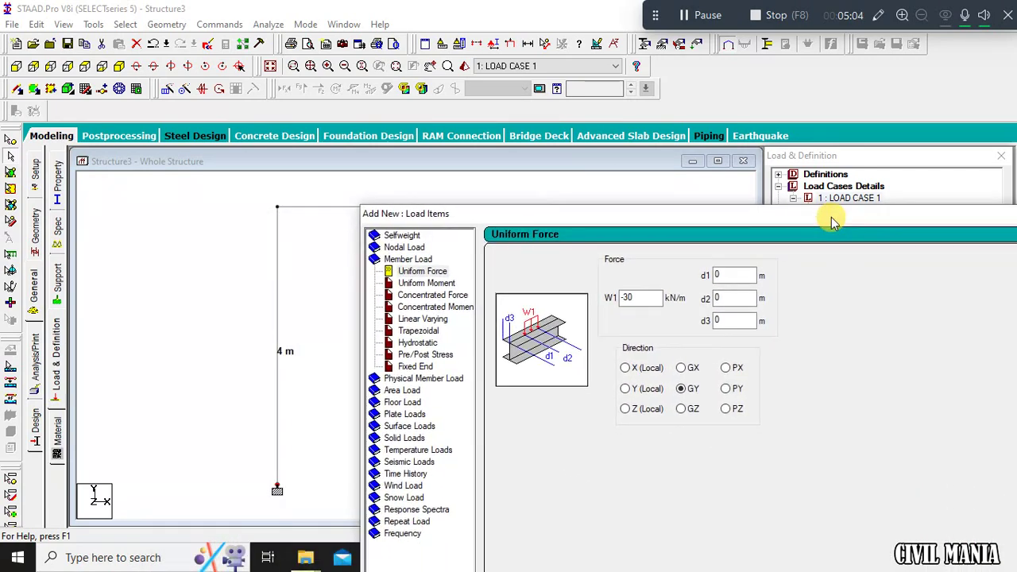
drag(629, 215, 759, 255)
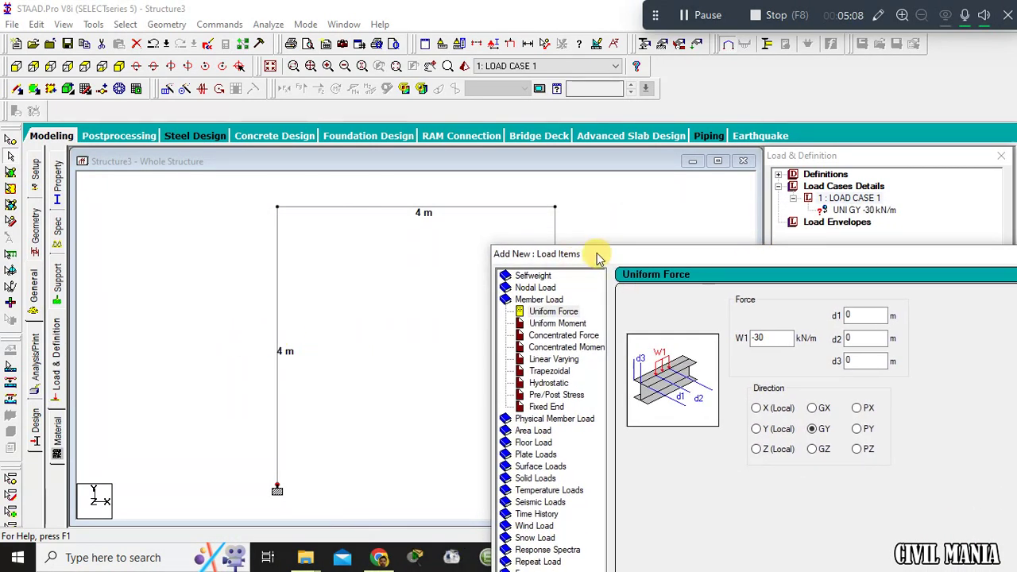
drag(596, 255, 284, 101)
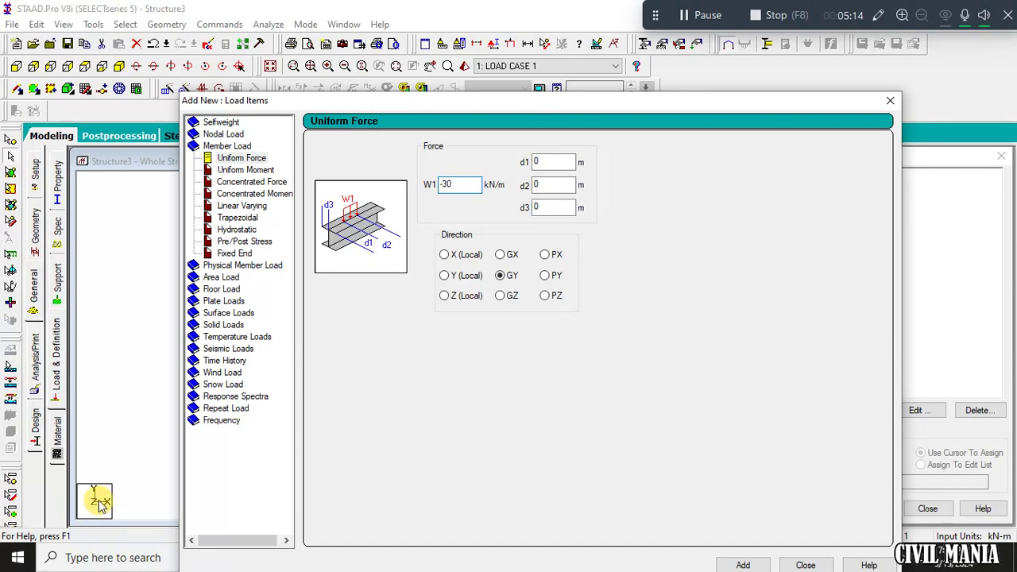
drag(326, 101, 613, 67)
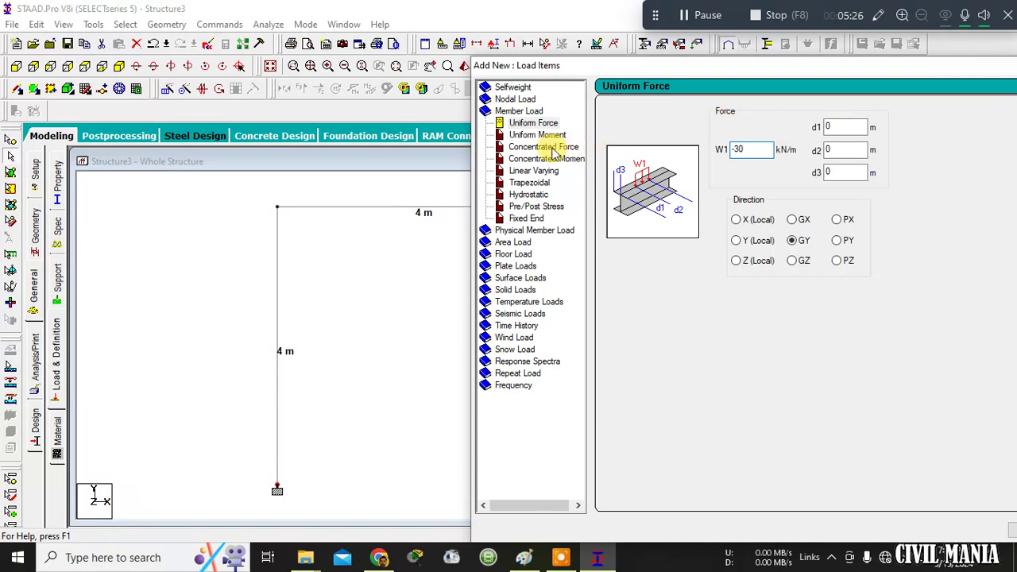
- Add a uniform force member load of -10 kN/m in the GX direction to LOAD CASE 1 and dismiss the auto-save request
double_click(746, 150)
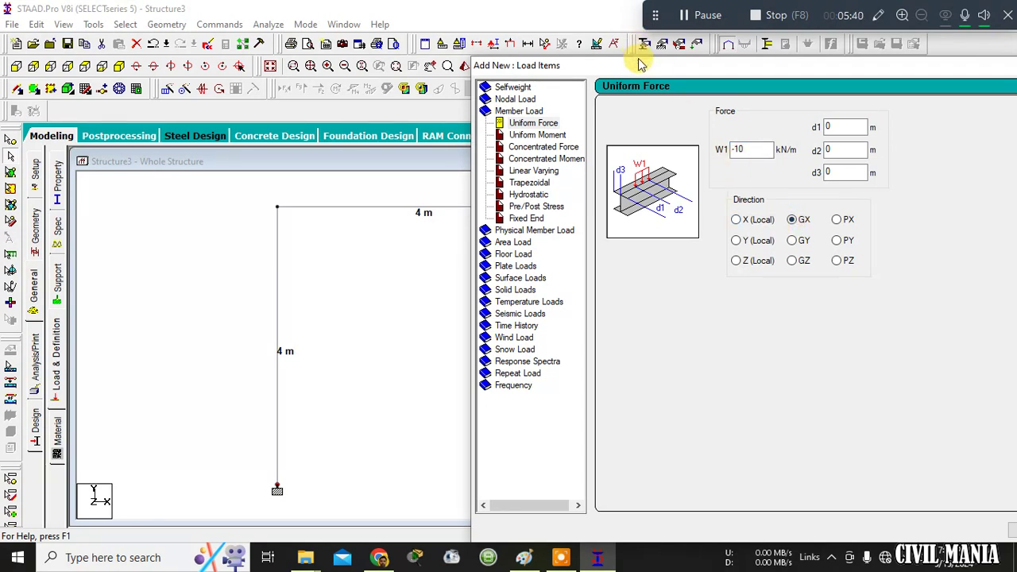
drag(645, 69, 754, 423)
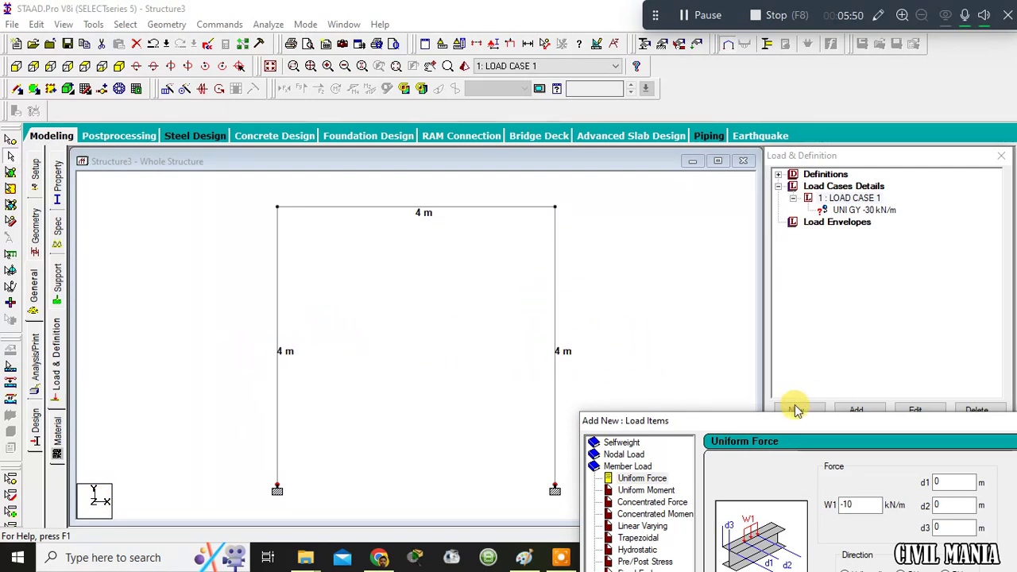
drag(795, 421, 395, 67)
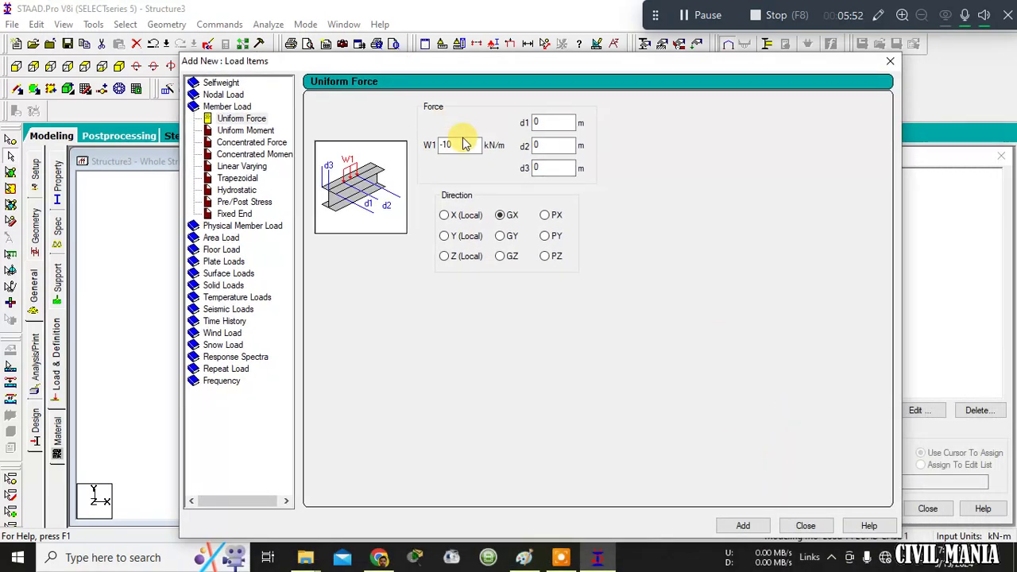
click(743, 525)
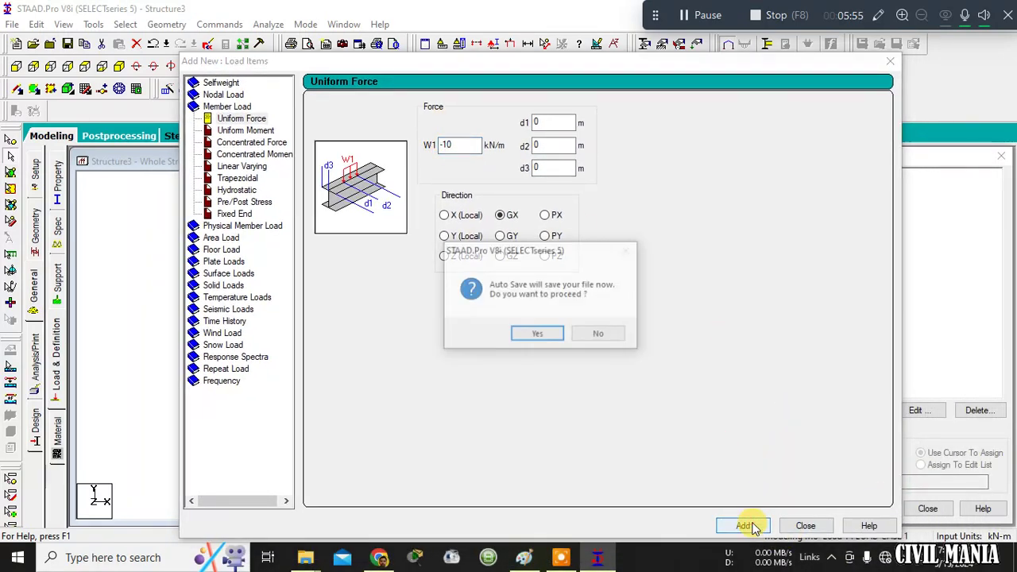
click(584, 336)
- Add a uniform force member load of 10 kN/m in the GX direction to LOAD CASE 1 and finish adding load items
drag(689, 60, 580, 60)
double_click(335, 143)
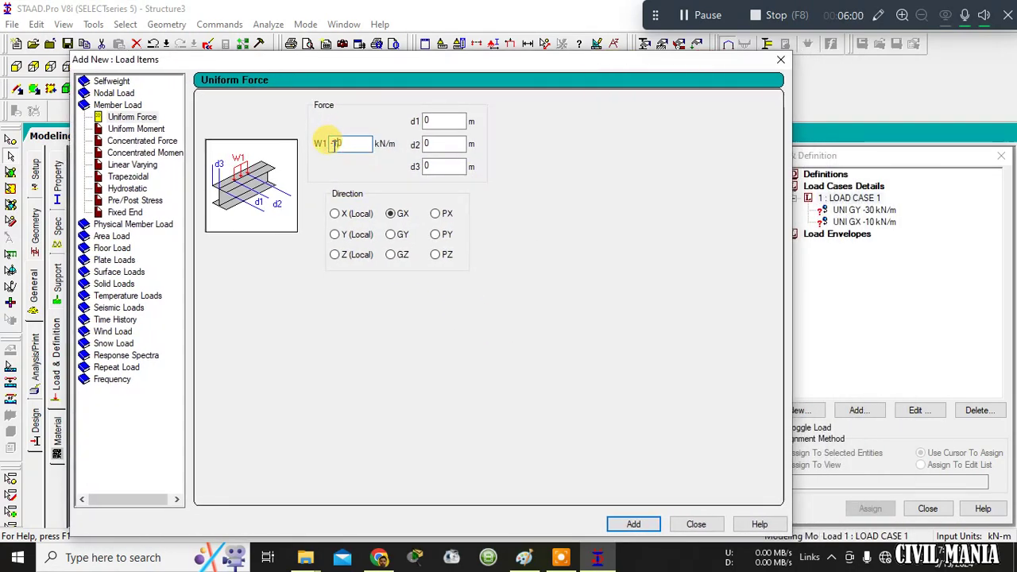
text(10)
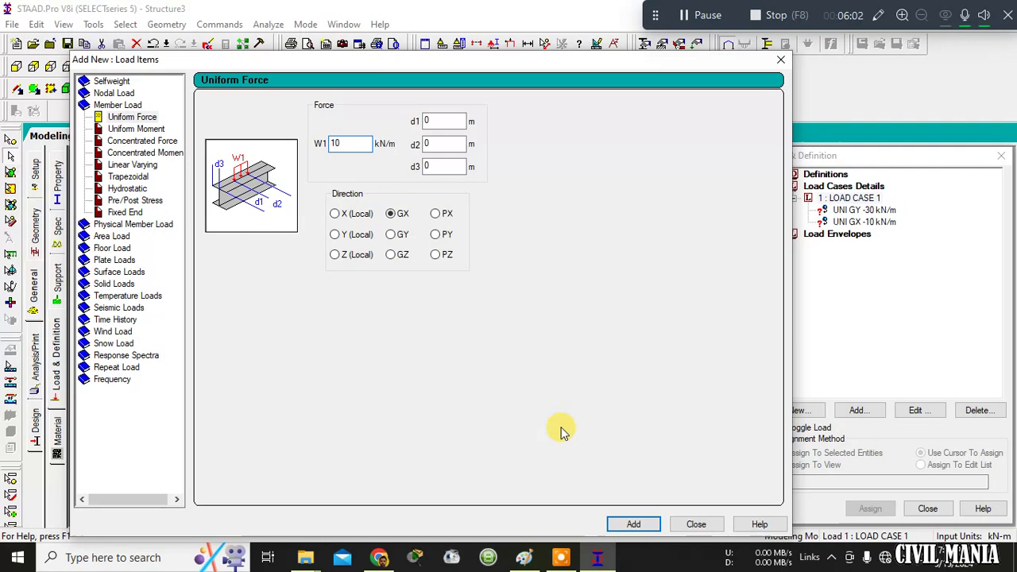
click(644, 525)
click(694, 525)
- Assign the UNI GY -30 kN/m load to the horizontal top beam using the cursor assignment method
click(867, 209)
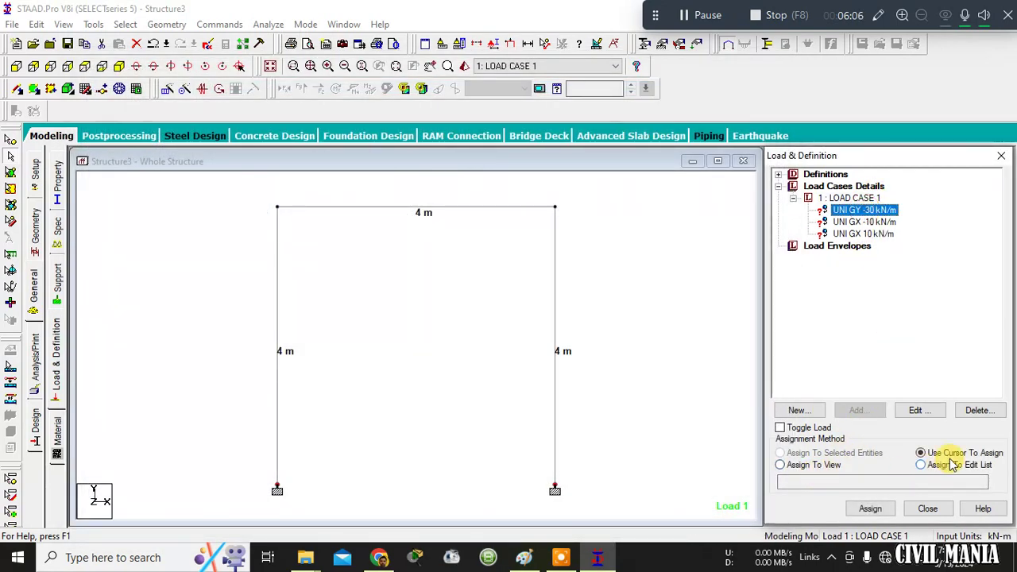
click(870, 509)
click(442, 211)
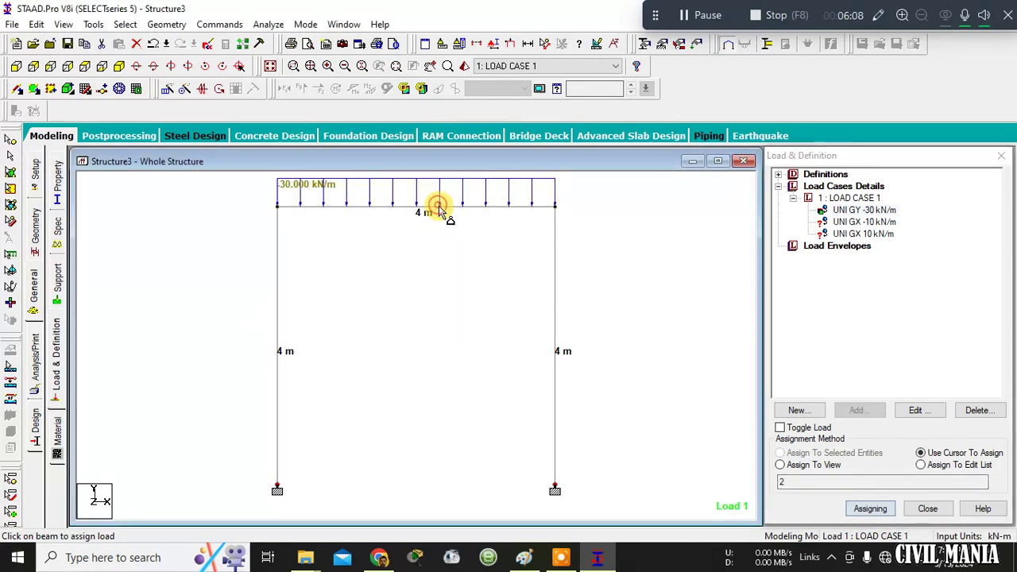
- Assign the UNI GX 10 kN/m load to the left column and the UNI GX -10 kN/m load to the right column
click(863, 234)
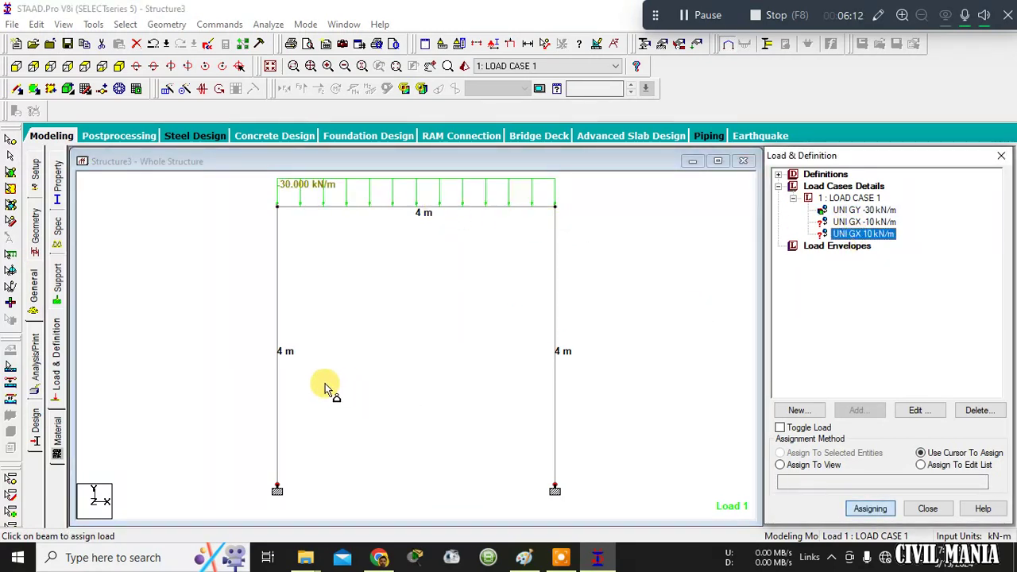
click(277, 379)
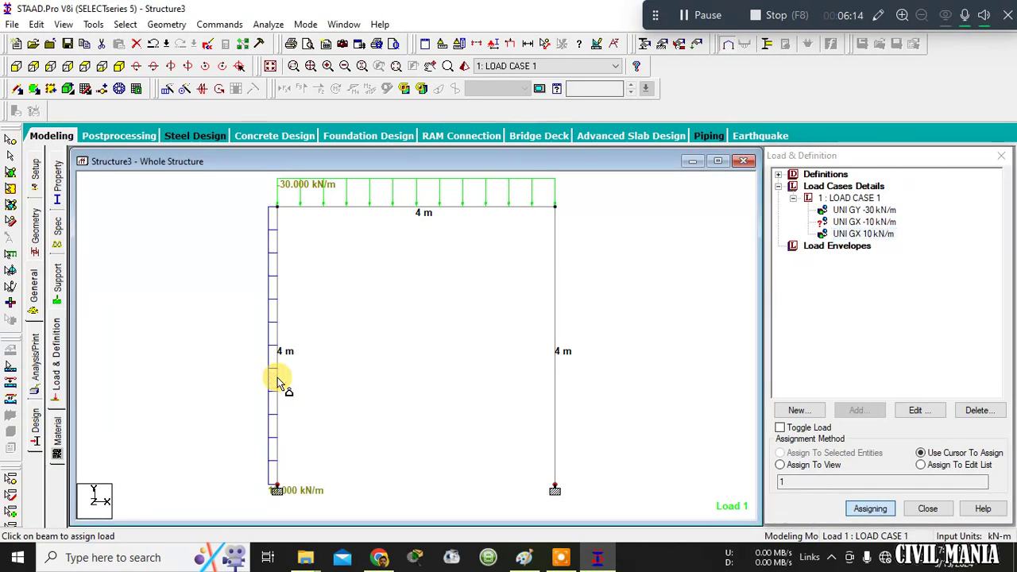
click(864, 222)
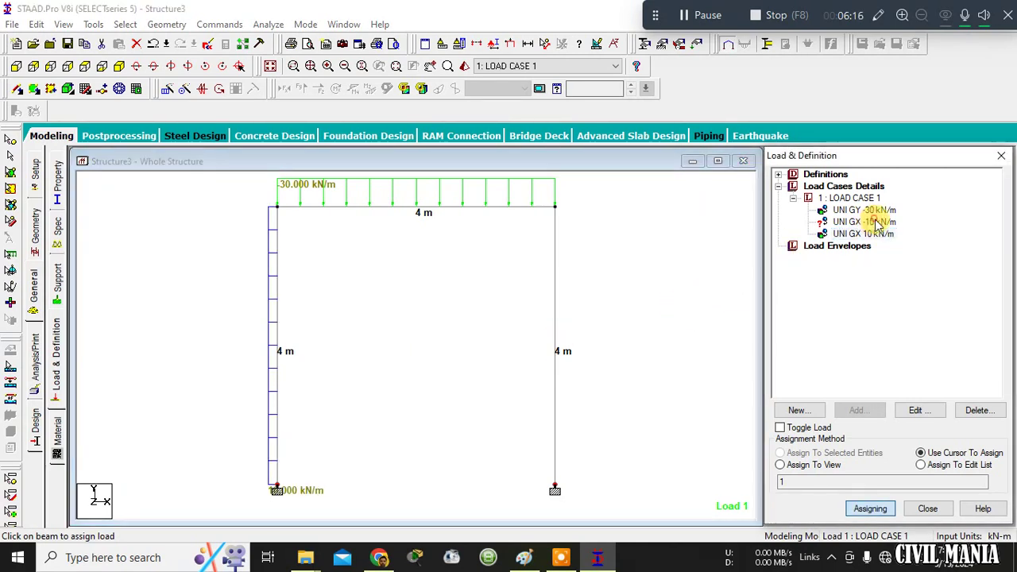
click(555, 364)
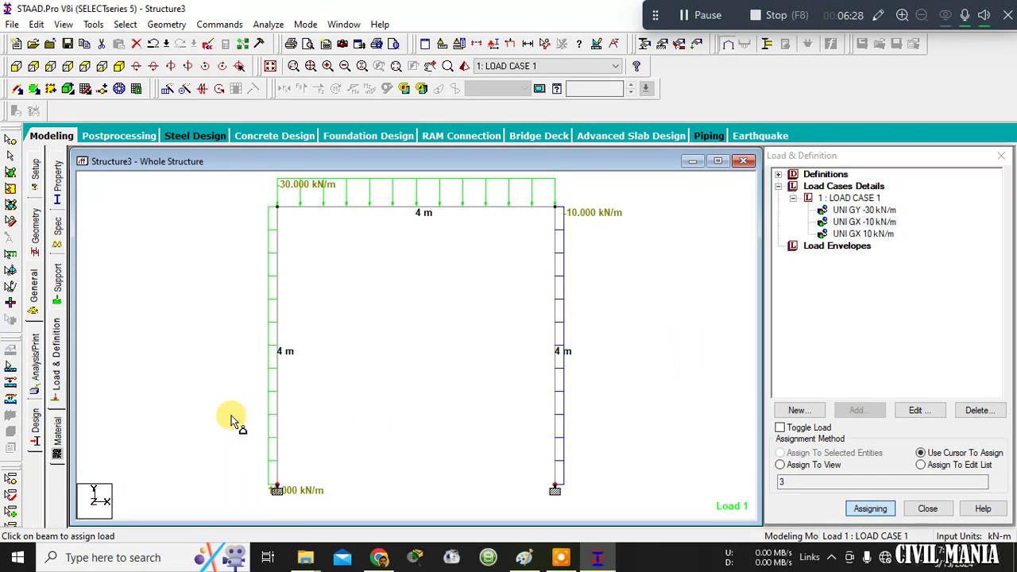
- Add a Perform Analysis command with the No Print option to the structure's analysis commands
click(36, 362)
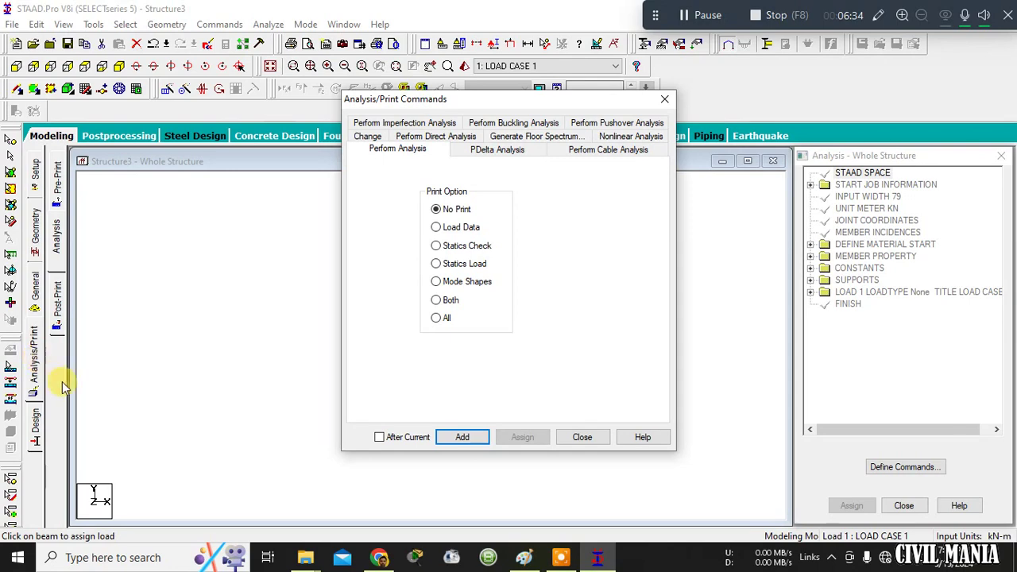
click(465, 438)
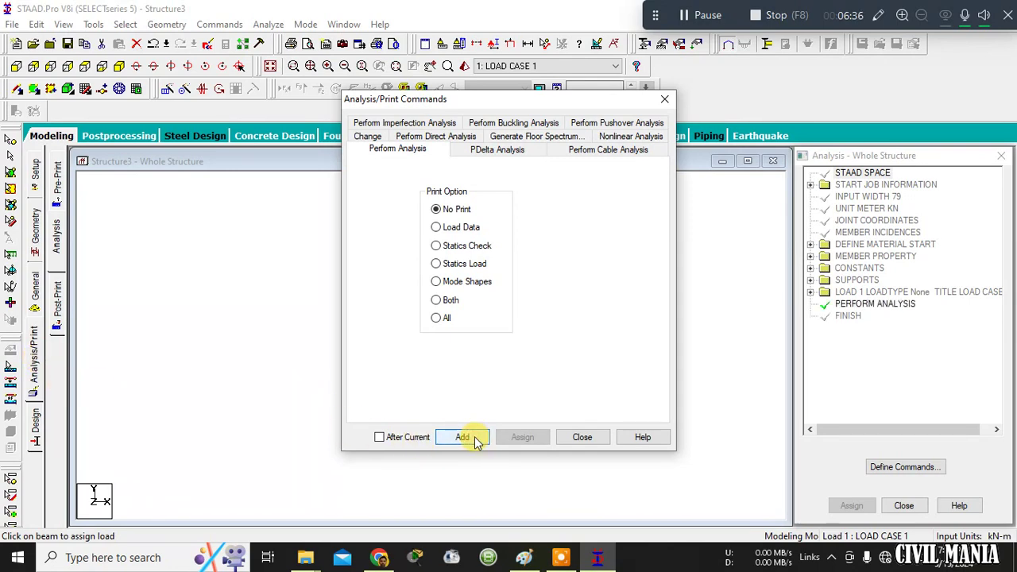
click(583, 438)
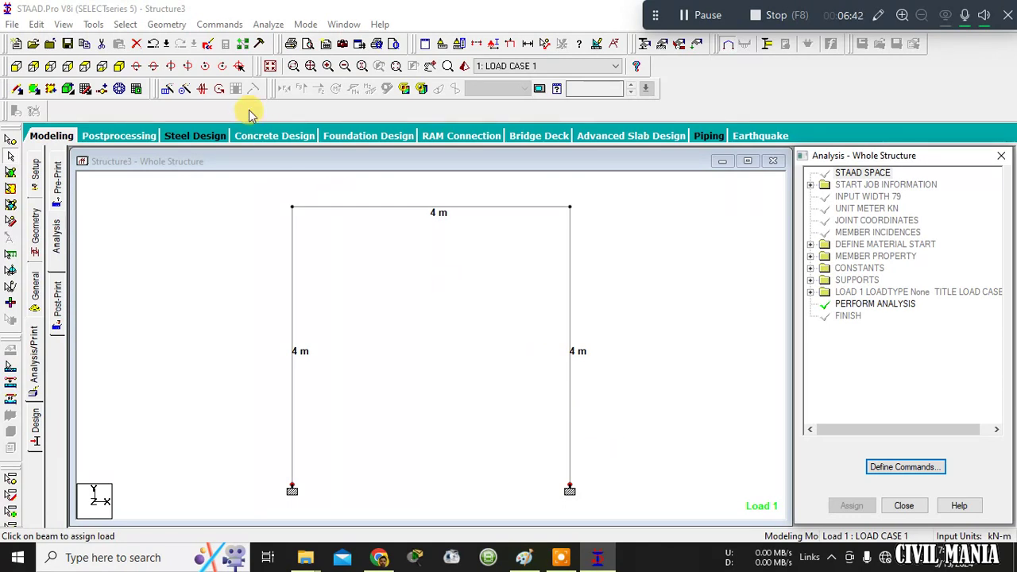
- Run the analysis and go to post processing mode with LOAD CASE 1 as the selected result case
click(267, 23)
click(291, 45)
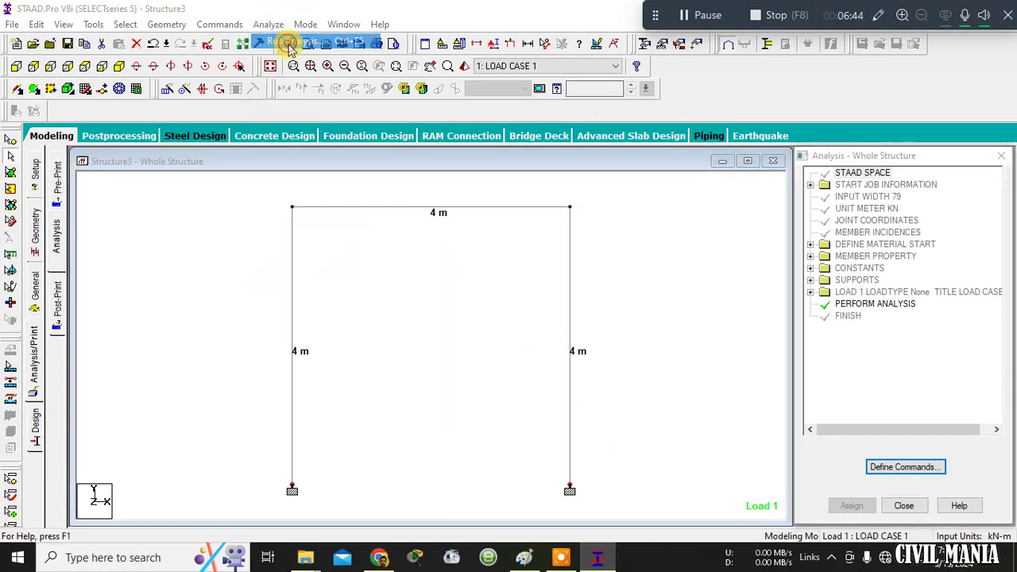
click(418, 299)
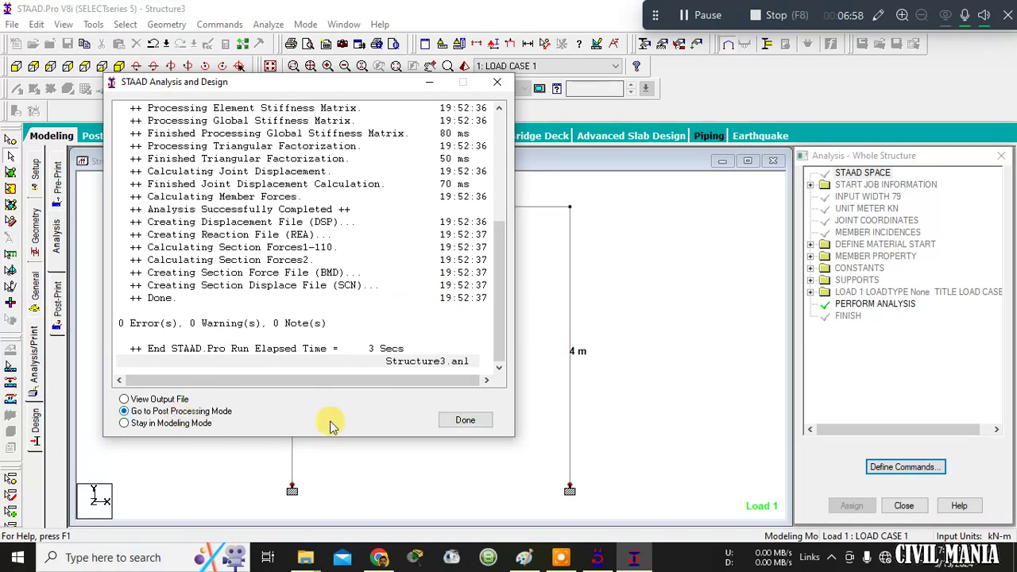
click(469, 419)
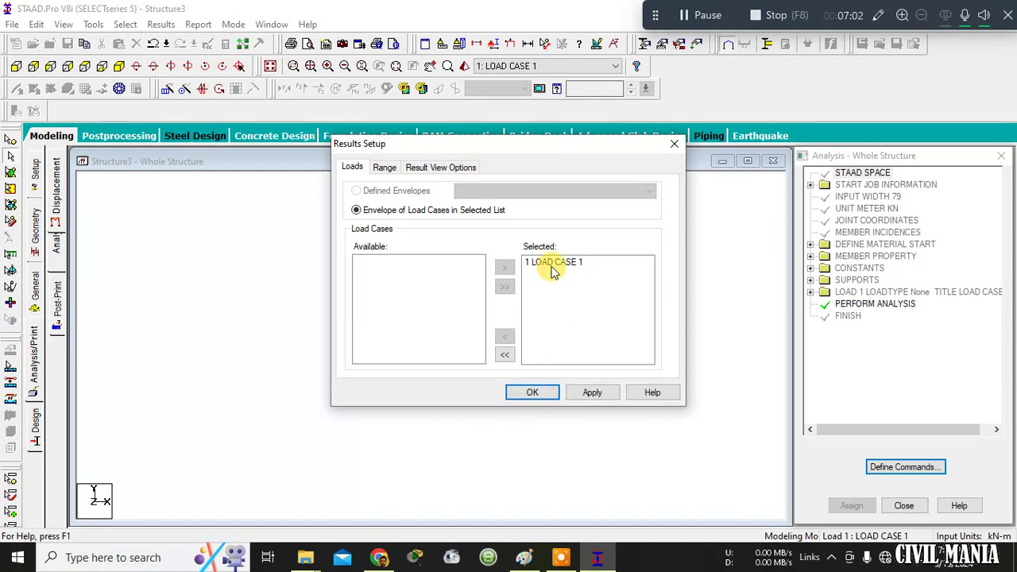
click(534, 391)
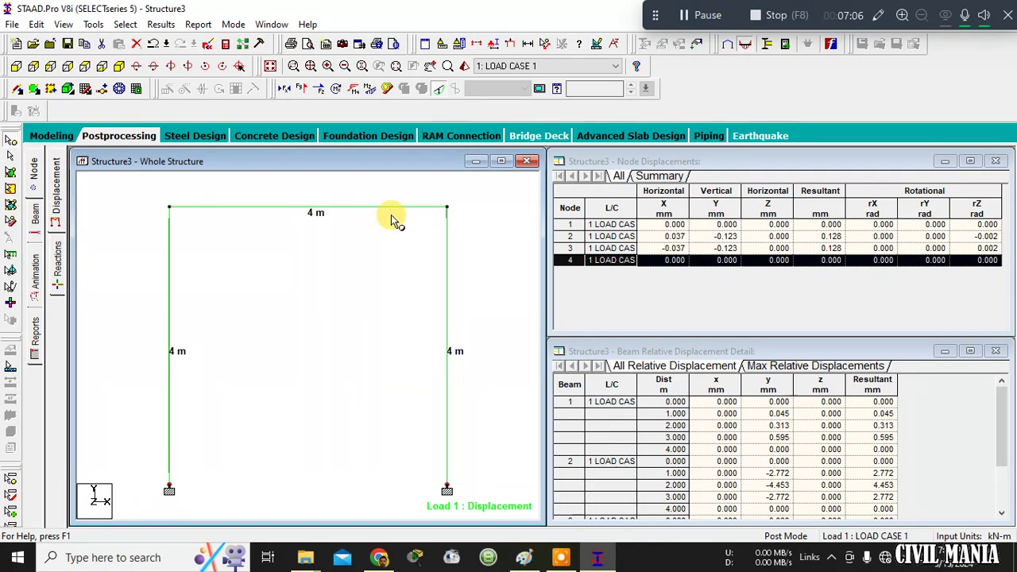
- Set the displacement result scale to 2 mm per m with Apply Immediately enabled, and apply it to the frame's deflection diagram
click(596, 43)
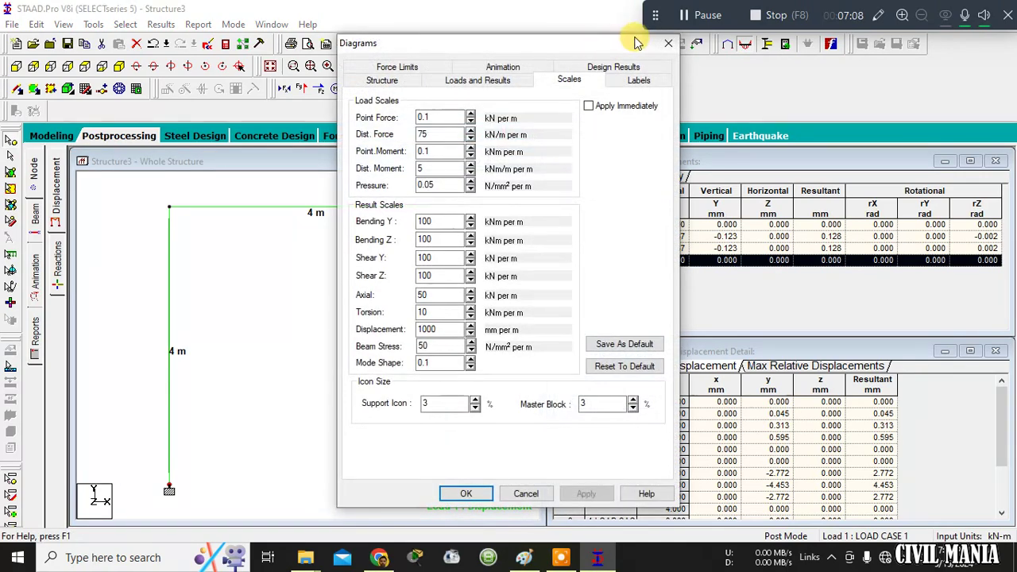
click(667, 43)
click(595, 42)
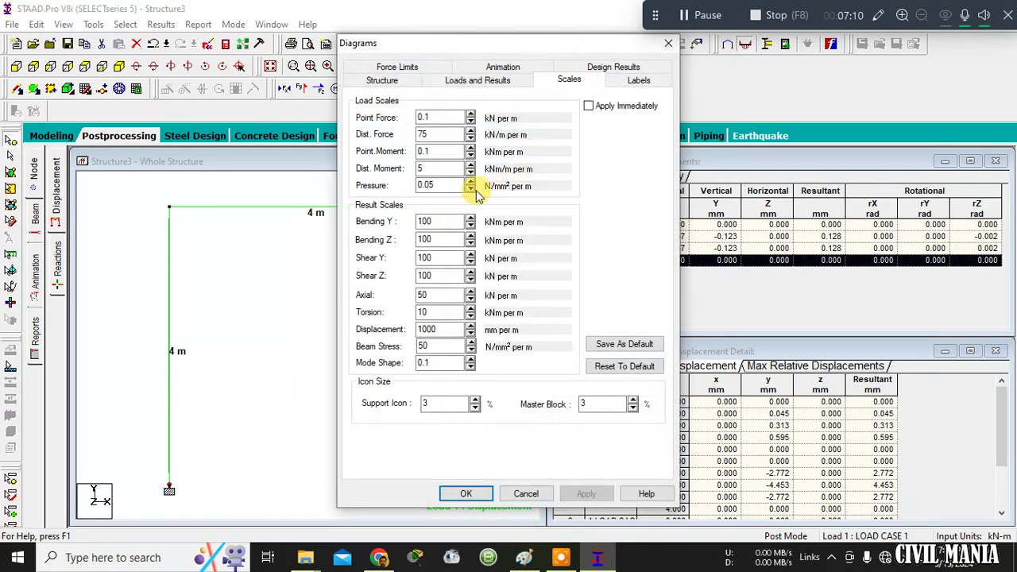
click(589, 106)
click(471, 334)
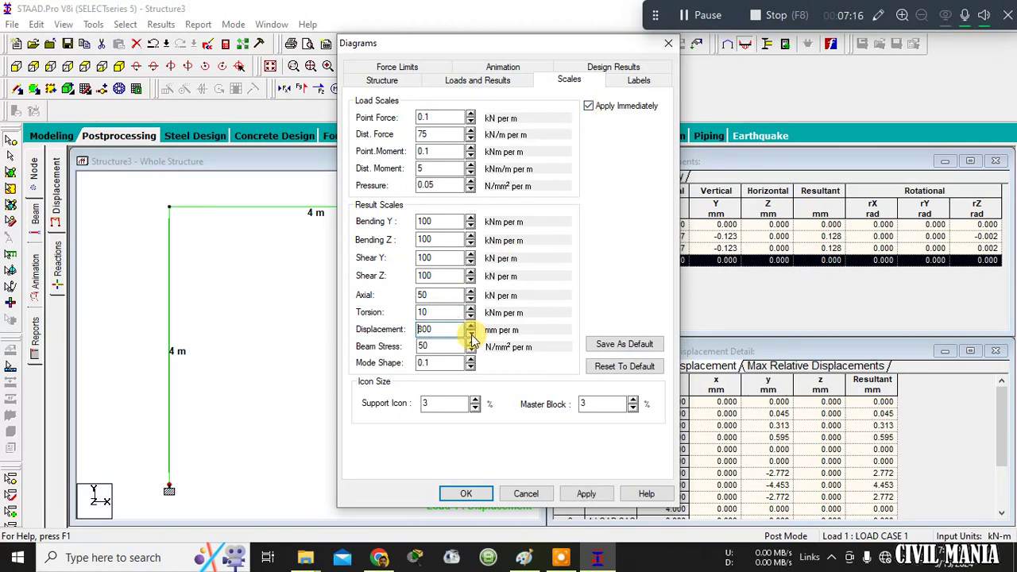
click(471, 335)
click(471, 334)
click(471, 335)
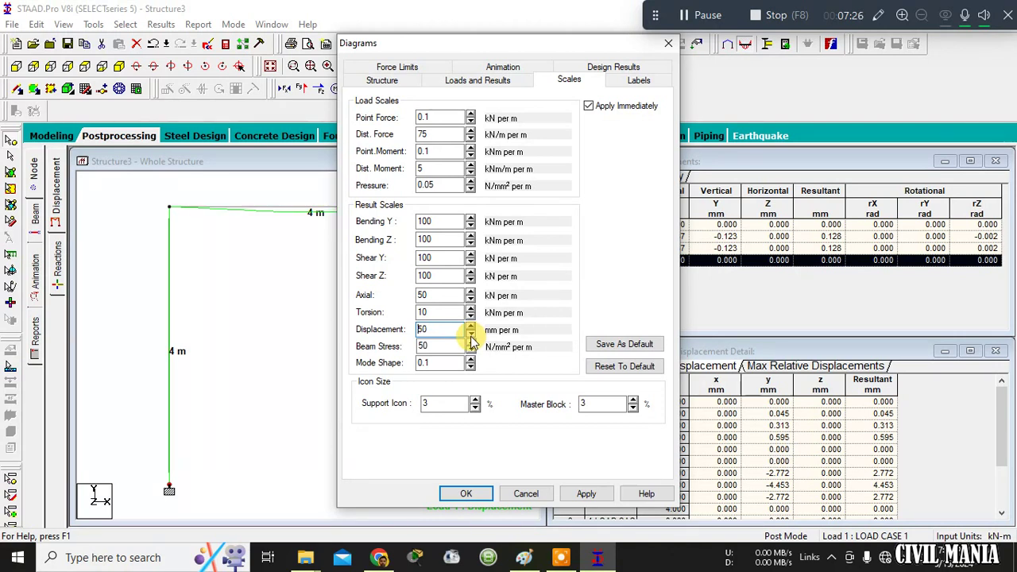
click(471, 334)
click(472, 335)
click(471, 335)
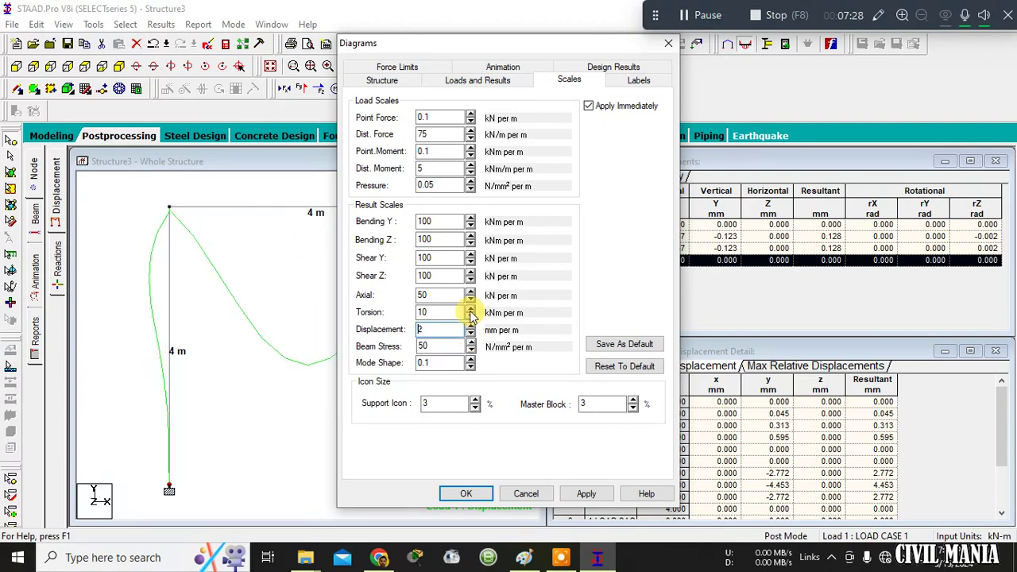
drag(447, 46, 688, 34)
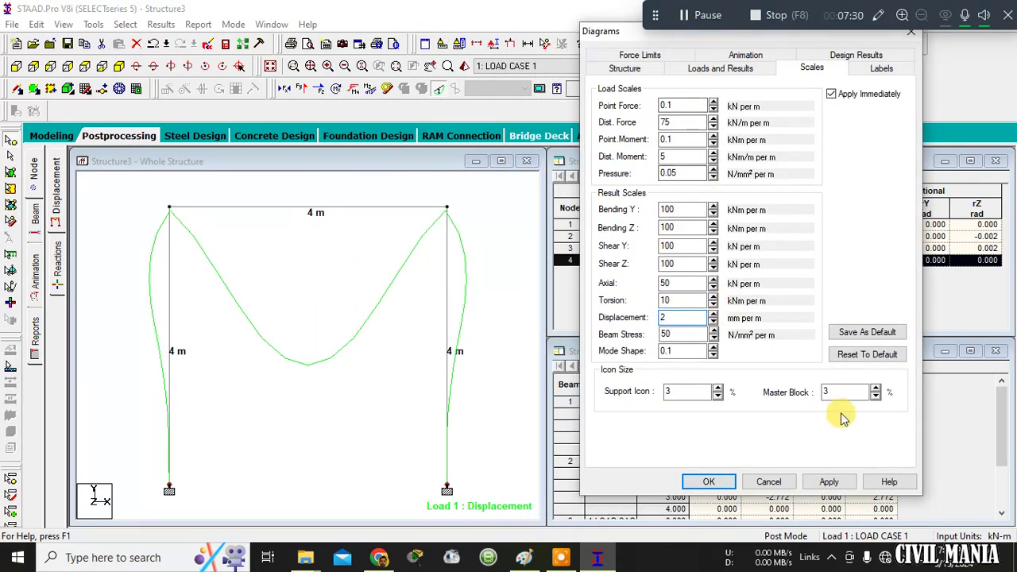
click(829, 482)
click(709, 482)
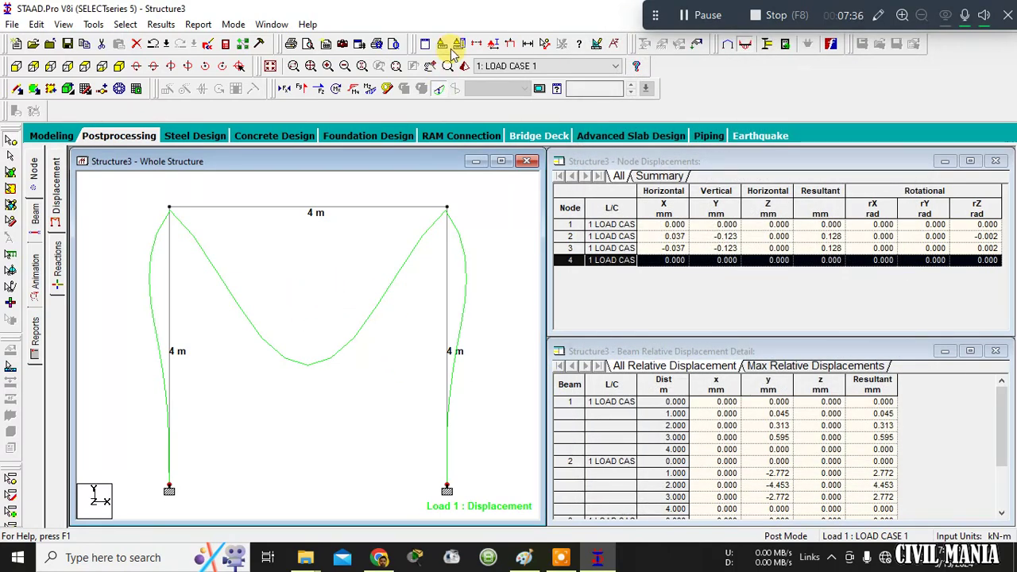
- Hide the displacement diagram and examine the frame's Bending Z and Shear Y diagrams one after the other, hiding each again
click(440, 90)
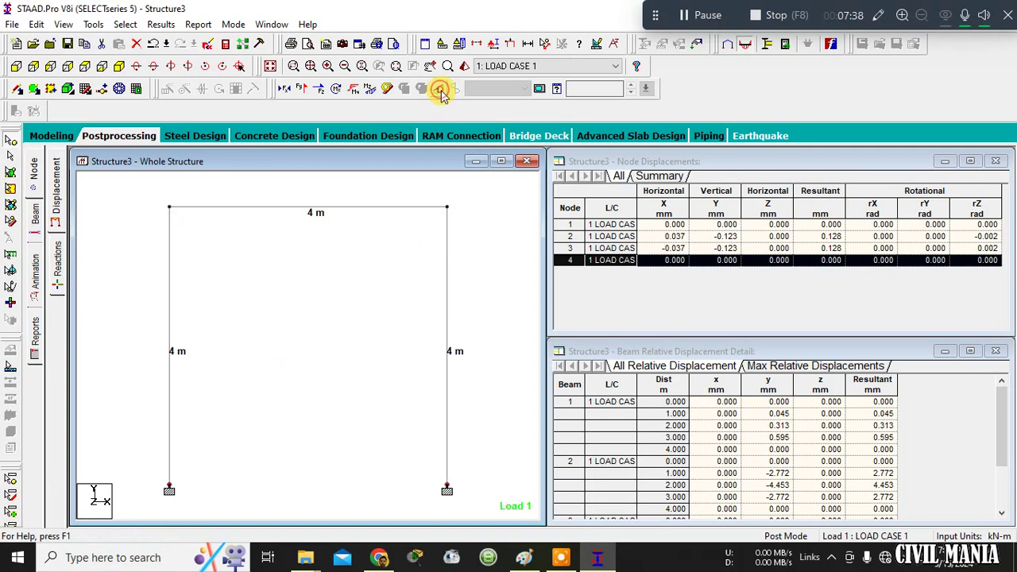
click(368, 93)
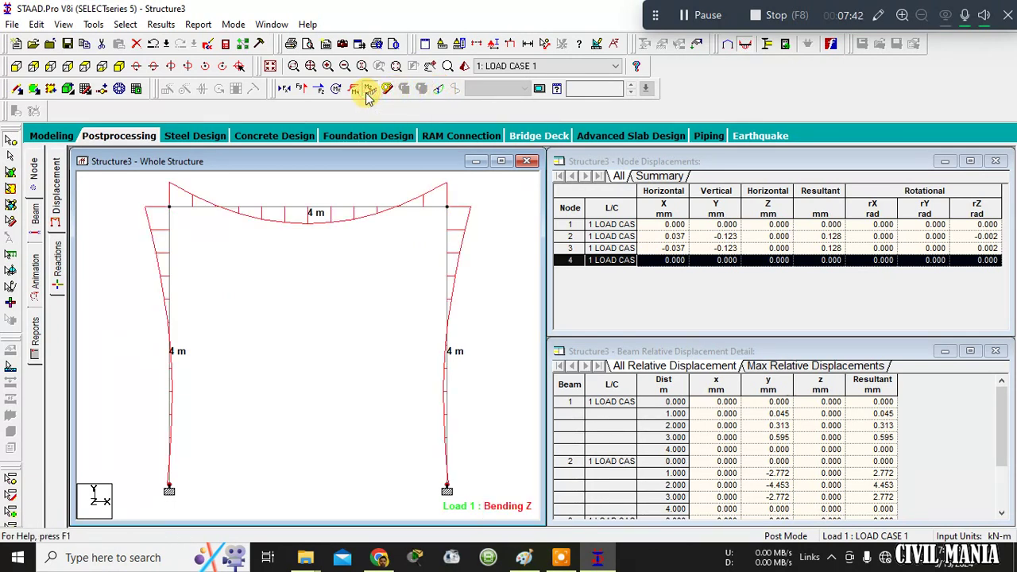
click(369, 92)
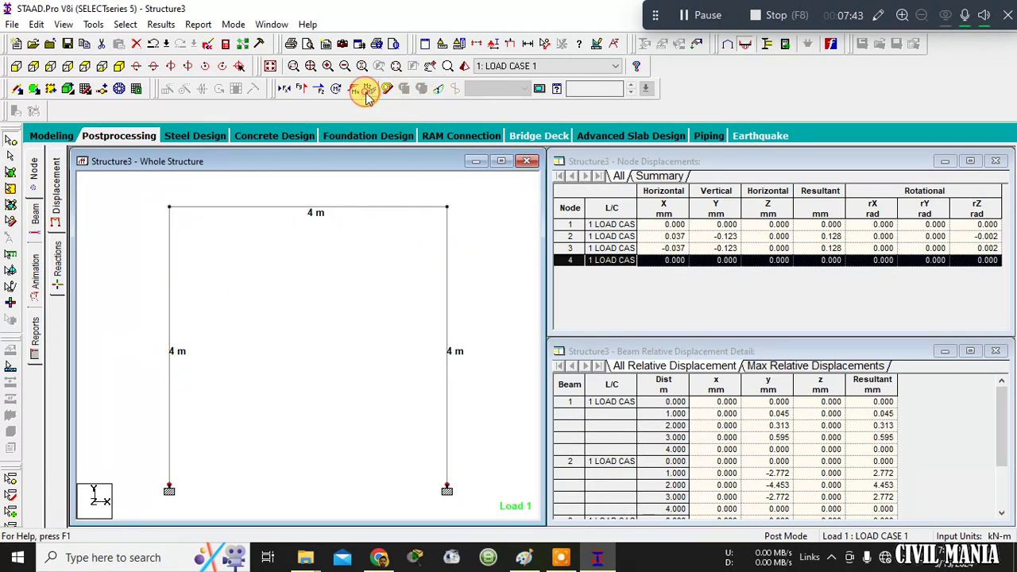
click(302, 92)
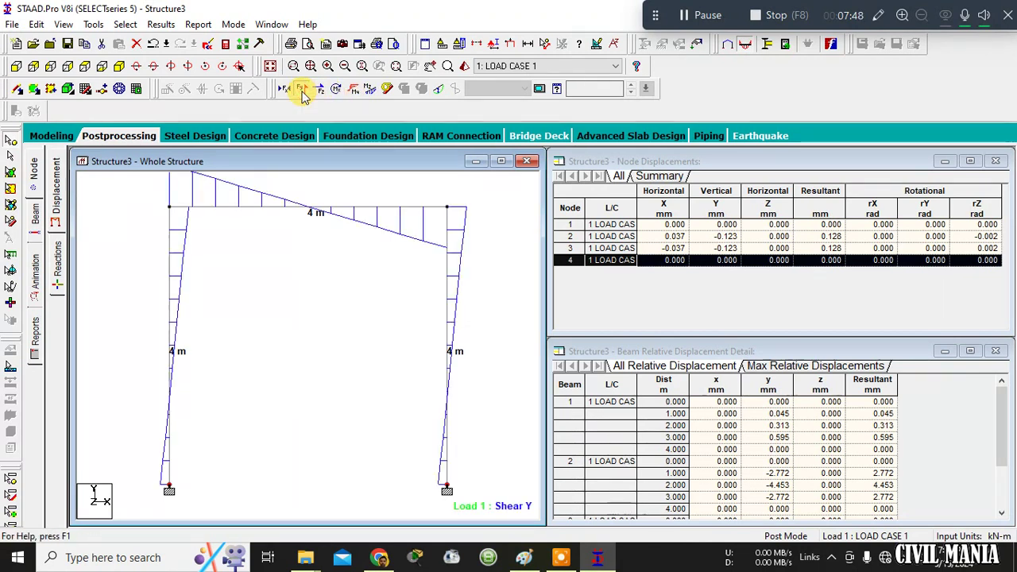
click(303, 91)
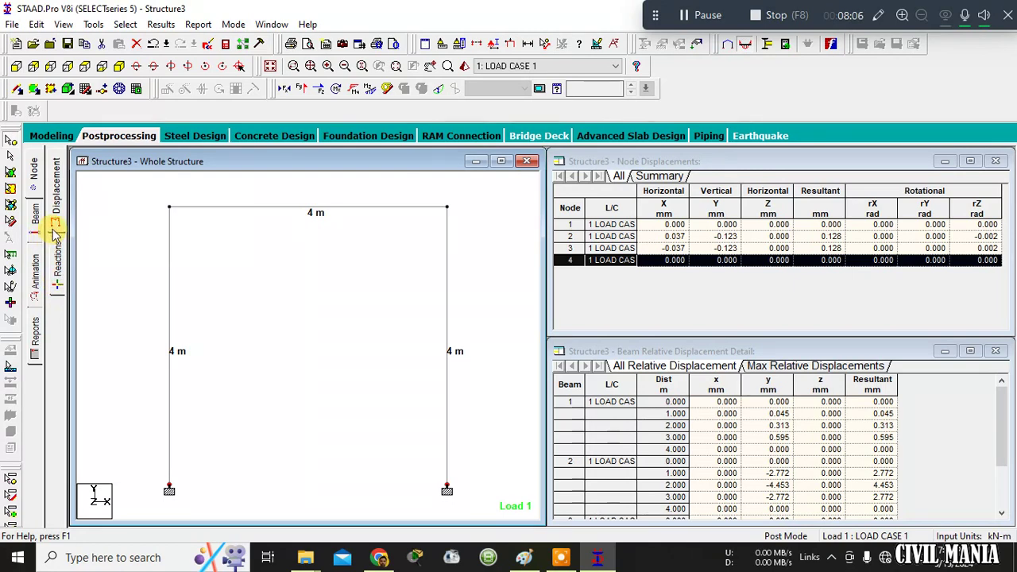
- Return to modeling mode and open the concrete design settings for the whole structure
click(52, 137)
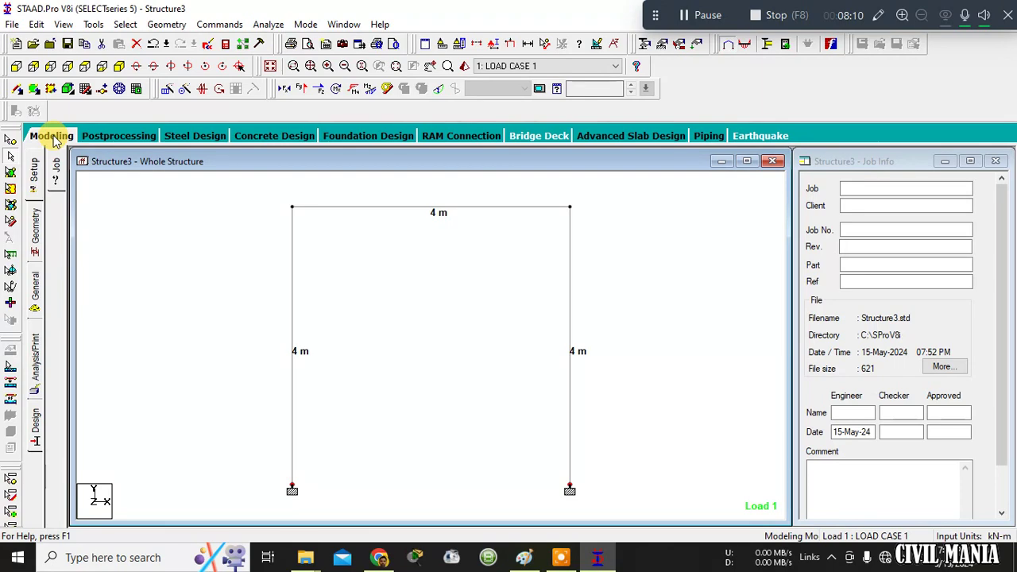
click(35, 429)
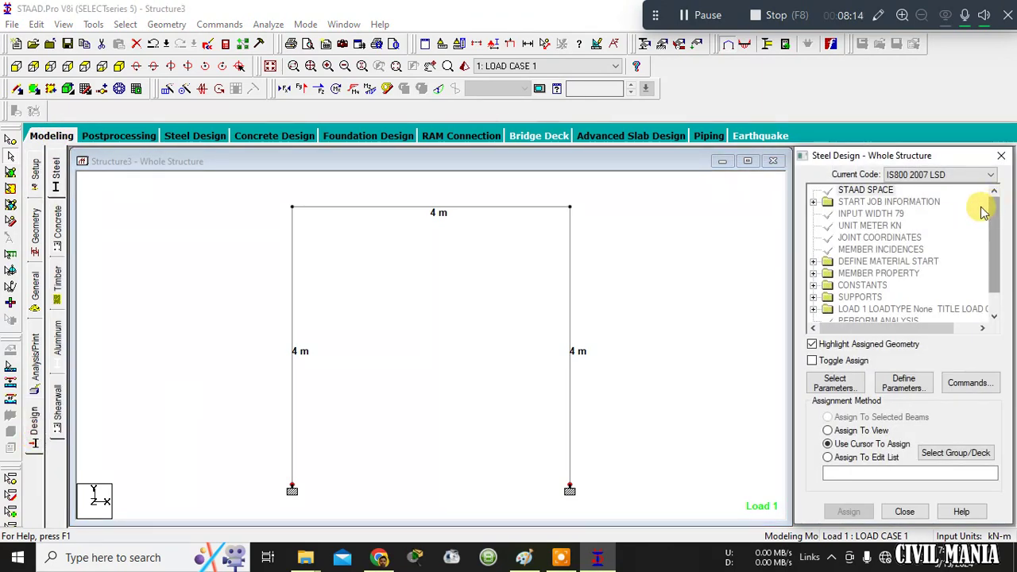
click(951, 176)
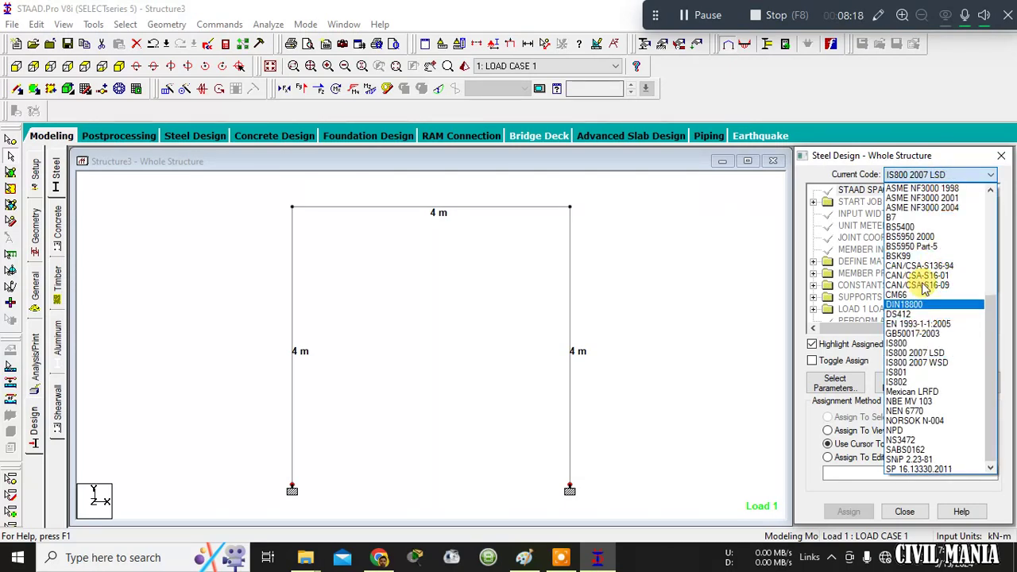
click(57, 228)
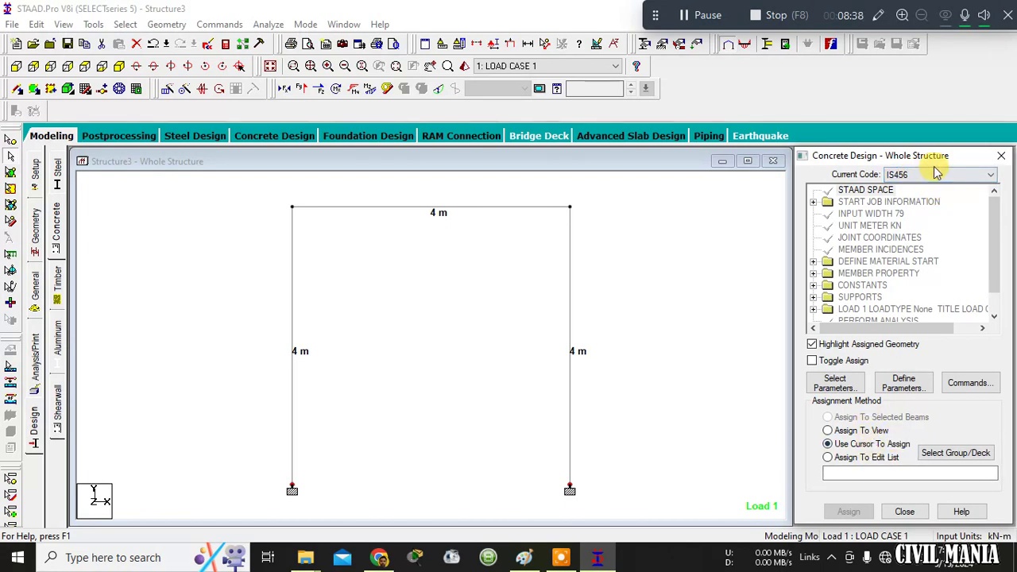
- Clear the selected concrete design parameters and select only Fc, Fymain and Fysec from the available ones
click(835, 383)
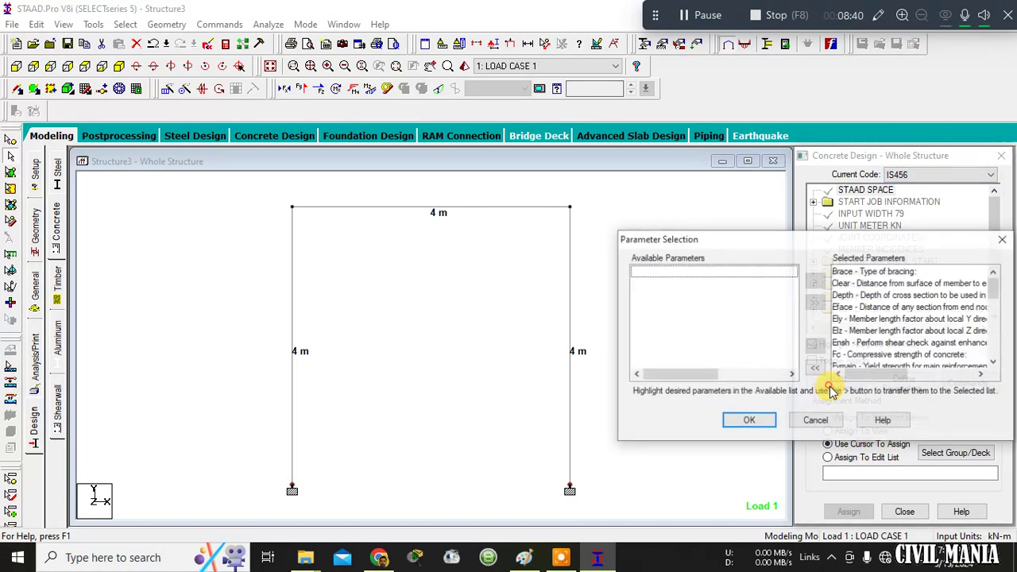
click(815, 367)
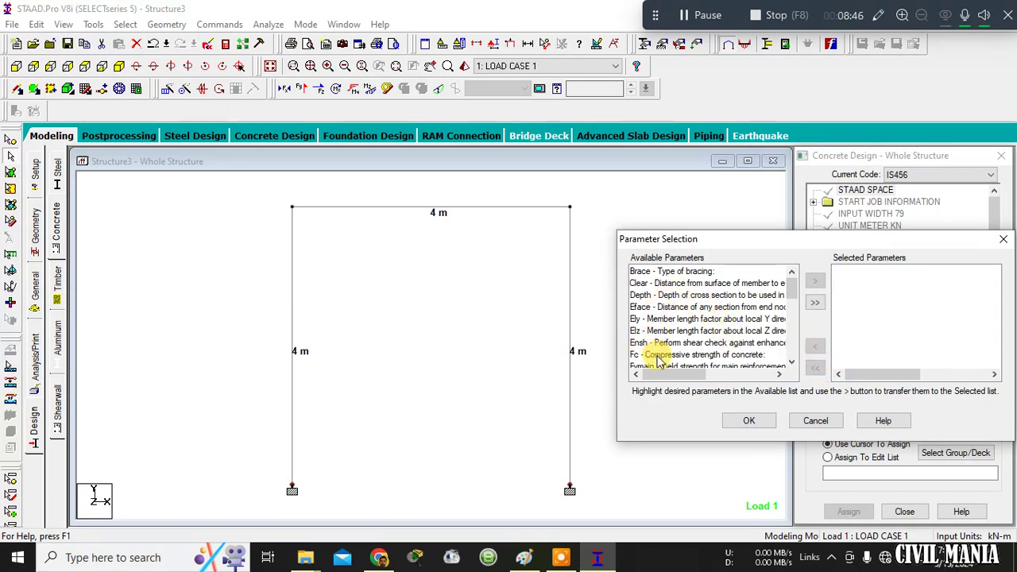
click(656, 356)
click(814, 284)
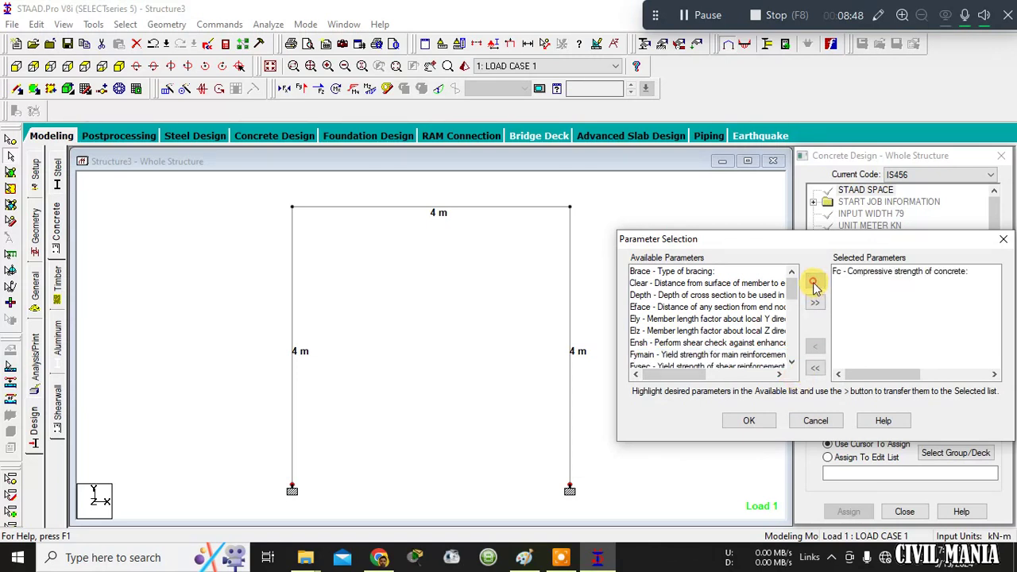
click(709, 354)
click(814, 283)
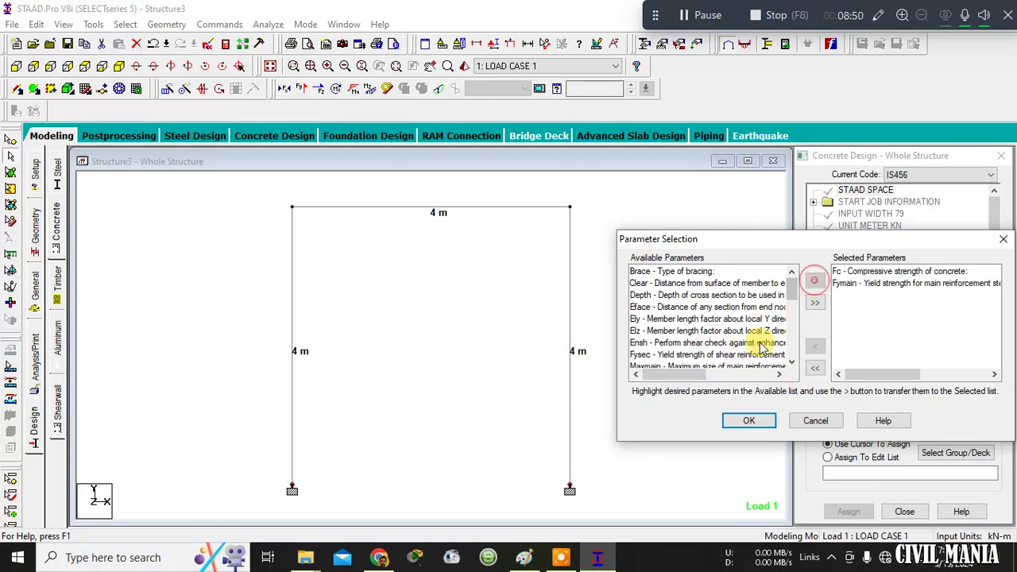
click(731, 355)
click(814, 284)
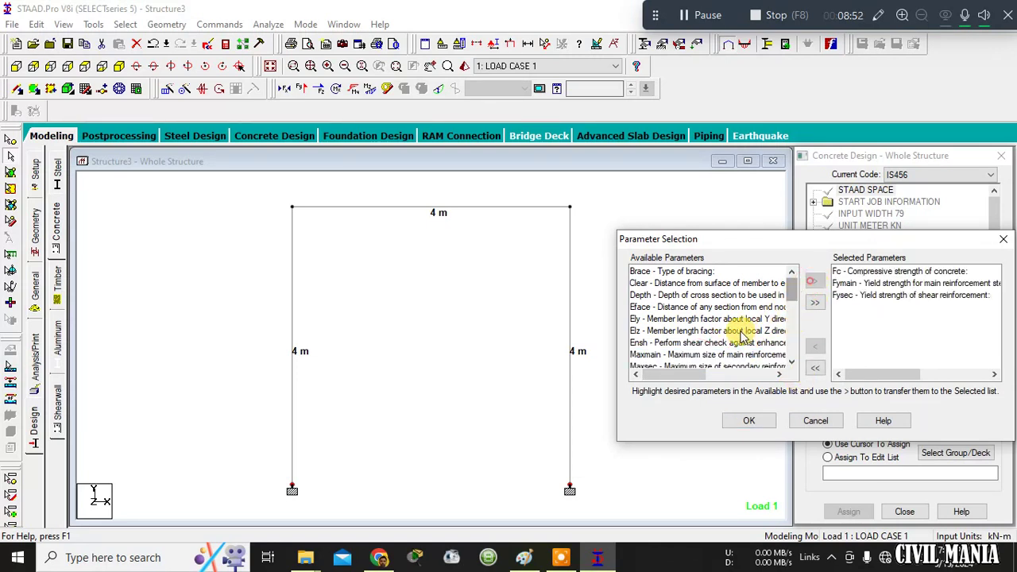
- Add Maxmain and Maxsec to the selected design parameters and accept the parameter selection
click(707, 354)
click(816, 283)
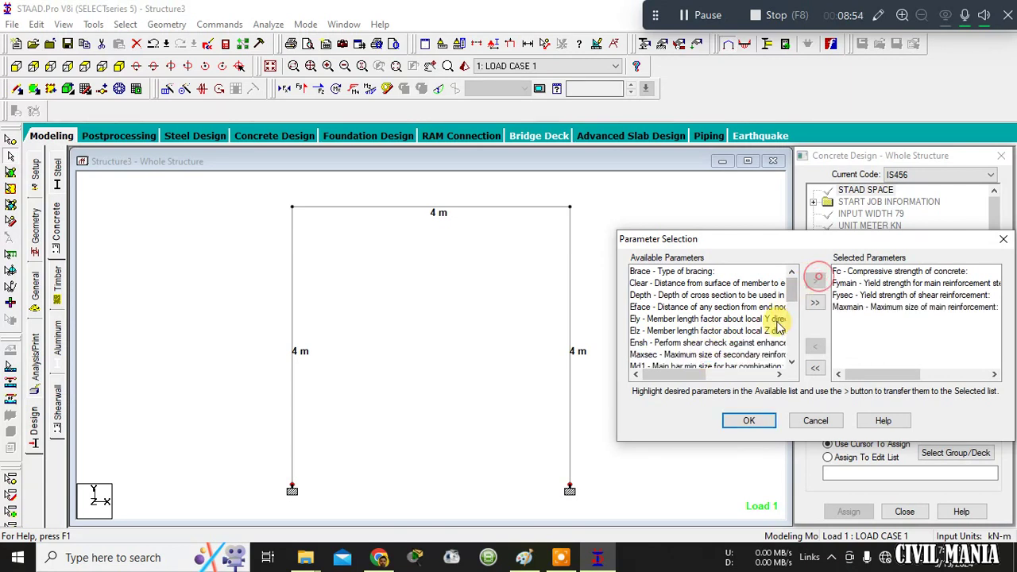
click(765, 354)
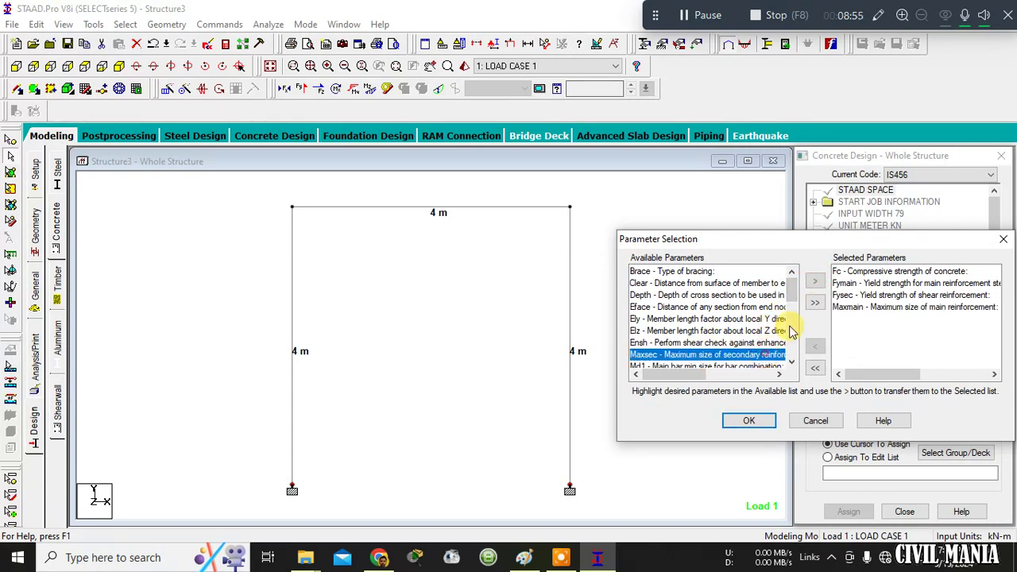
click(816, 284)
scroll(729, 354, down, 4)
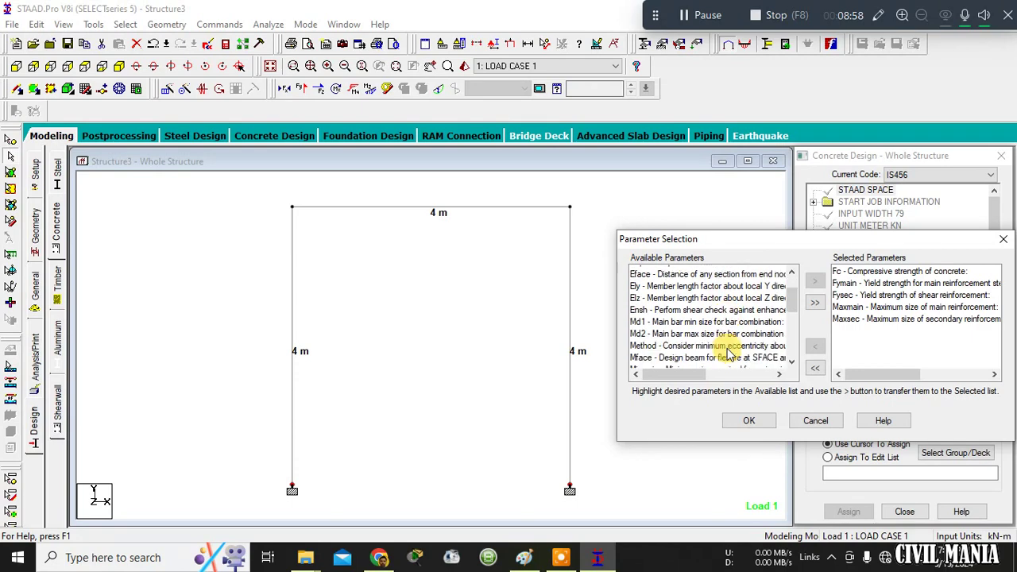
scroll(730, 354, down, 1)
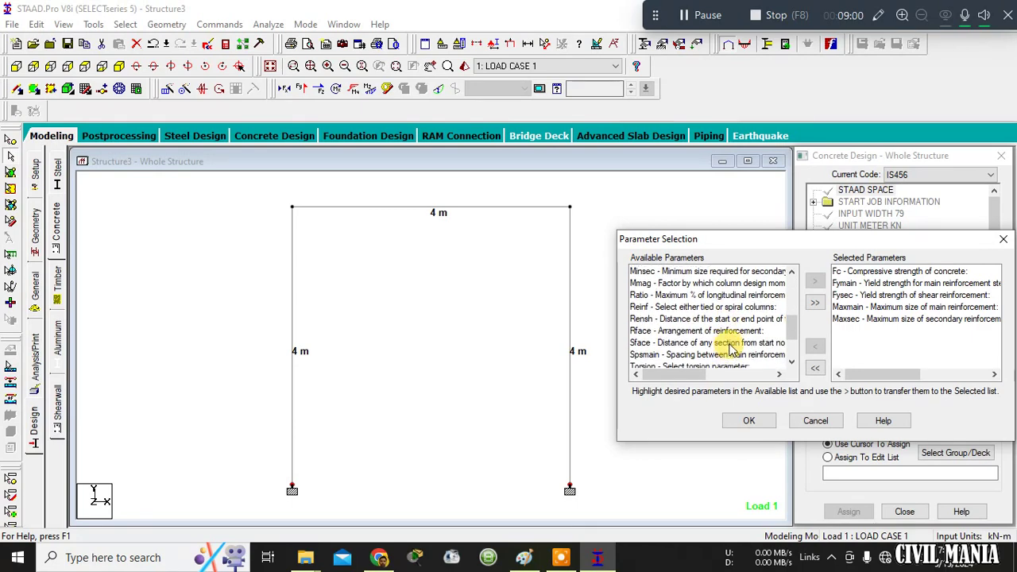
click(749, 422)
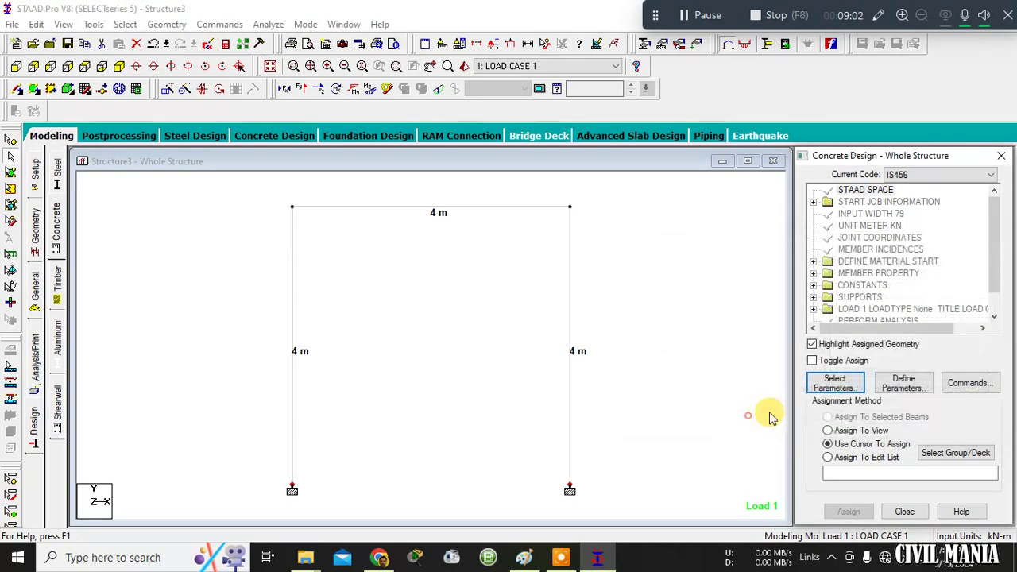
- Define the FC design parameter with a concrete compressive strength of 20000 kN/m2 and add it to the concrete design
click(906, 385)
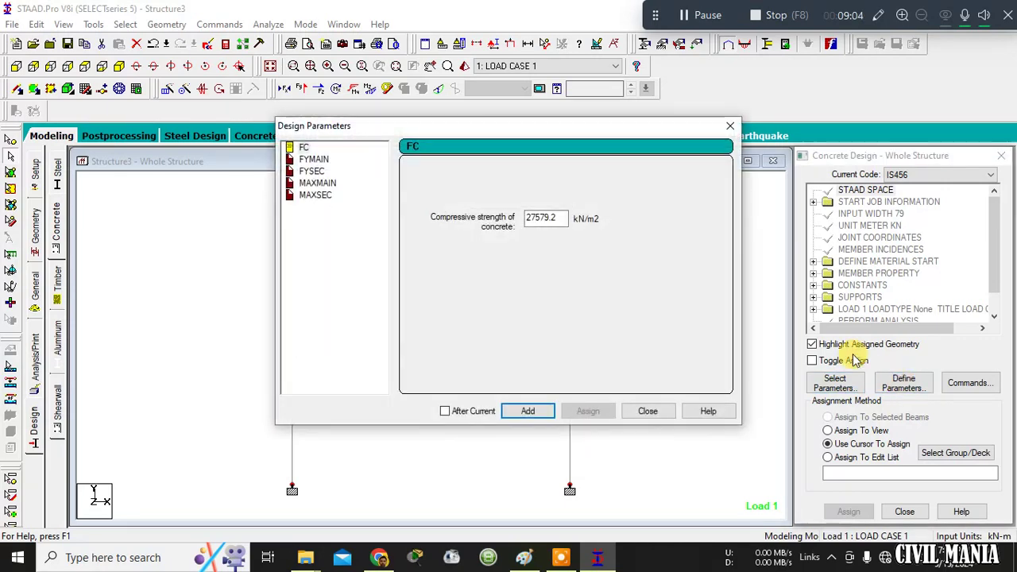
drag(562, 218, 420, 215)
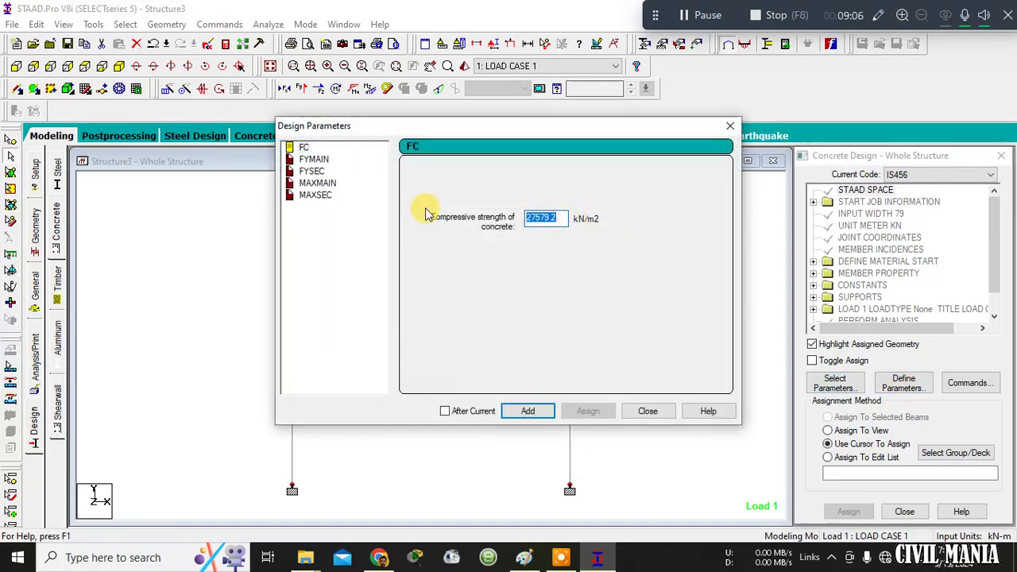
key(BackSpace)
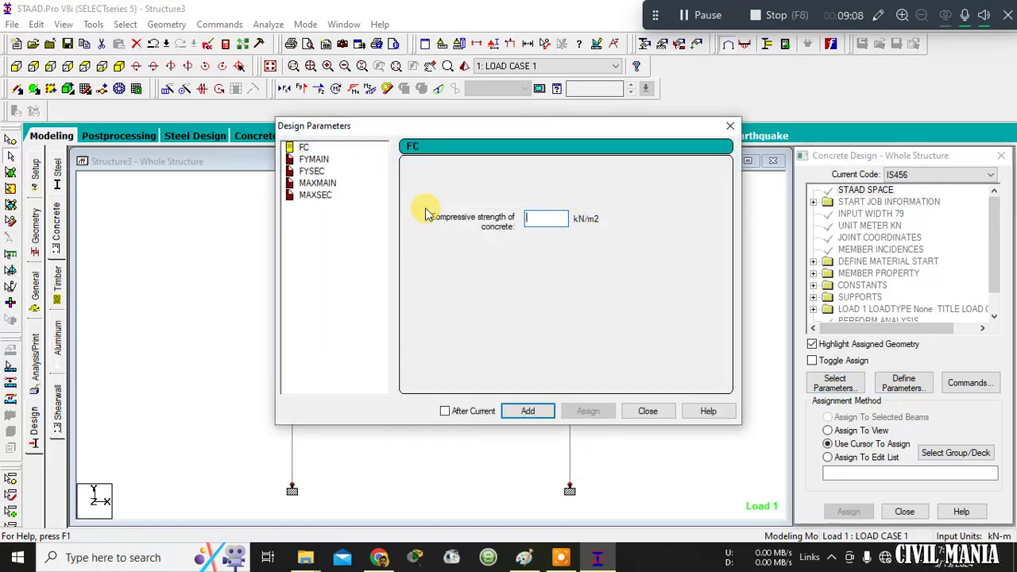
text(20000)
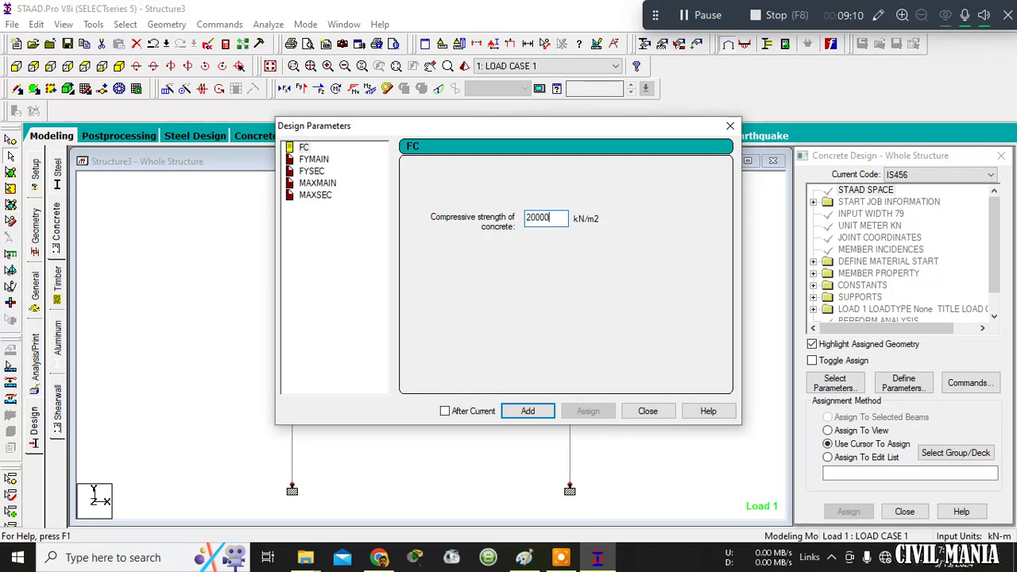
click(524, 411)
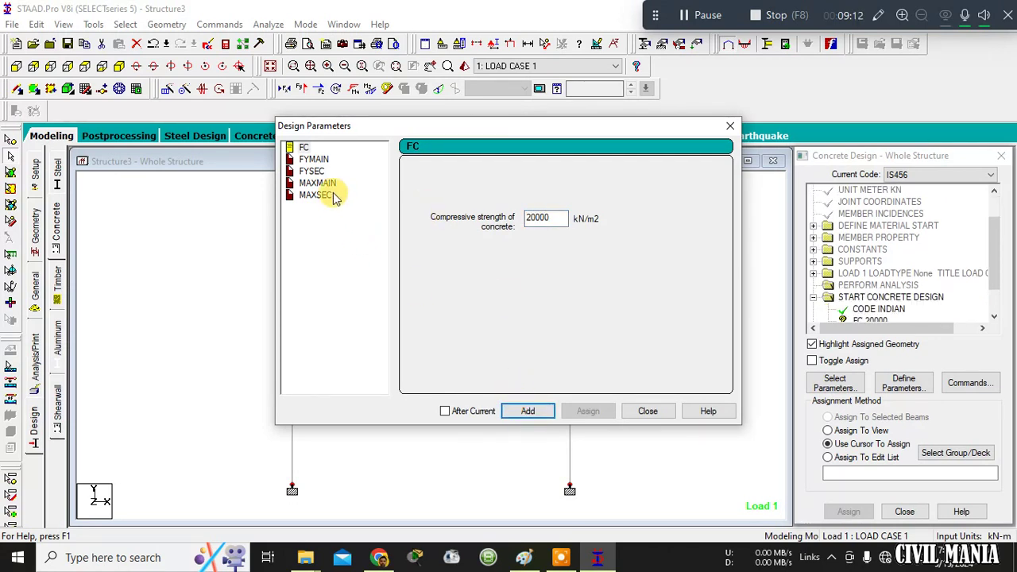
- Add the FYMAIN and FYSEC parameters, each with a reinforcement yield strength of 415000 kN/m2
click(314, 159)
double_click(546, 217)
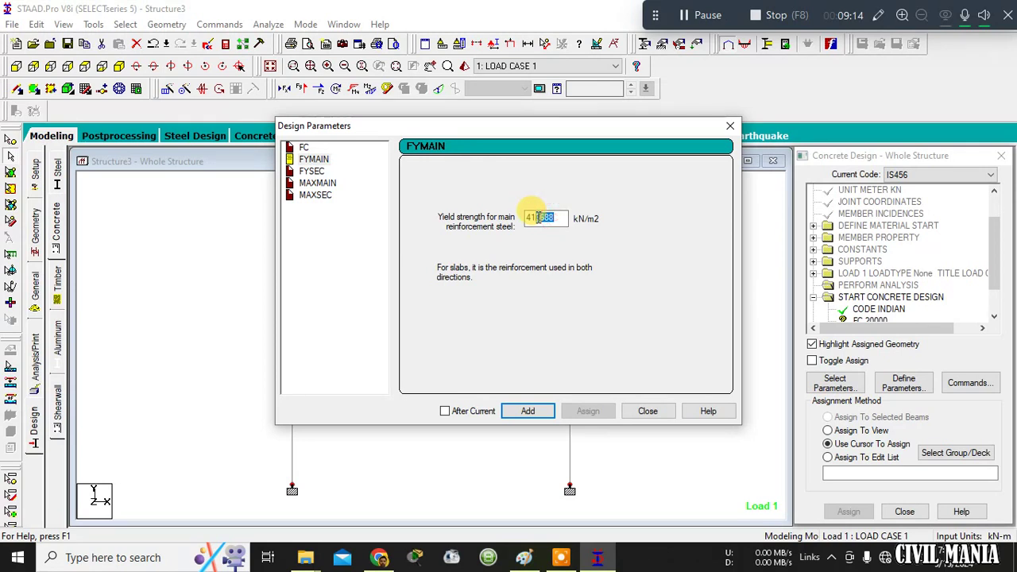
text(415000)
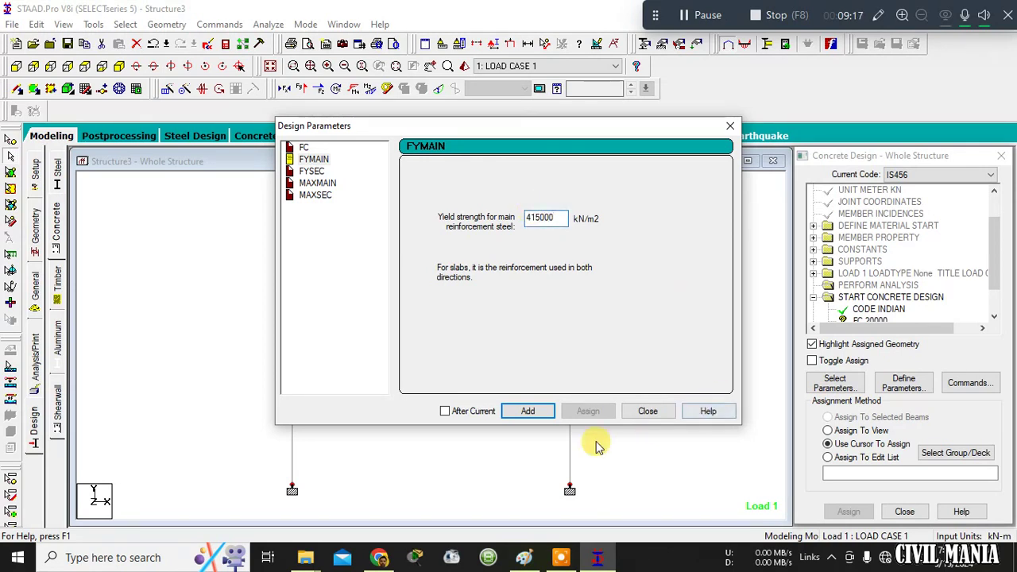
click(521, 413)
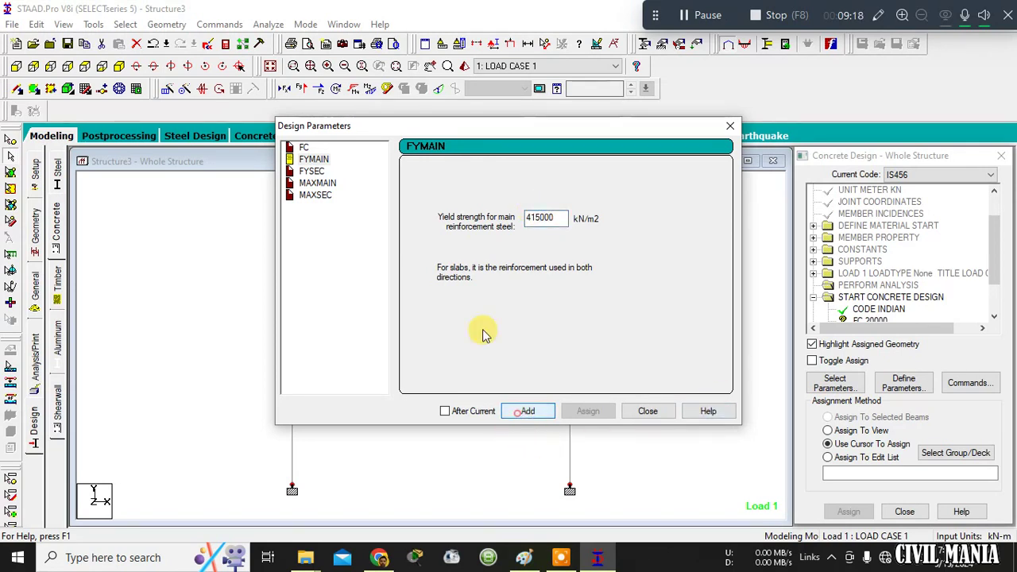
click(311, 171)
double_click(540, 217)
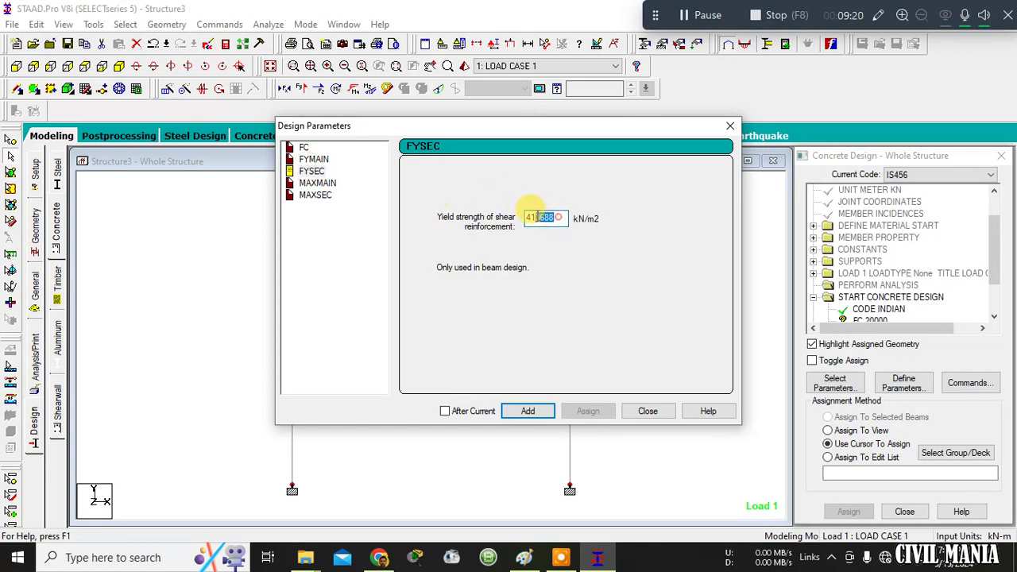
text(415)
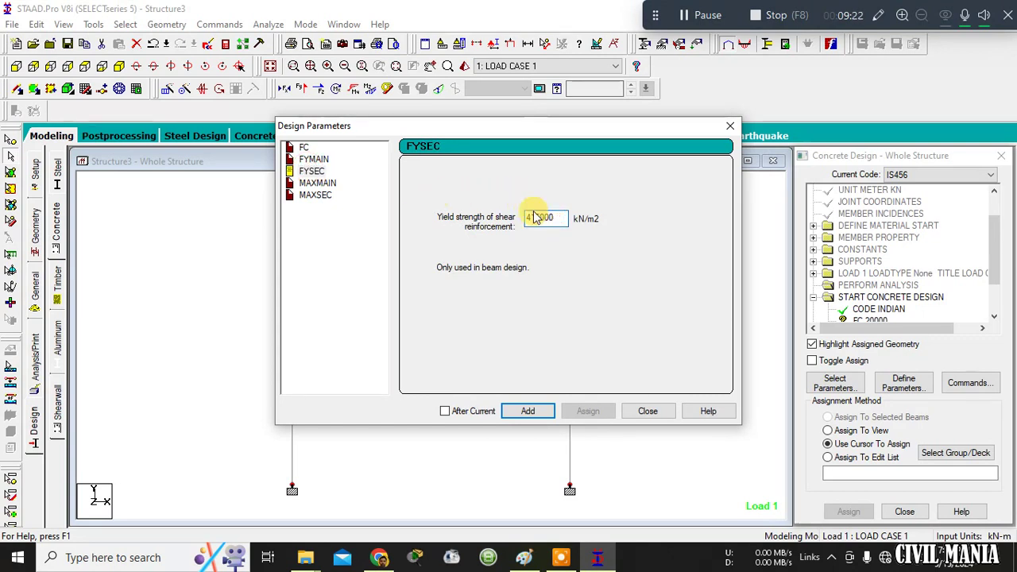
text(000)
click(518, 414)
- Add MAXMAIN with a 16 mm maximum main bar and MAXSEC with an 8 mm maximum secondary bar, and finish defining parameters
click(318, 183)
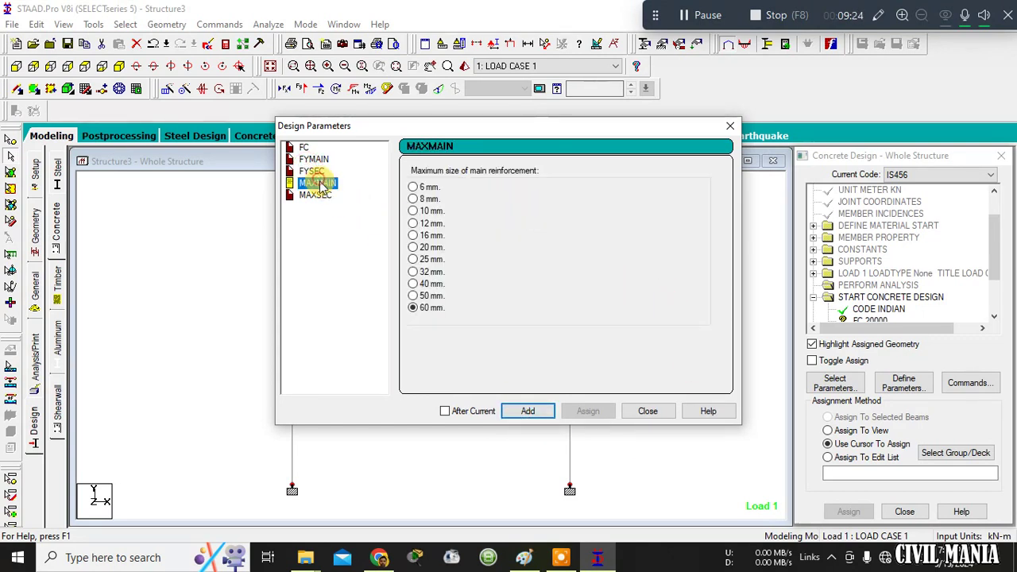
click(412, 224)
click(413, 236)
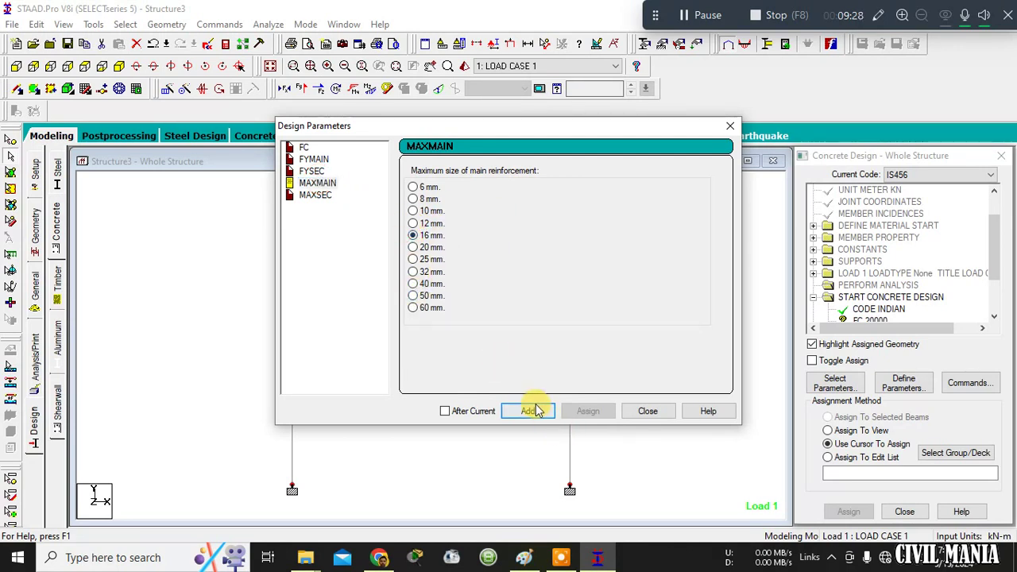
click(527, 410)
click(316, 194)
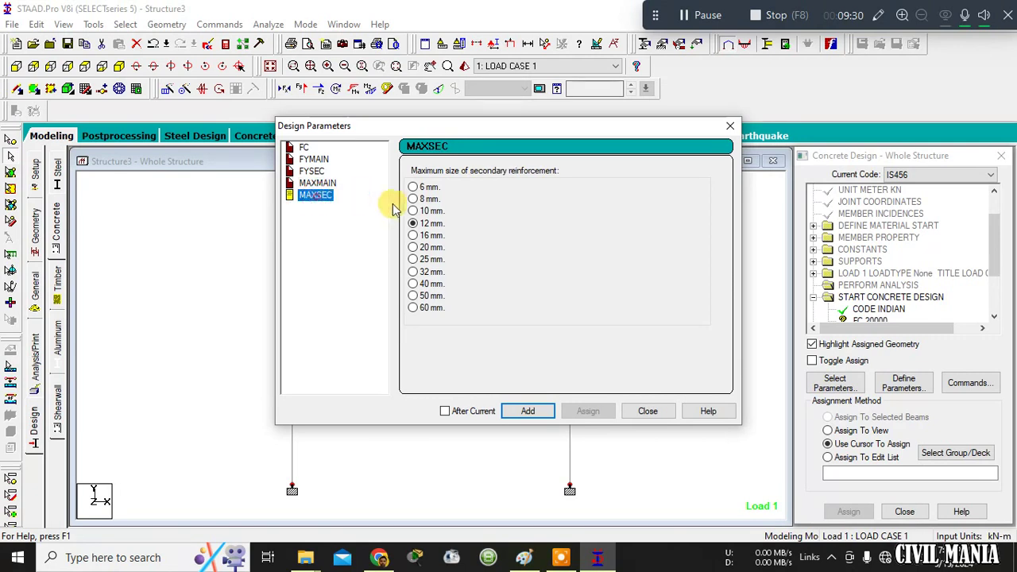
click(412, 198)
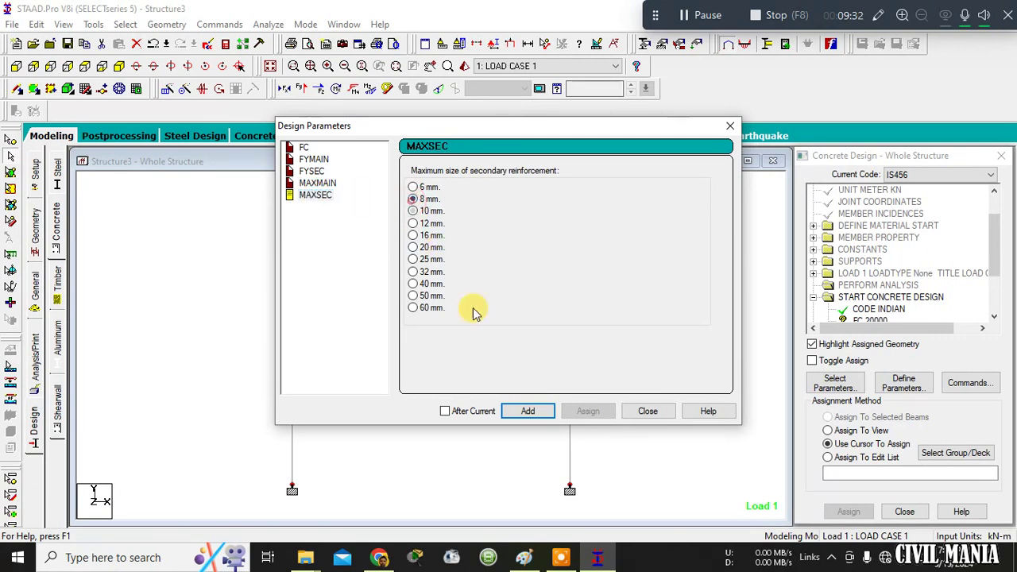
click(526, 411)
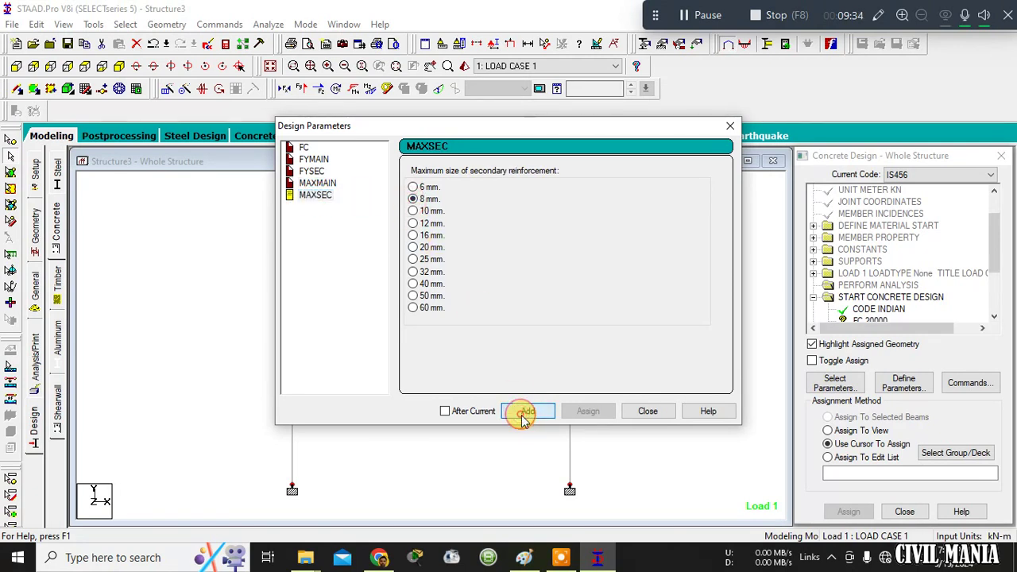
click(648, 411)
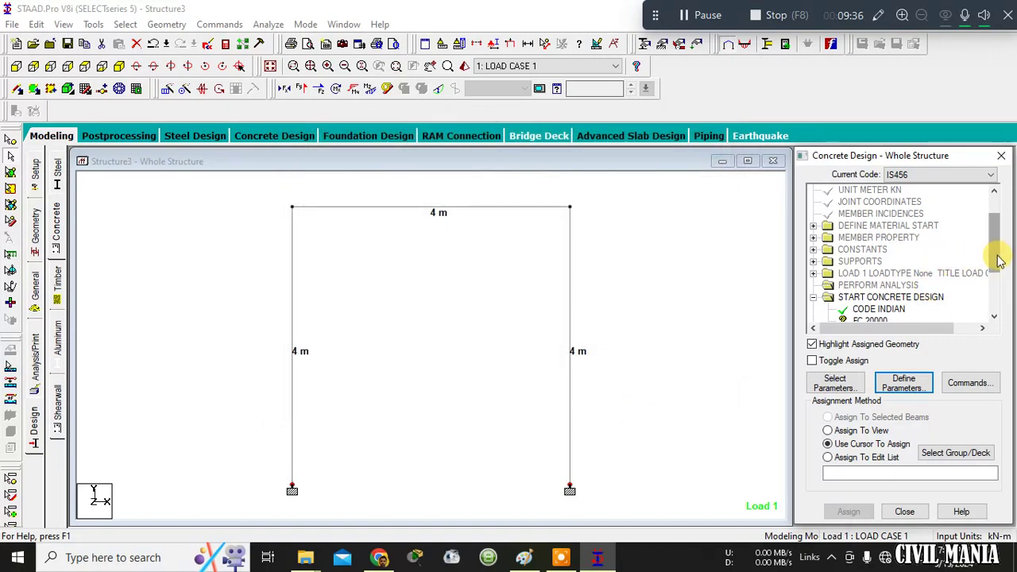
- Assign the FC 20000 parameter to all members in the view and confirm the assignment
drag(992, 254, 993, 290)
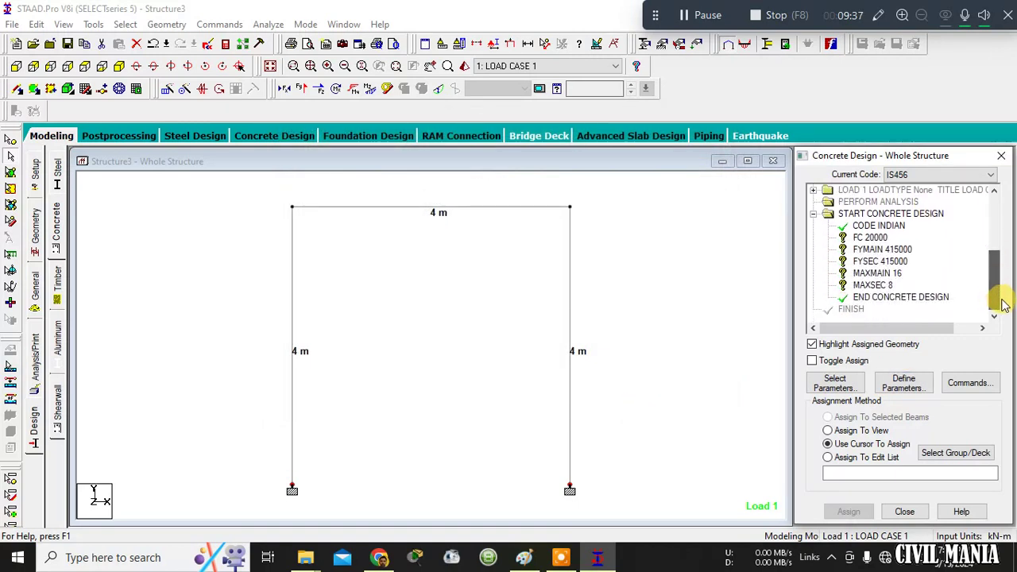
click(869, 237)
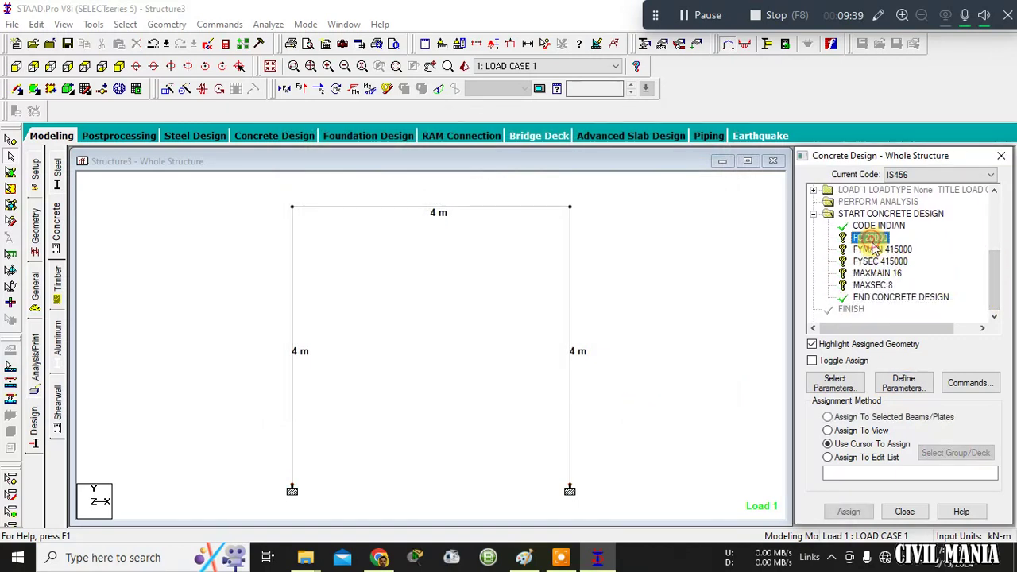
click(858, 430)
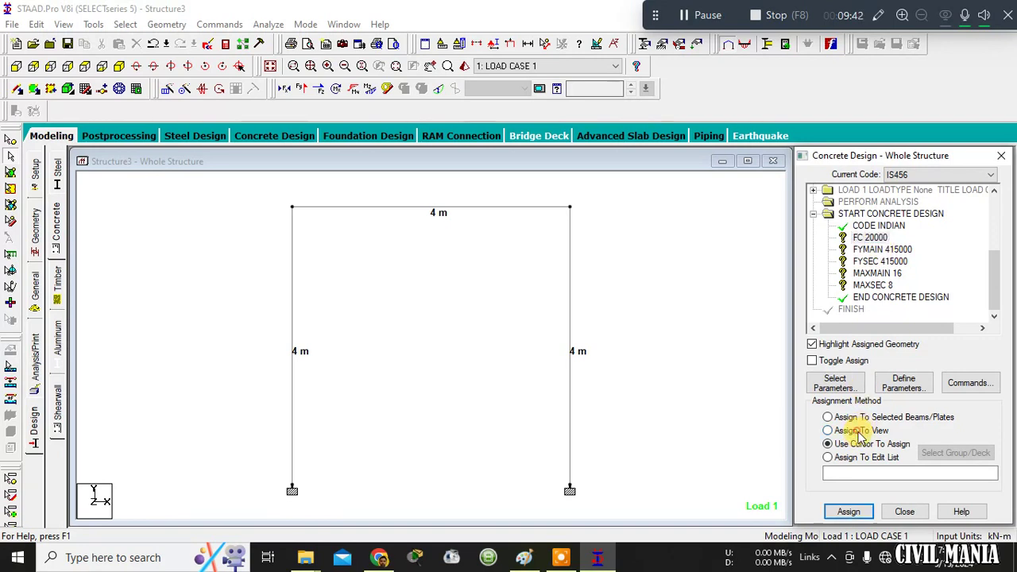
click(847, 513)
click(908, 374)
- Assign the FYMAIN 415000 and FYSEC 415000 parameters to all members in the view, confirming each assignment
click(890, 249)
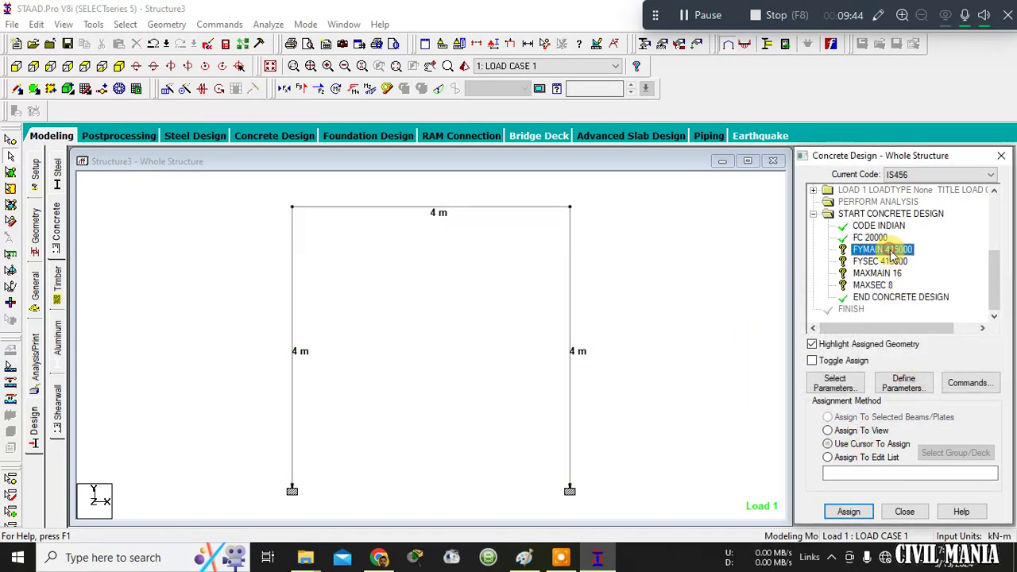
click(854, 431)
click(848, 512)
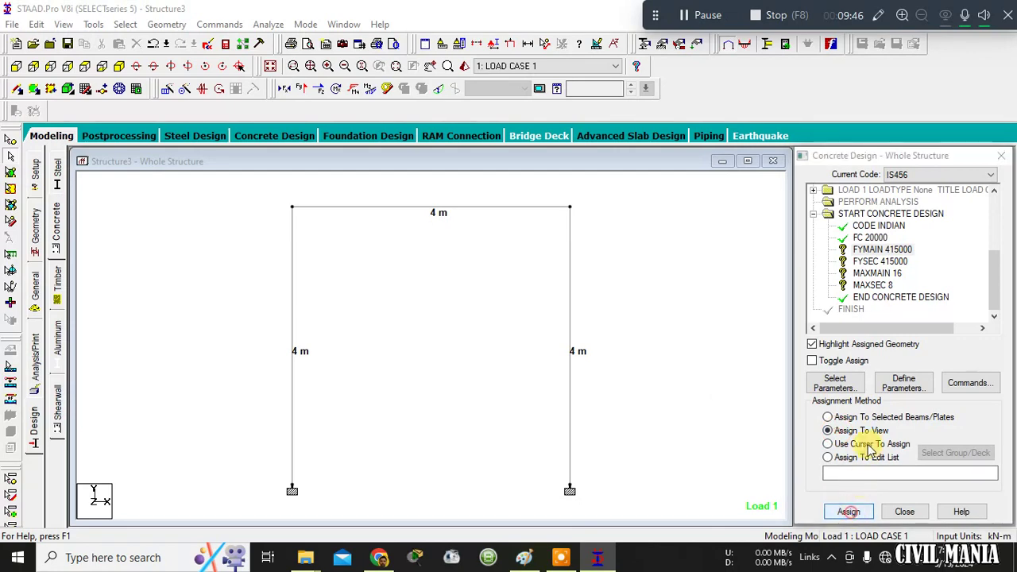
click(846, 373)
click(879, 261)
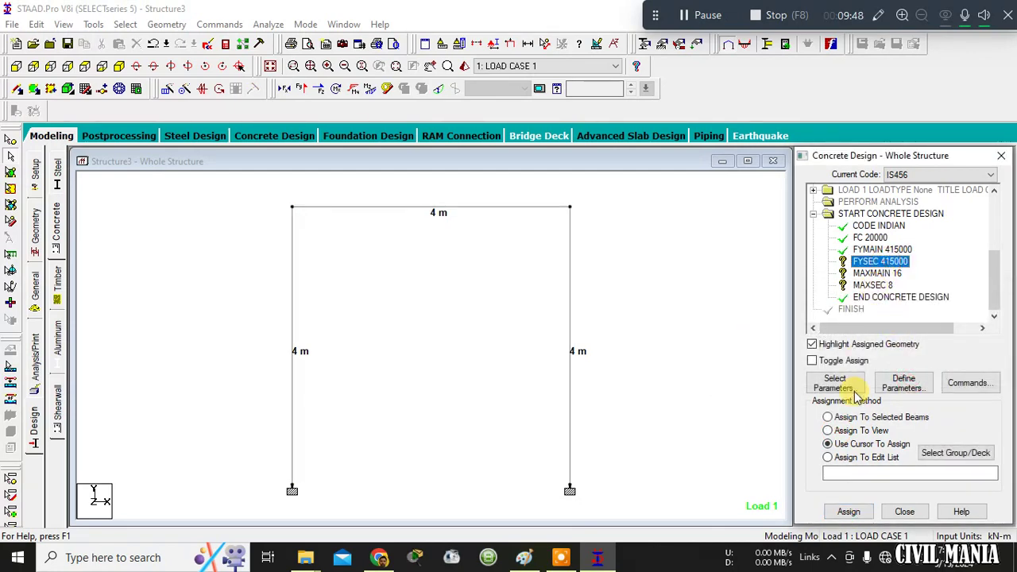
click(831, 431)
click(847, 512)
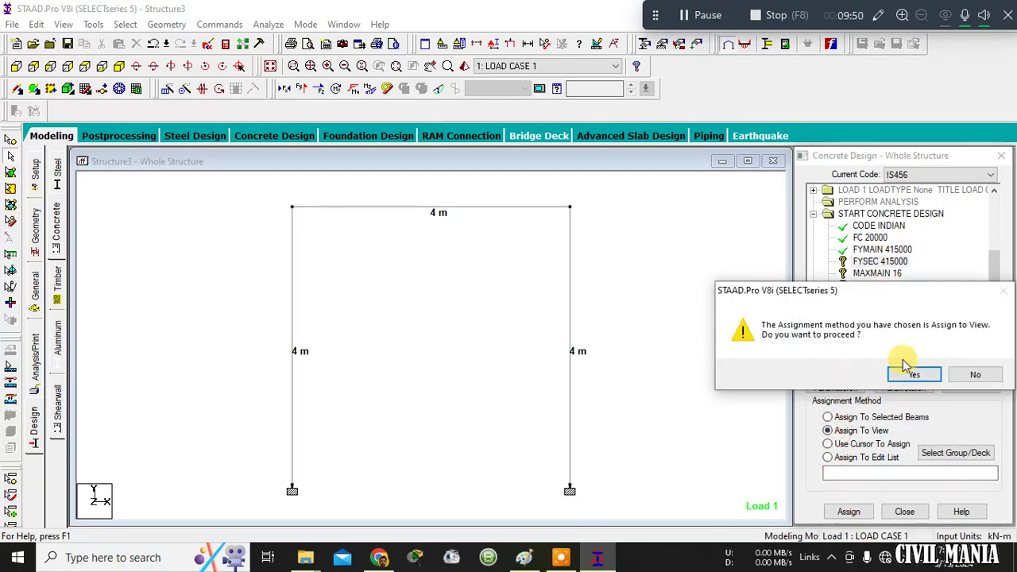
click(913, 375)
- Assign the MAXMAIN 16 and MAXSEC 8 parameters to all members in the view, confirming each assignment
click(876, 272)
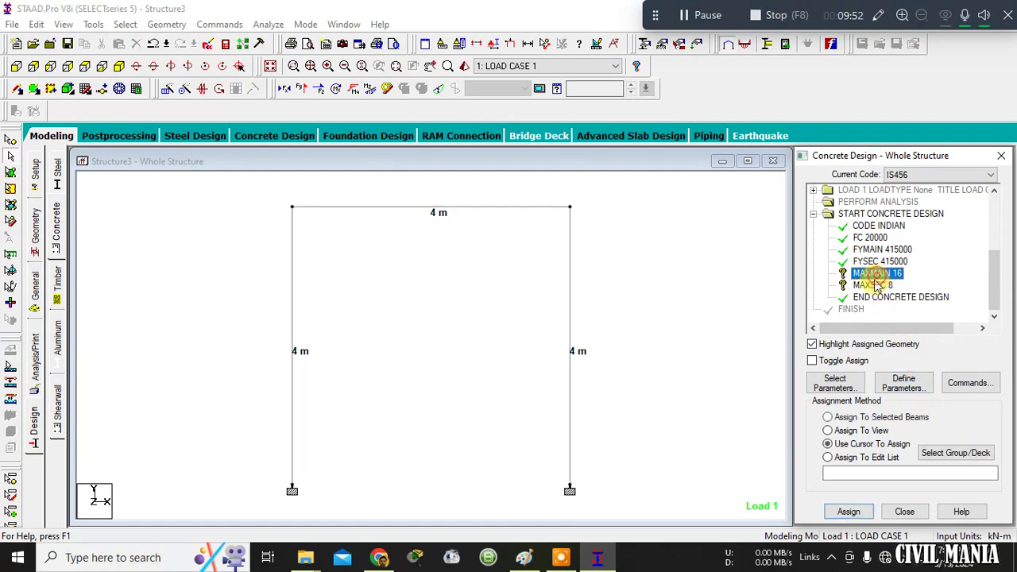
click(829, 431)
click(847, 511)
click(906, 373)
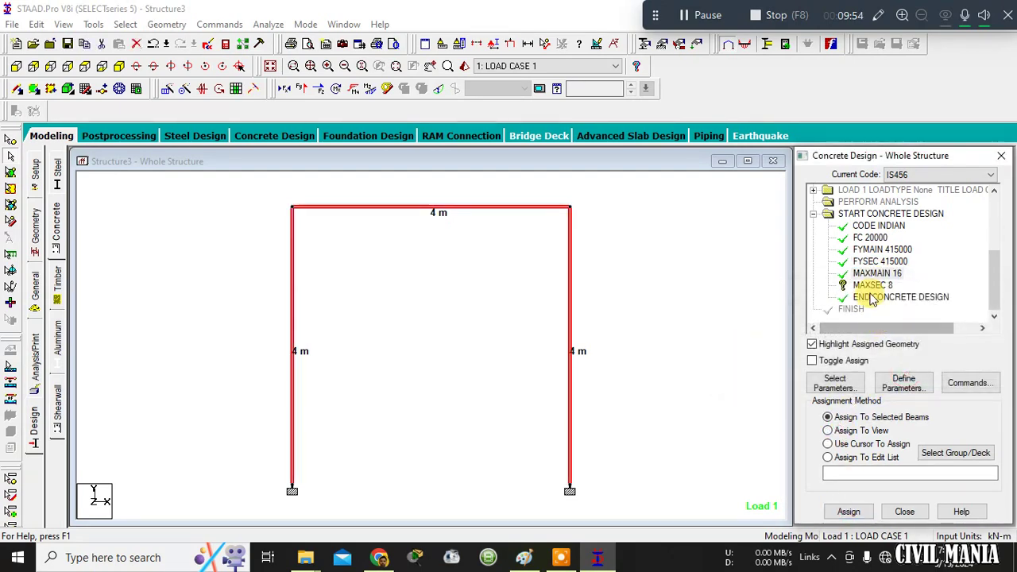
click(872, 284)
click(831, 431)
click(847, 512)
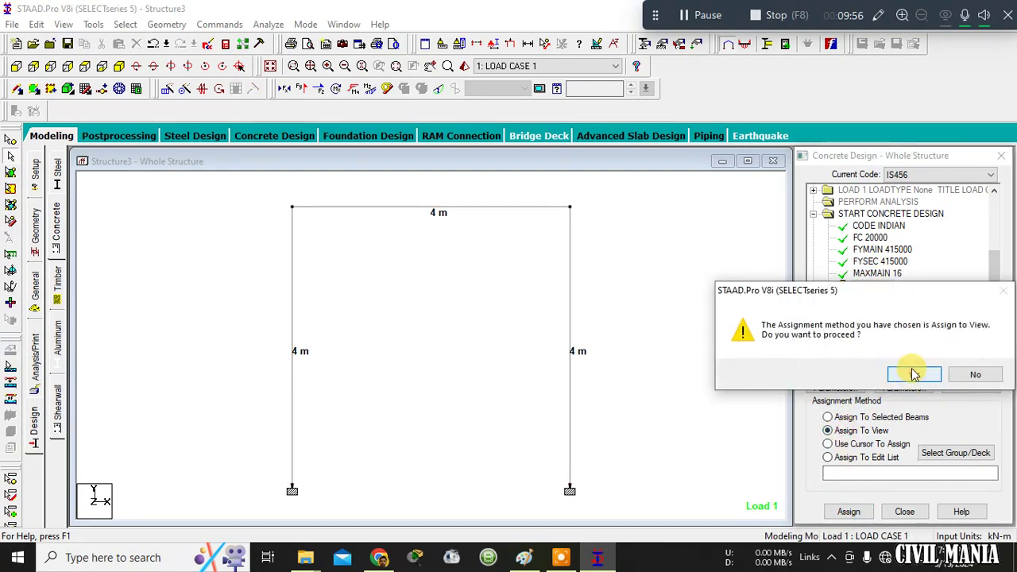
click(911, 372)
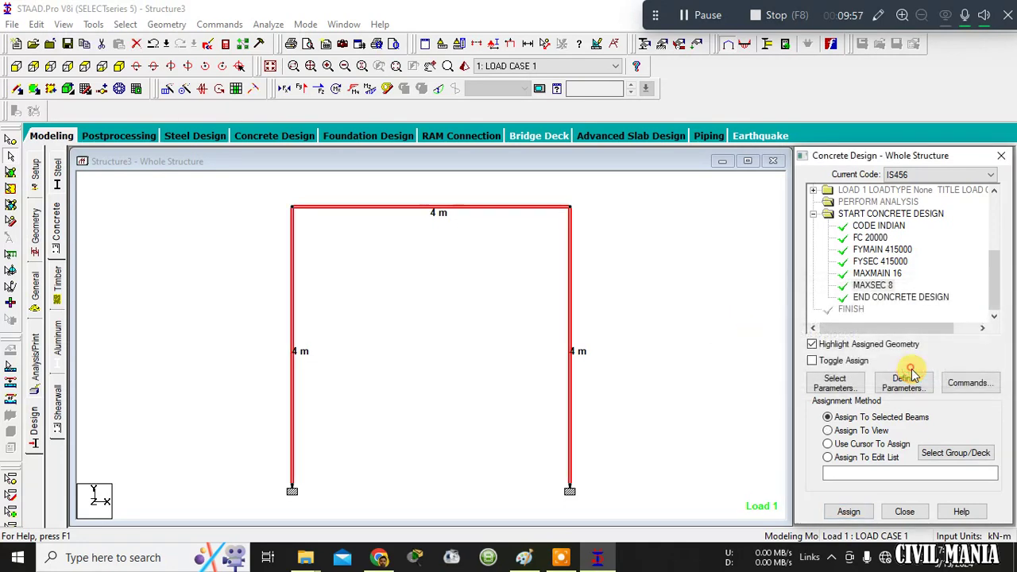
- Add the DESIGN BEAM, DESIGN COLUMN and TAKE OFF commands to the concrete design and finish adding commands
click(974, 383)
click(620, 228)
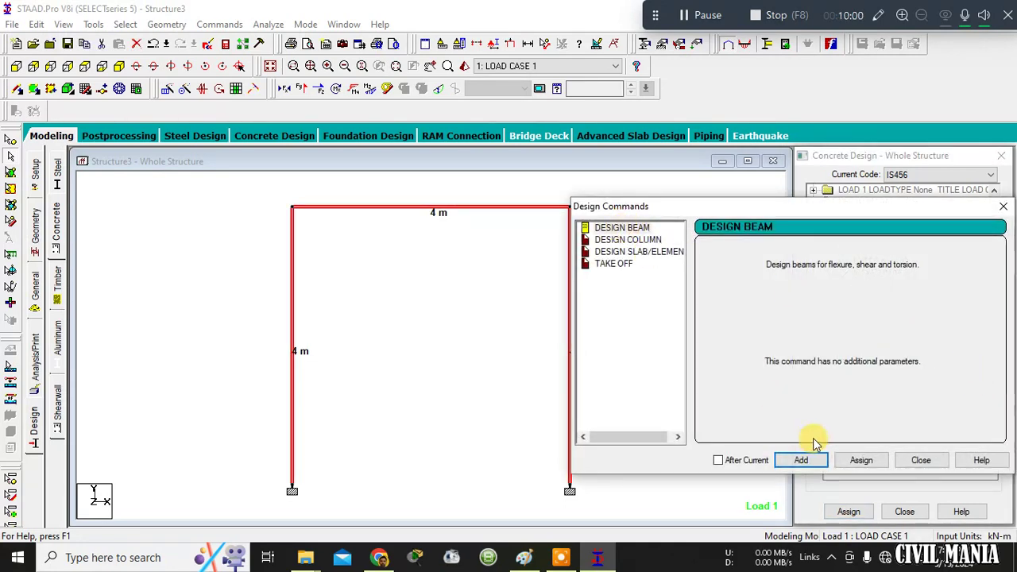
click(801, 461)
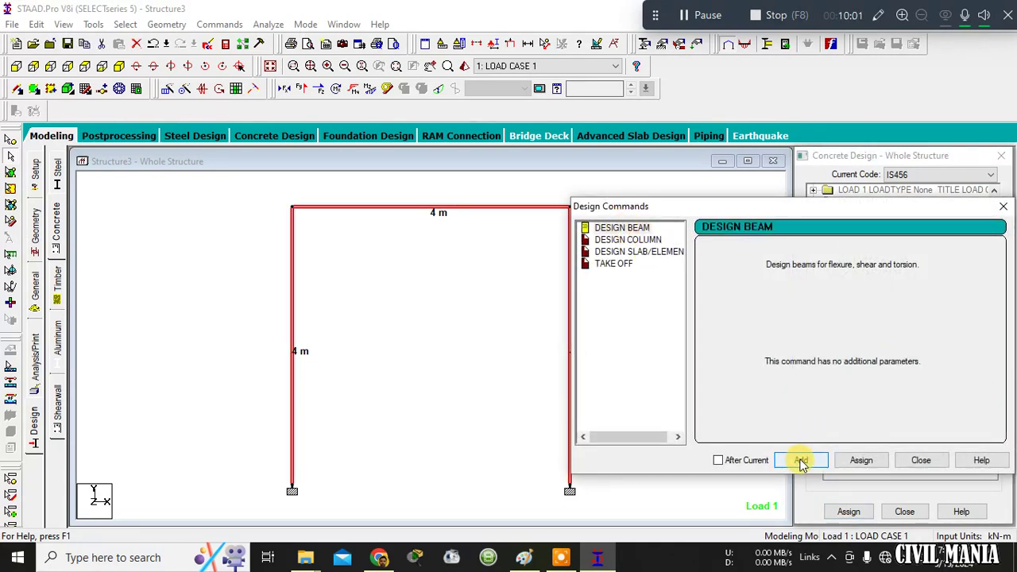
click(647, 240)
click(801, 463)
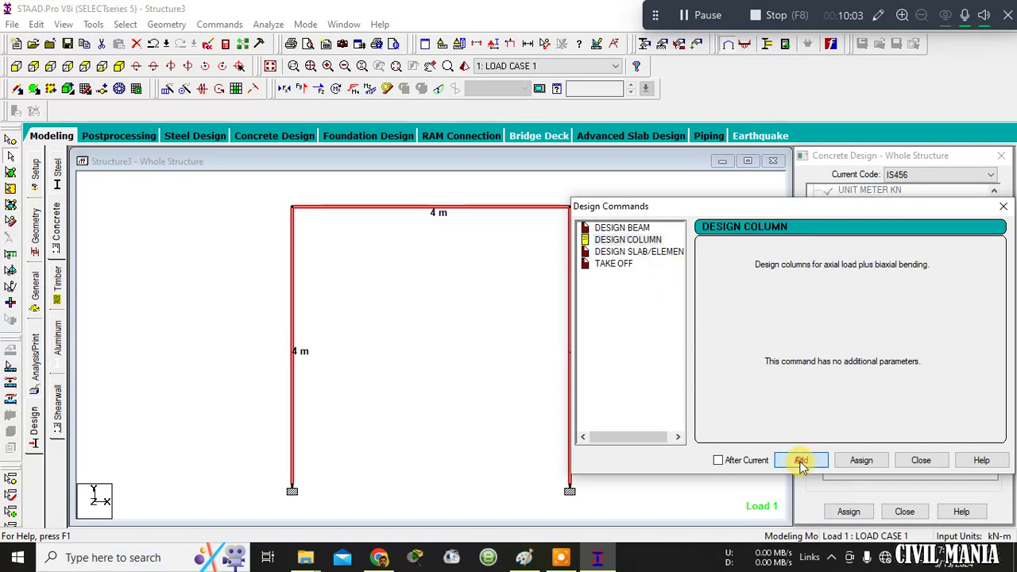
click(605, 265)
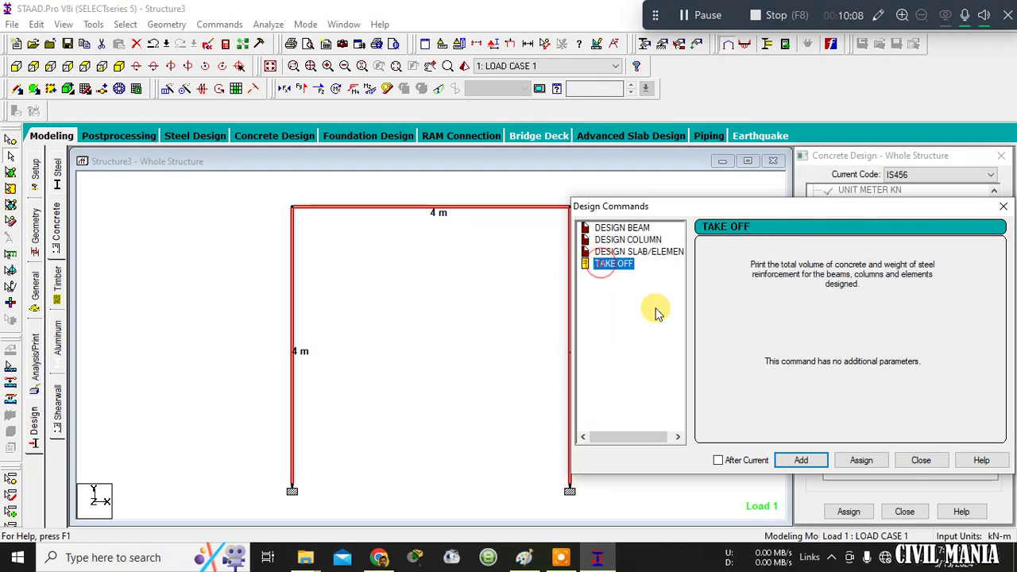
click(802, 464)
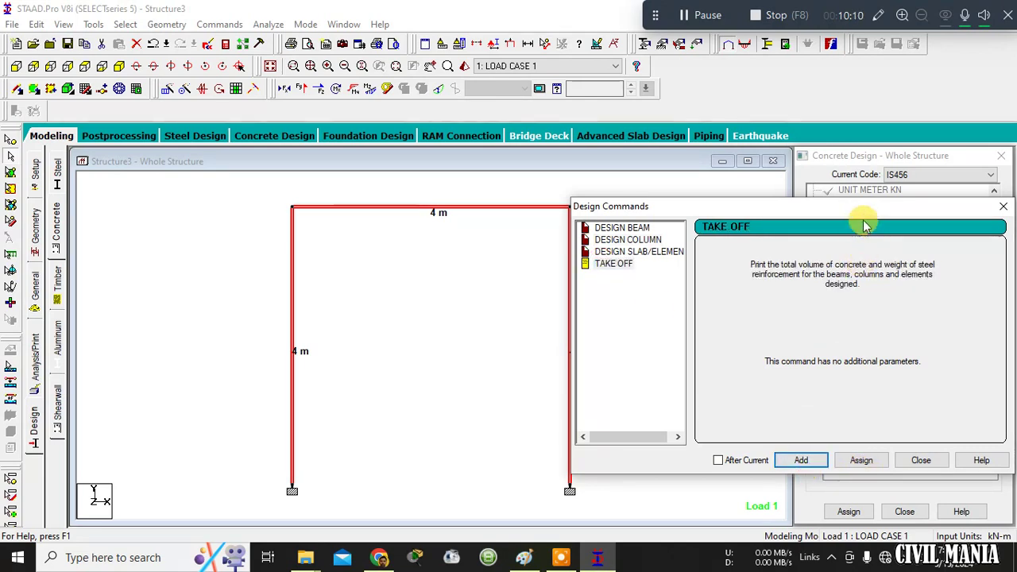
drag(860, 208, 517, 169)
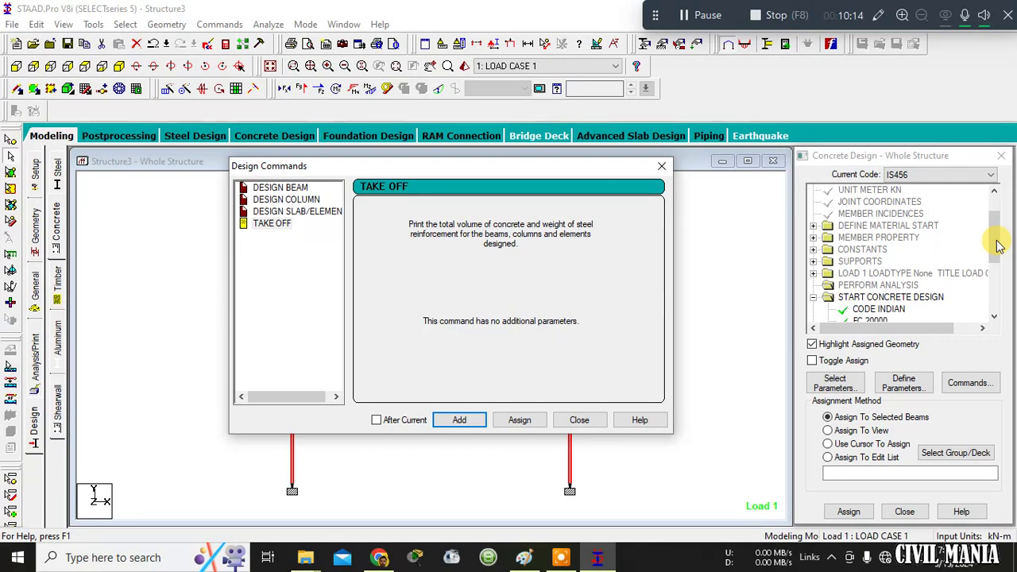
click(586, 426)
drag(998, 240, 1005, 316)
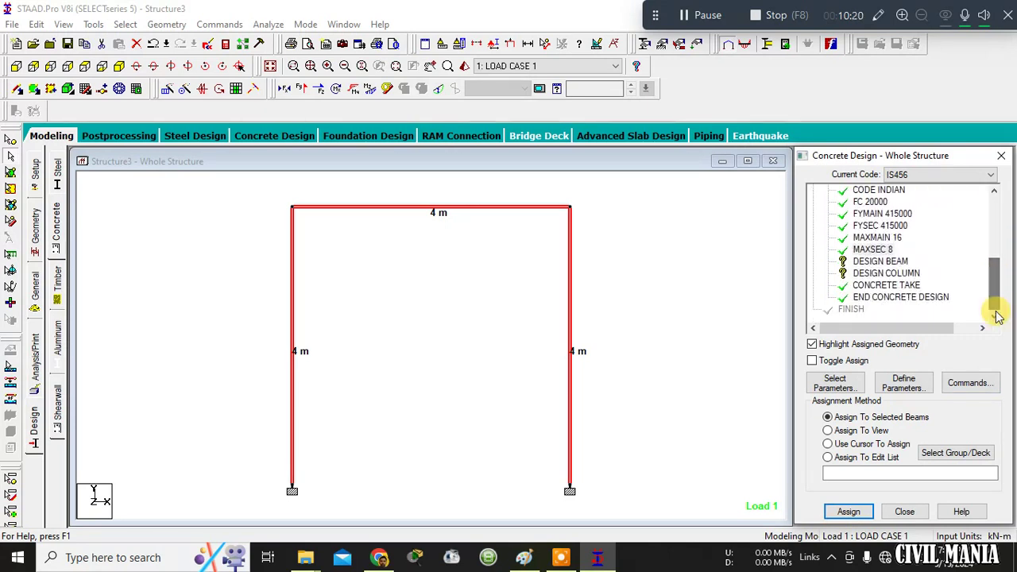
click(888, 265)
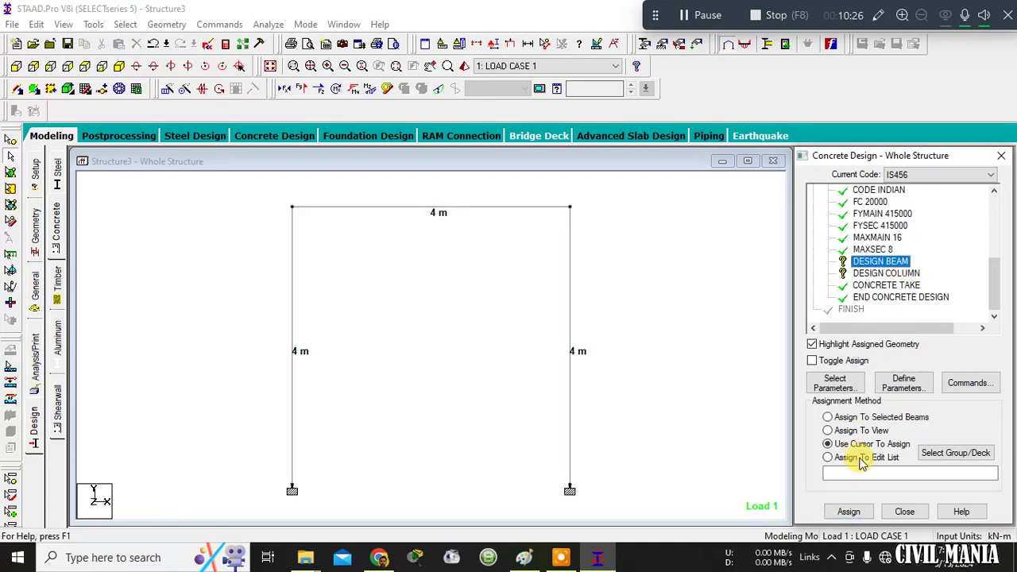
click(831, 431)
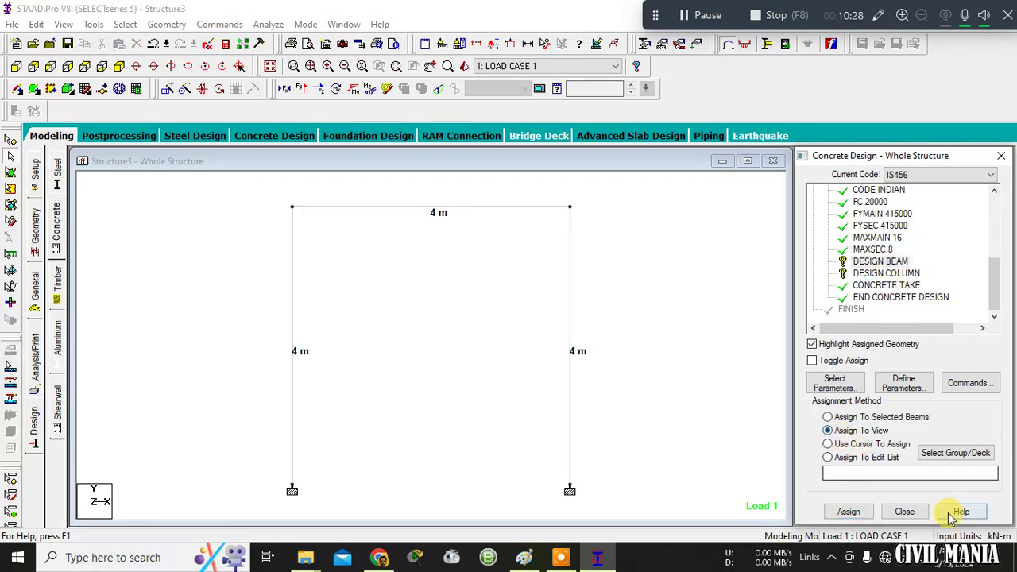
click(895, 261)
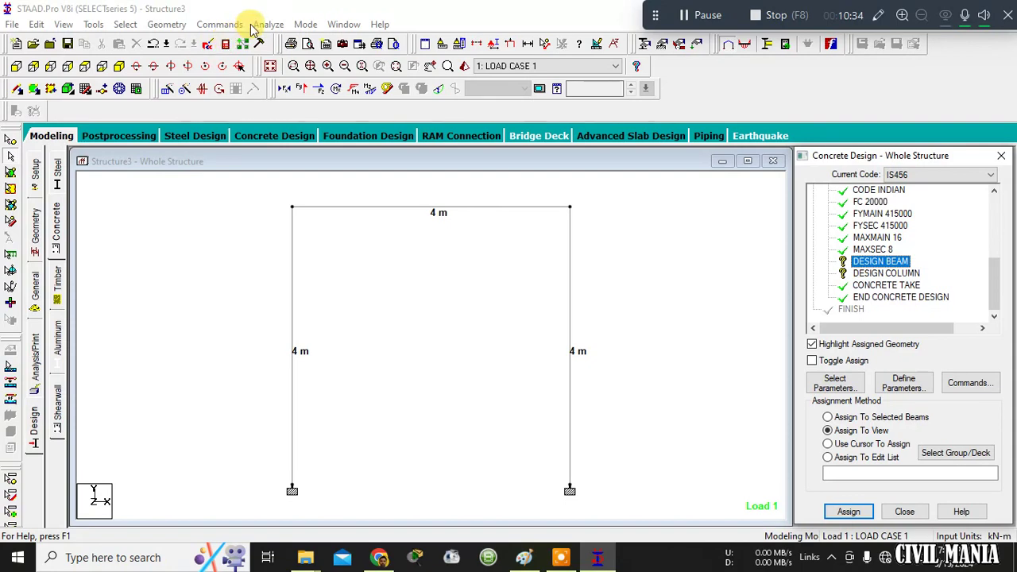
click(126, 24)
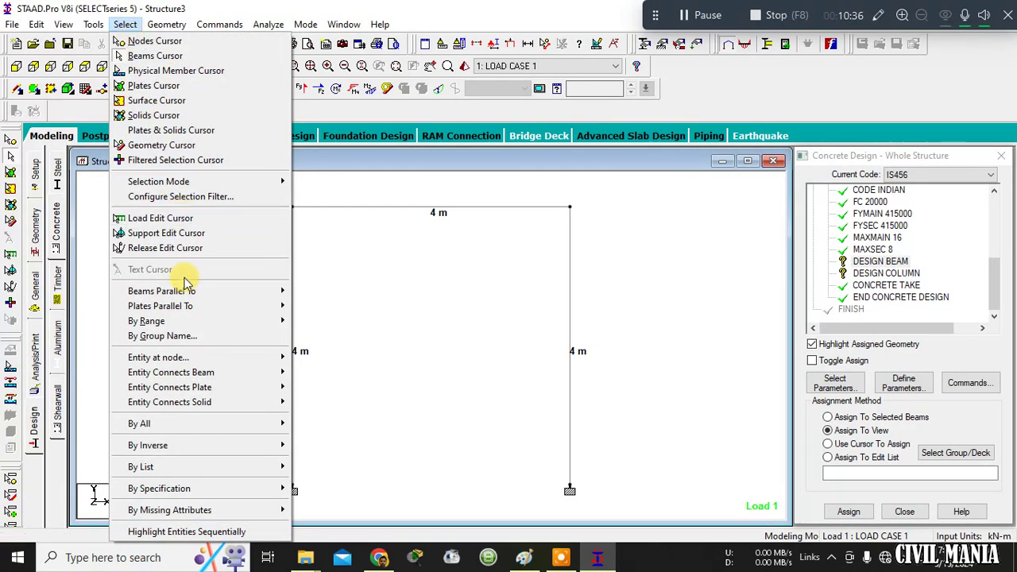
mouse_move(189, 294)
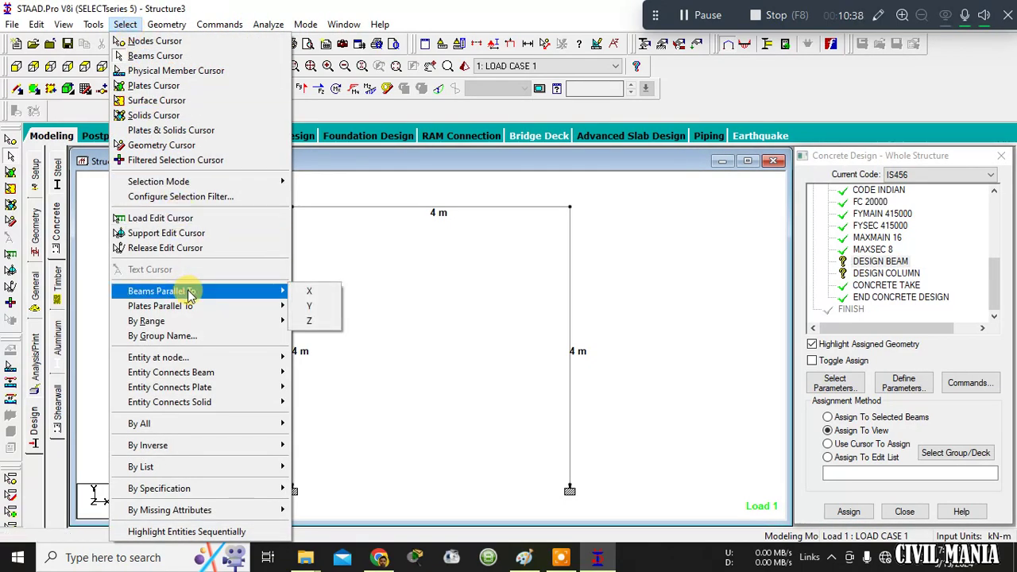
click(689, 291)
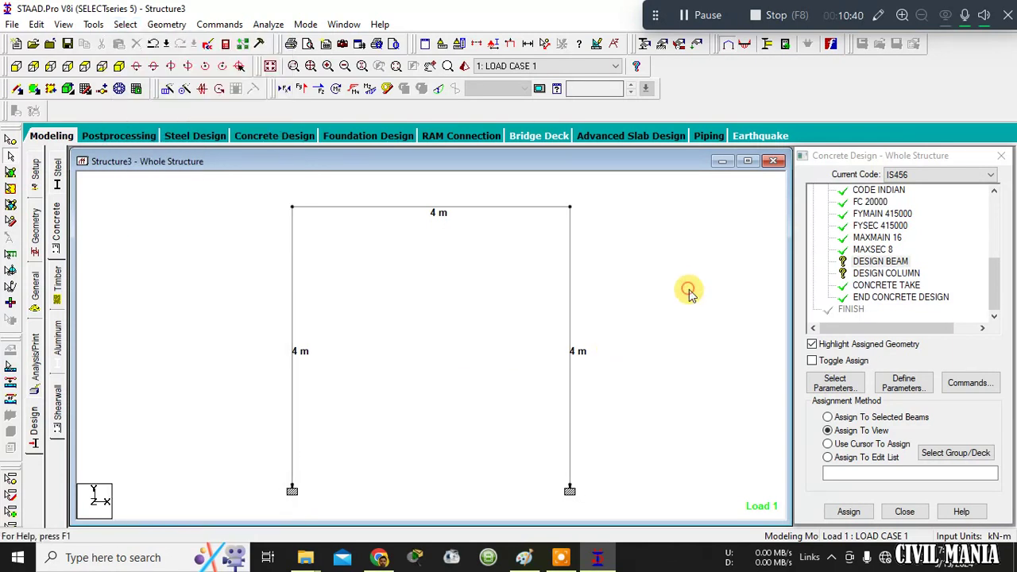
- Assign the DESIGN BEAM command to selected beams, selecting the member parallel to X, and confirm the assignment
click(878, 261)
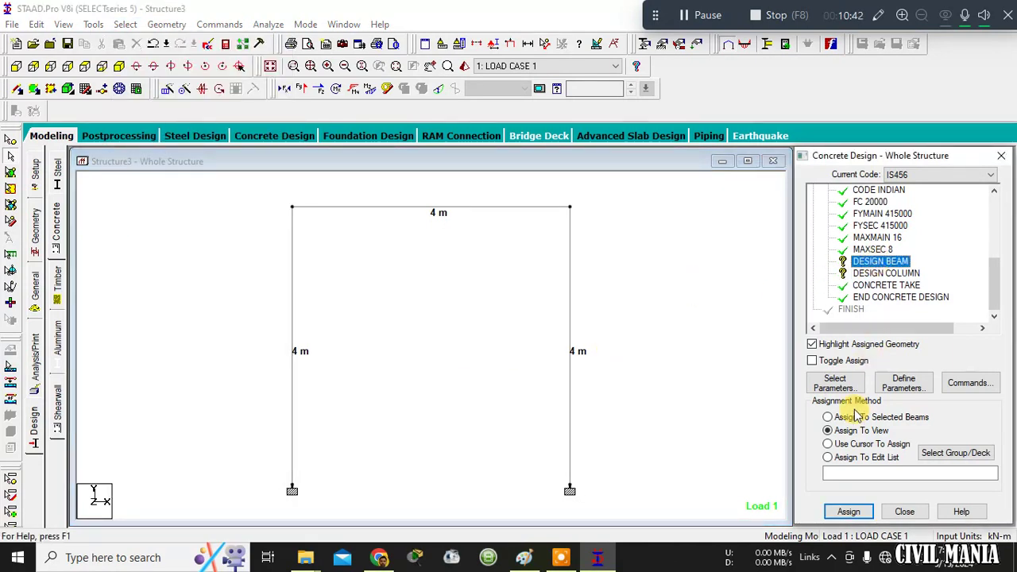
click(828, 418)
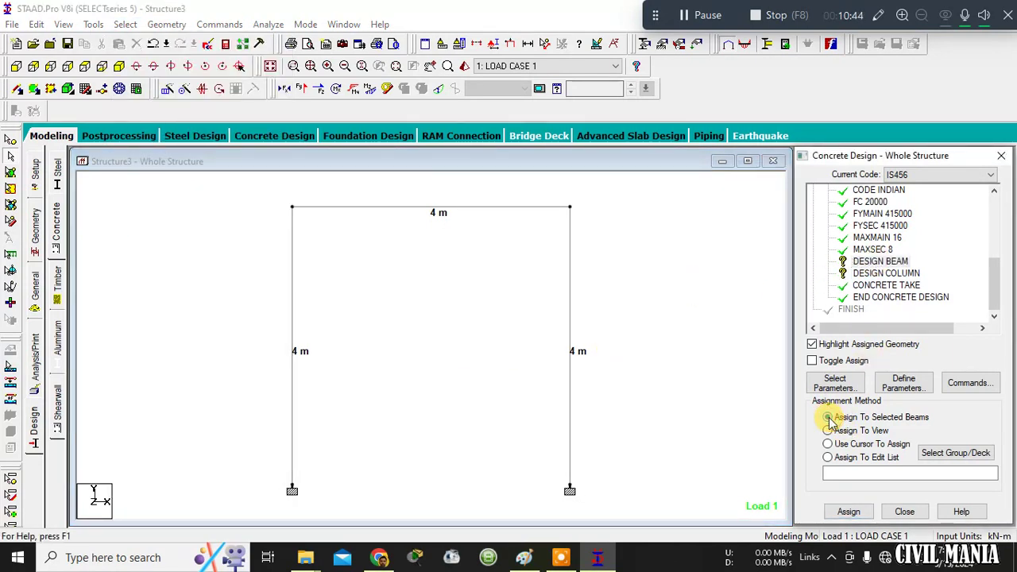
click(125, 24)
mouse_move(182, 290)
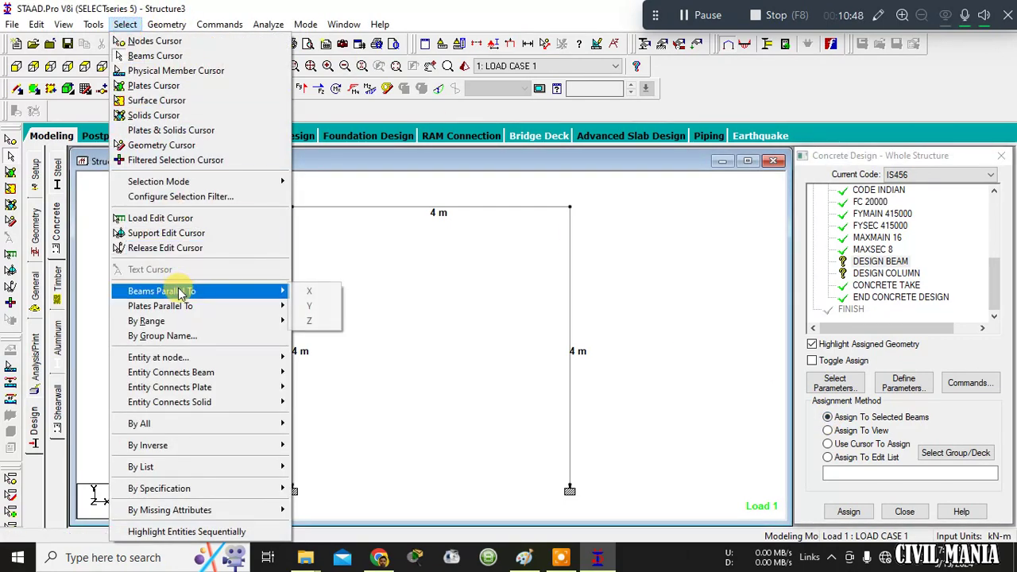
click(306, 294)
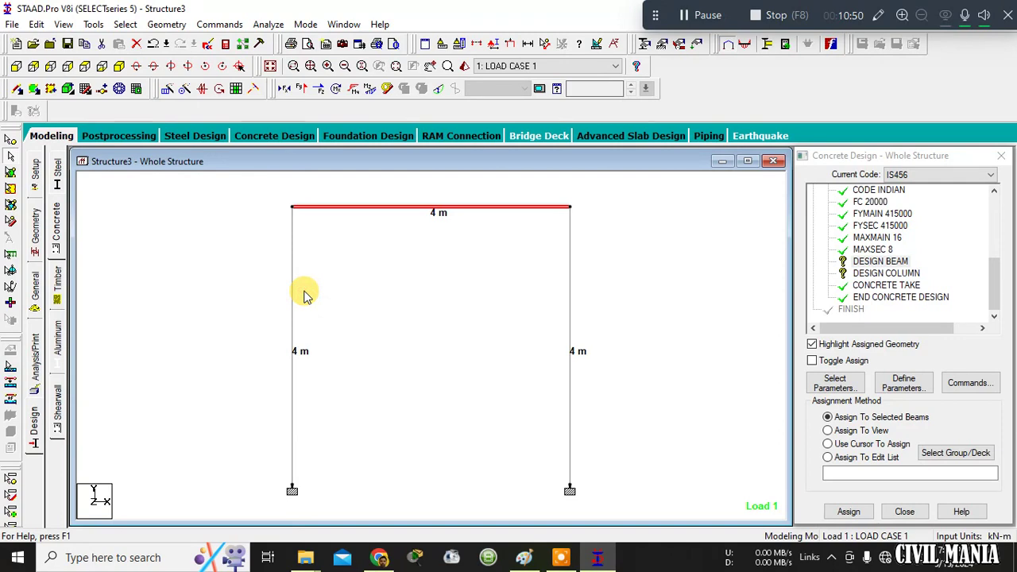
click(849, 512)
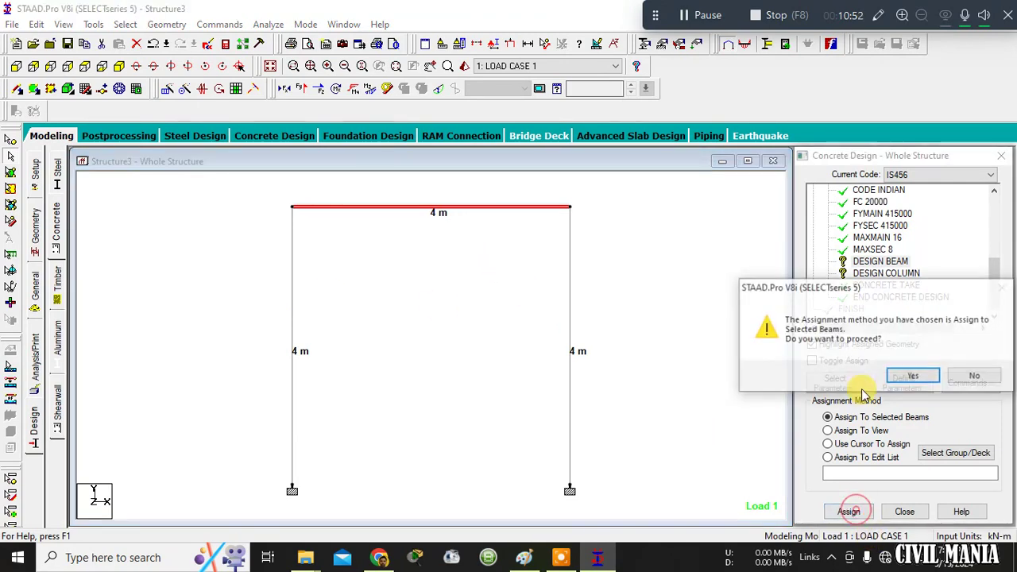
click(905, 377)
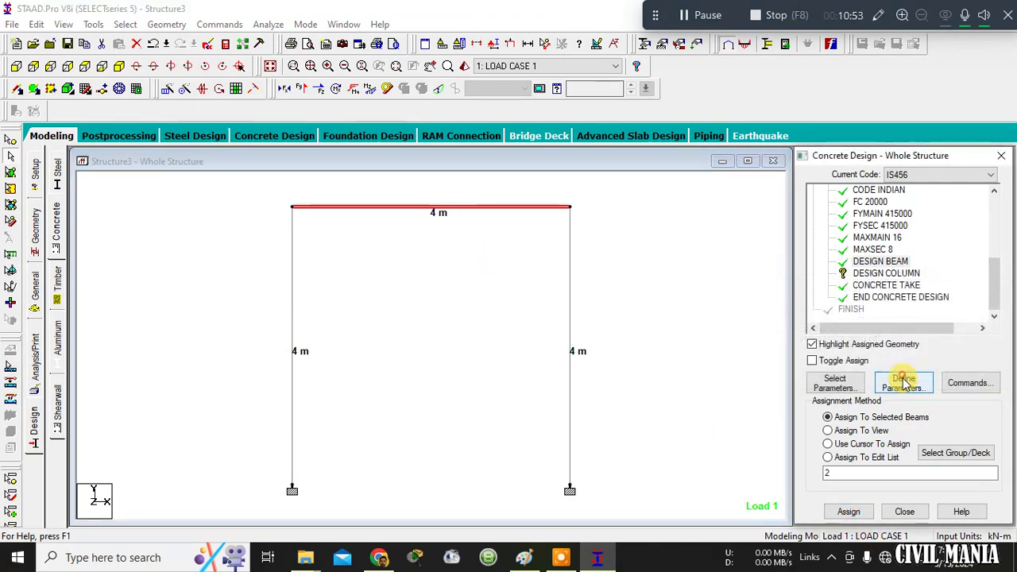
click(896, 273)
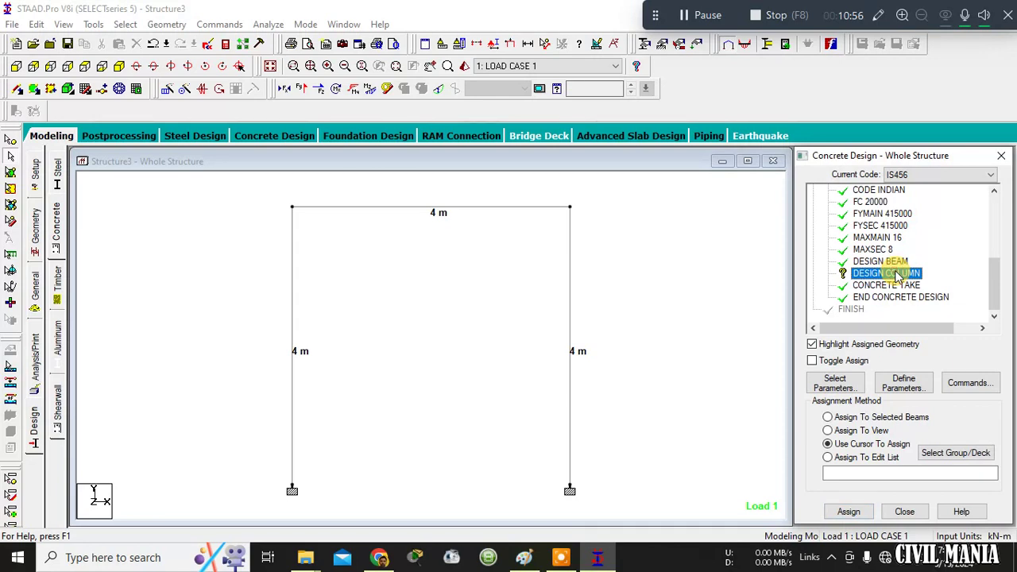
click(867, 419)
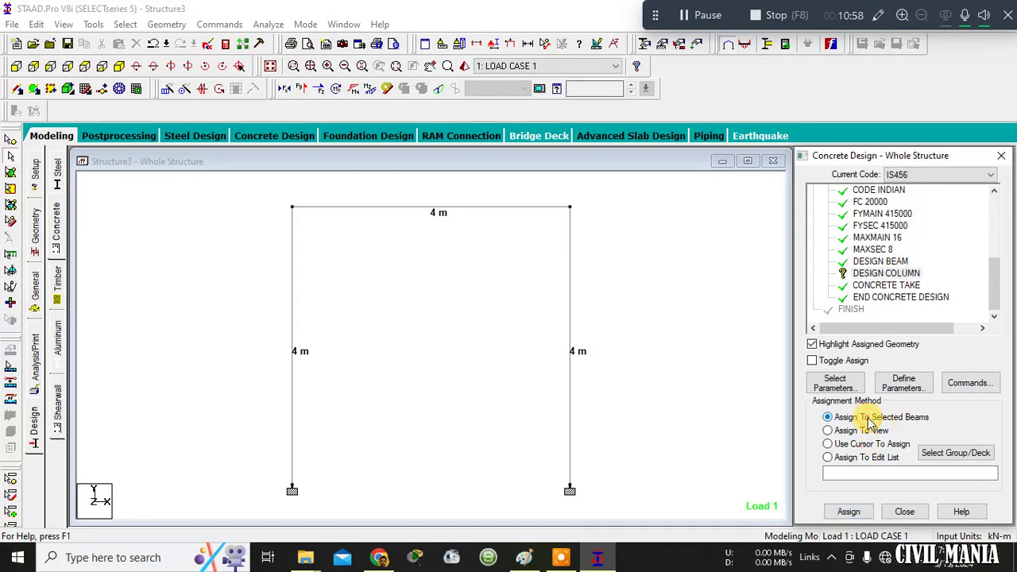
click(829, 445)
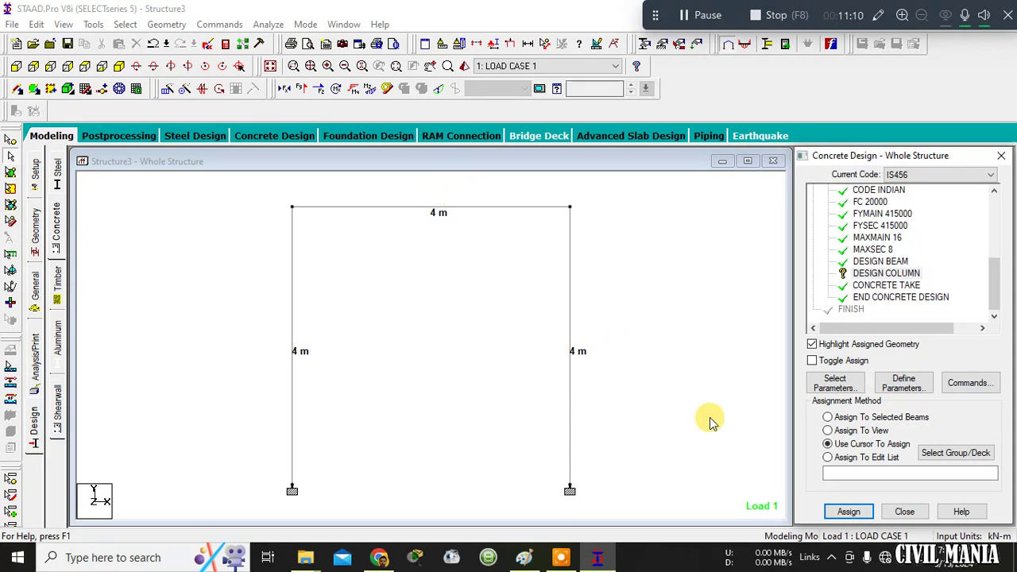
click(846, 418)
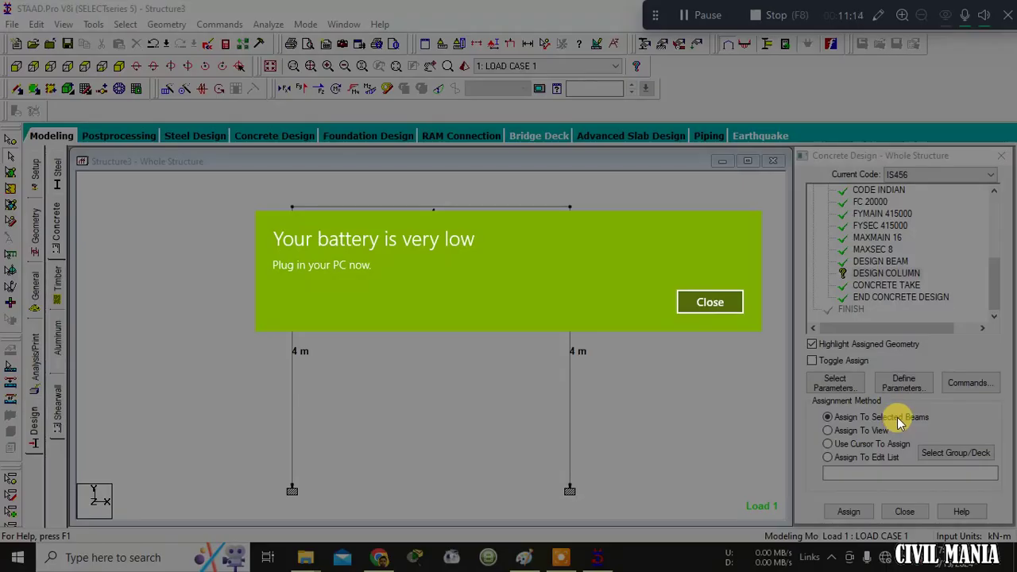
click(723, 302)
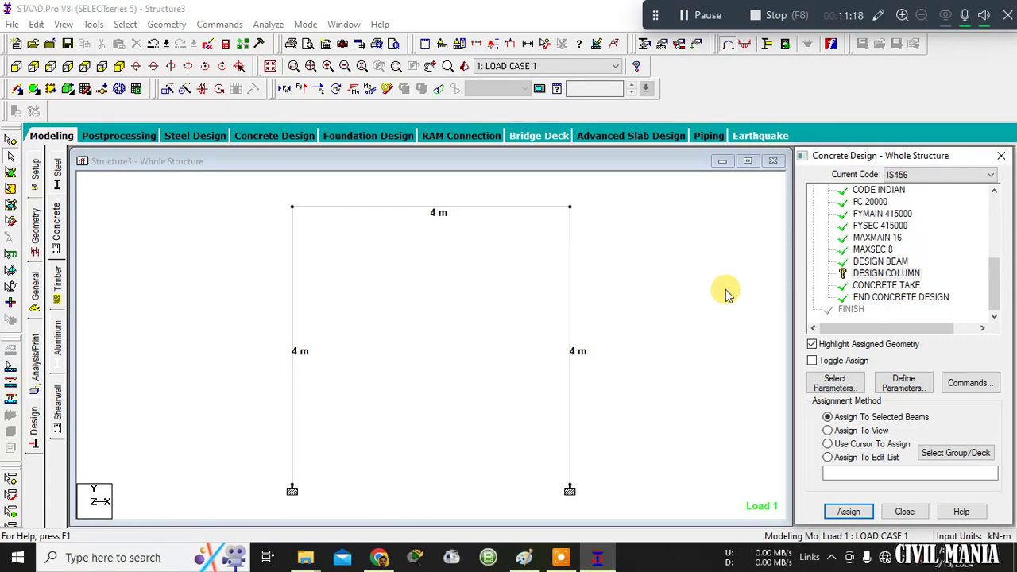
click(125, 24)
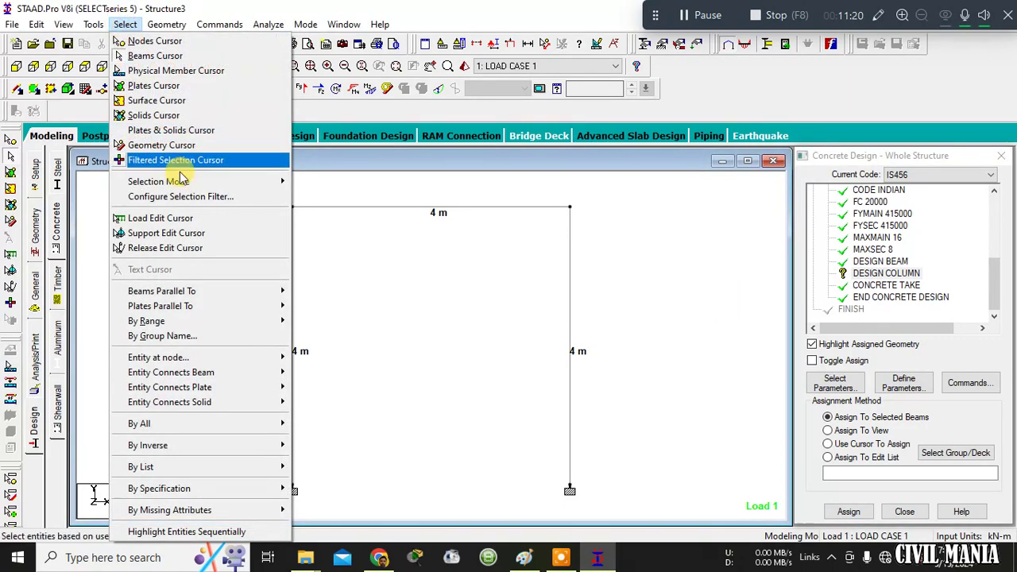
mouse_move(188, 294)
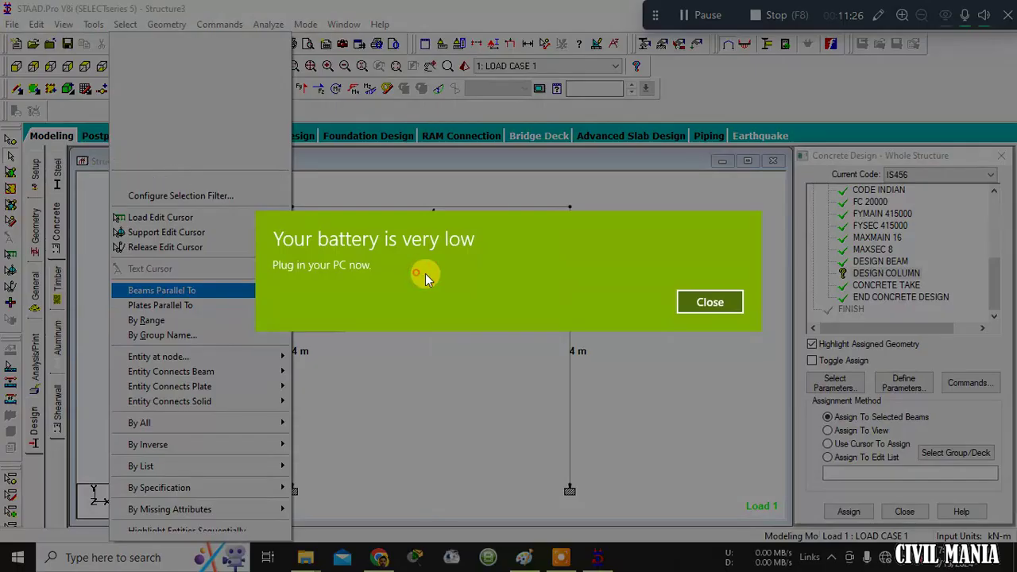
click(698, 294)
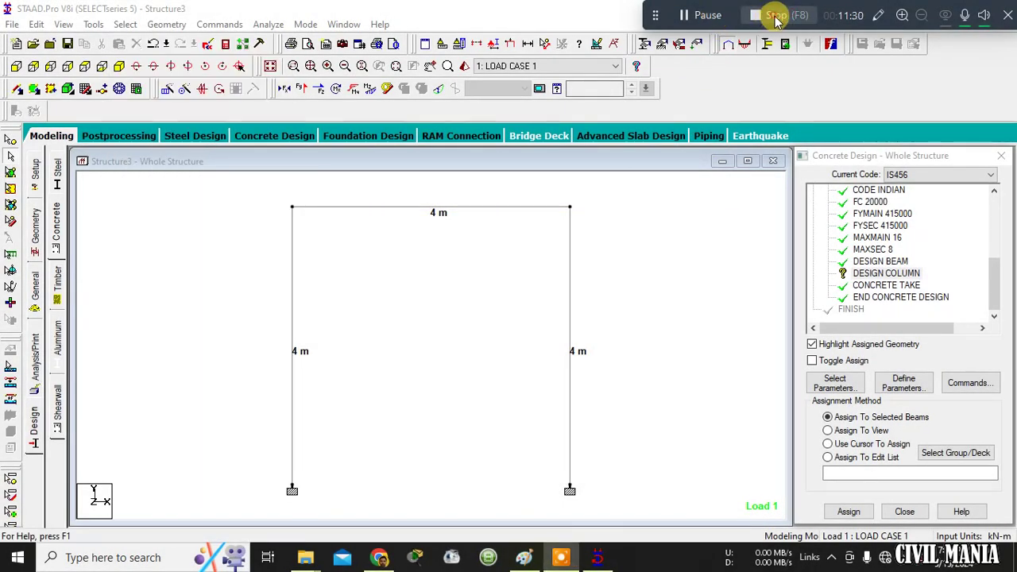
click(775, 16)
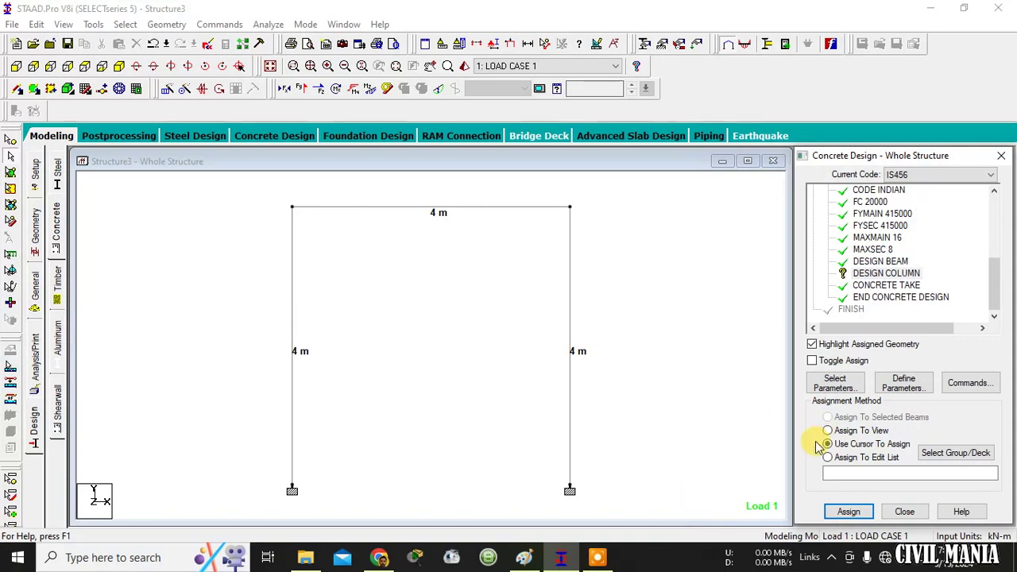
click(886, 273)
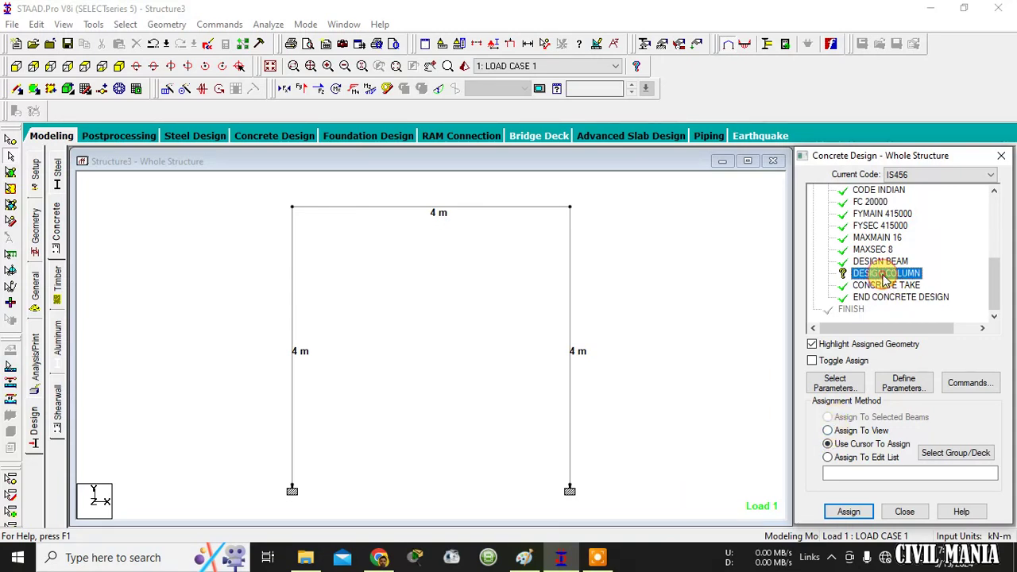
click(829, 430)
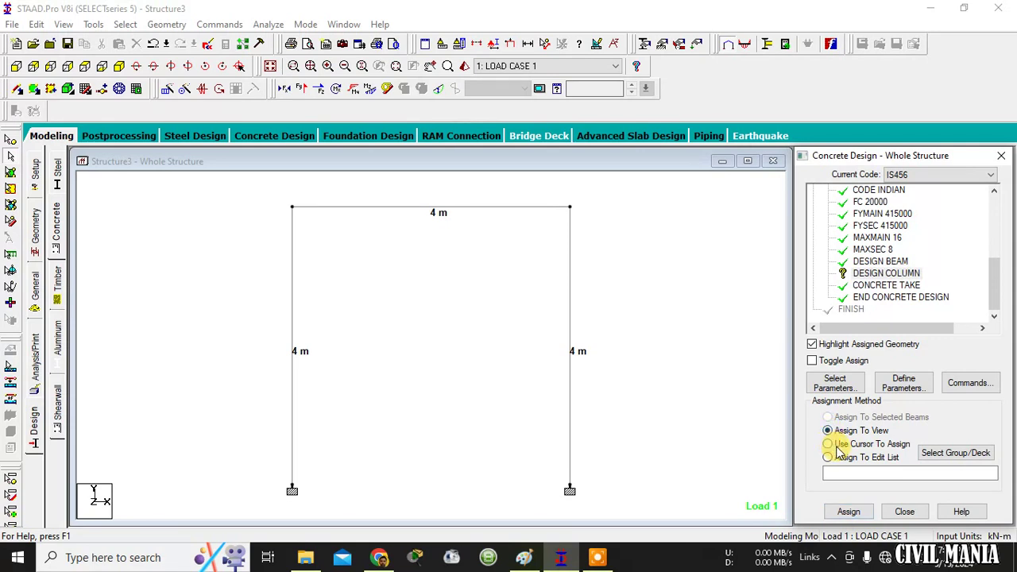
click(835, 444)
click(847, 511)
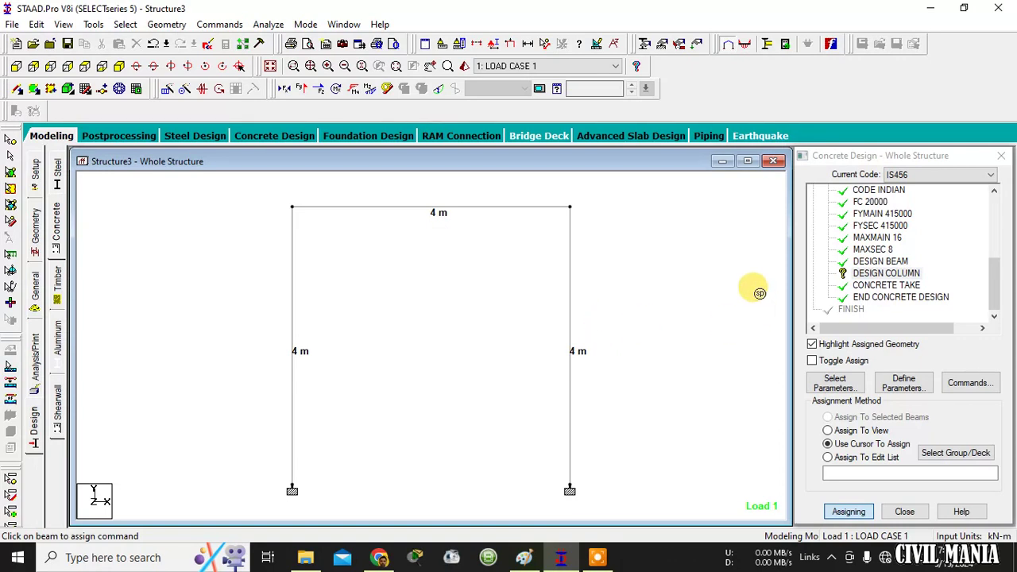
key(Escape)
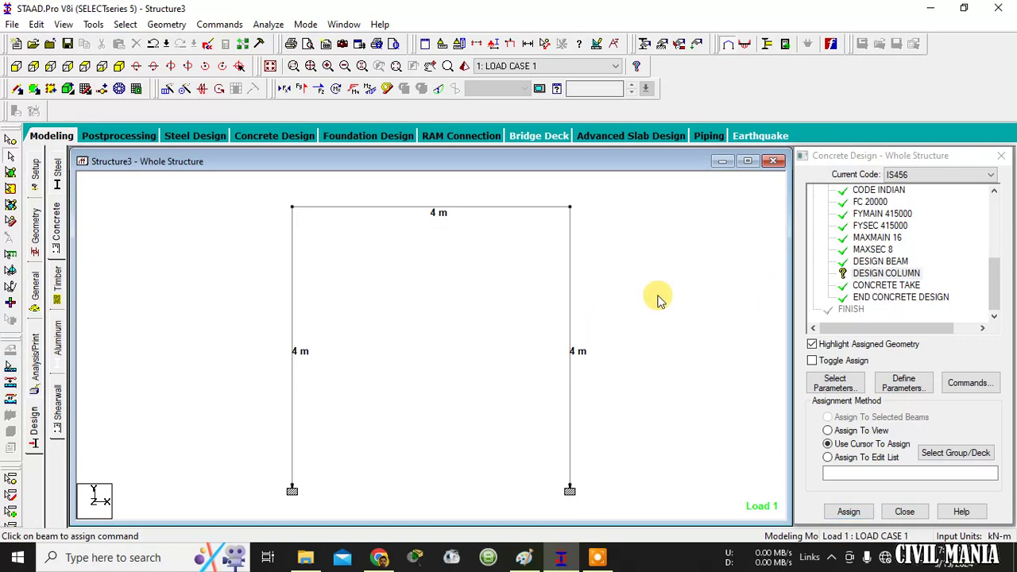
click(124, 24)
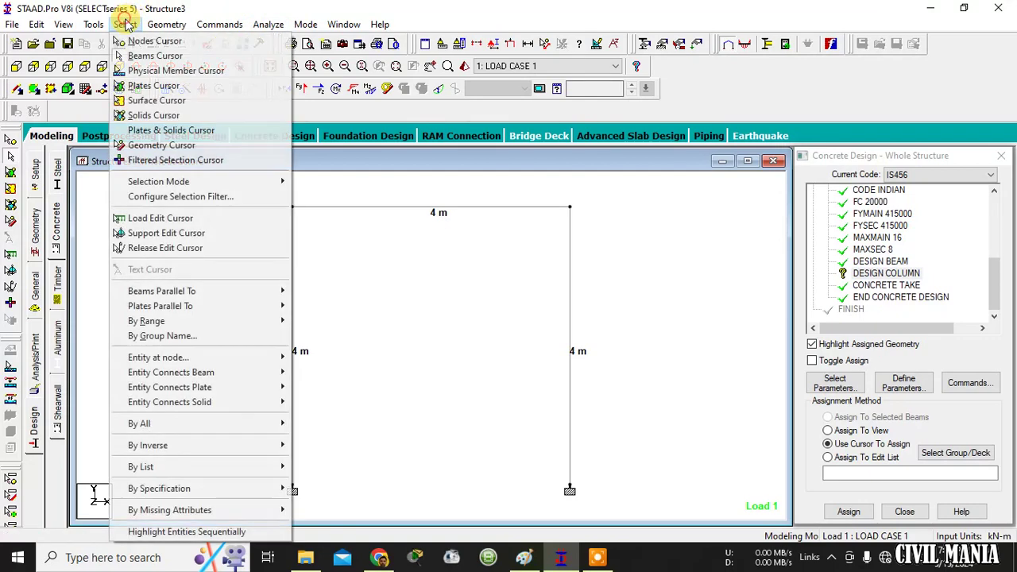
click(715, 279)
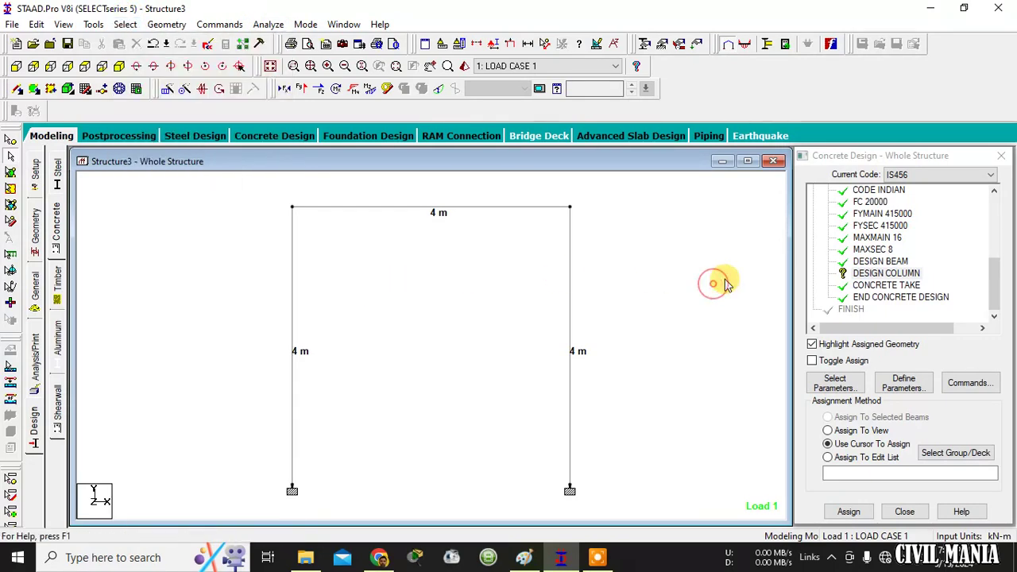
- Assign the DESIGN COLUMN command to selected beams, selecting the members parallel to Y, and confirm the assignment
click(884, 287)
click(883, 274)
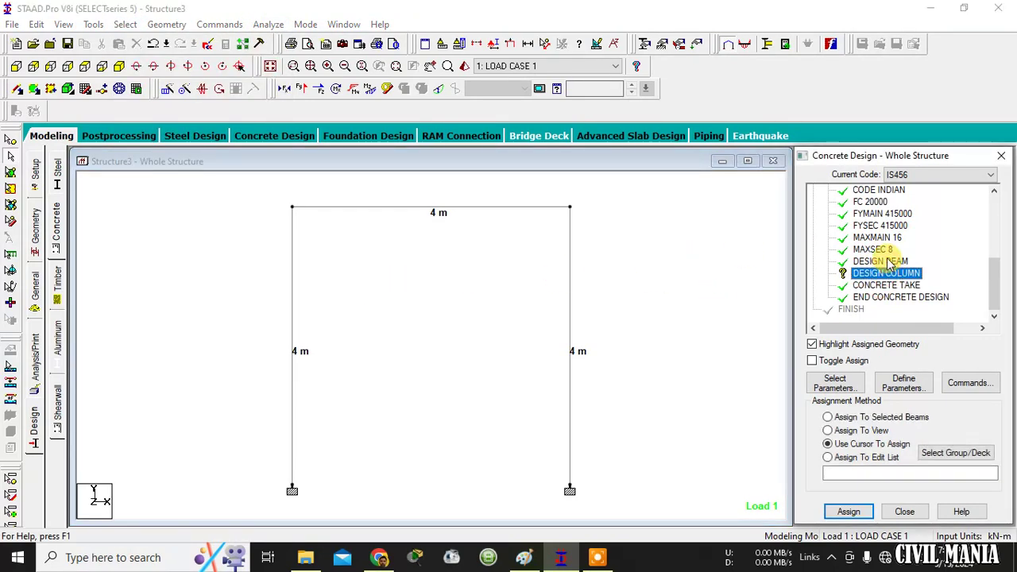
click(882, 422)
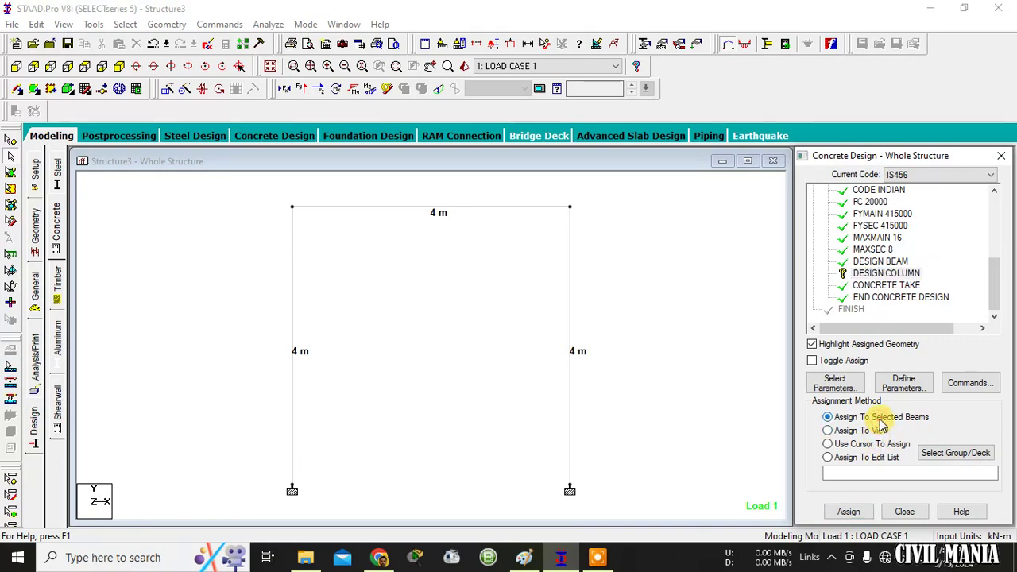
click(124, 24)
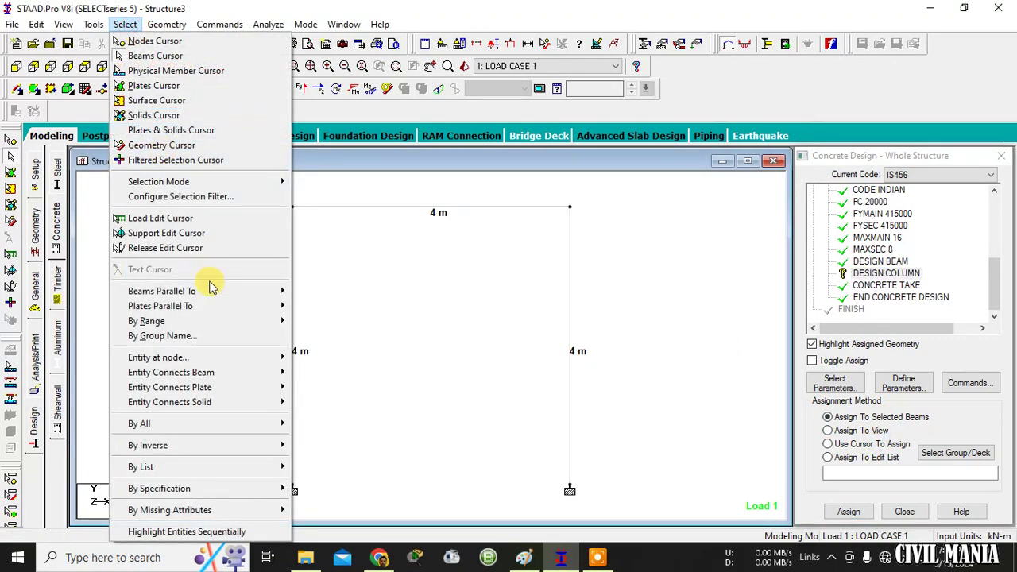
mouse_move(220, 290)
click(314, 306)
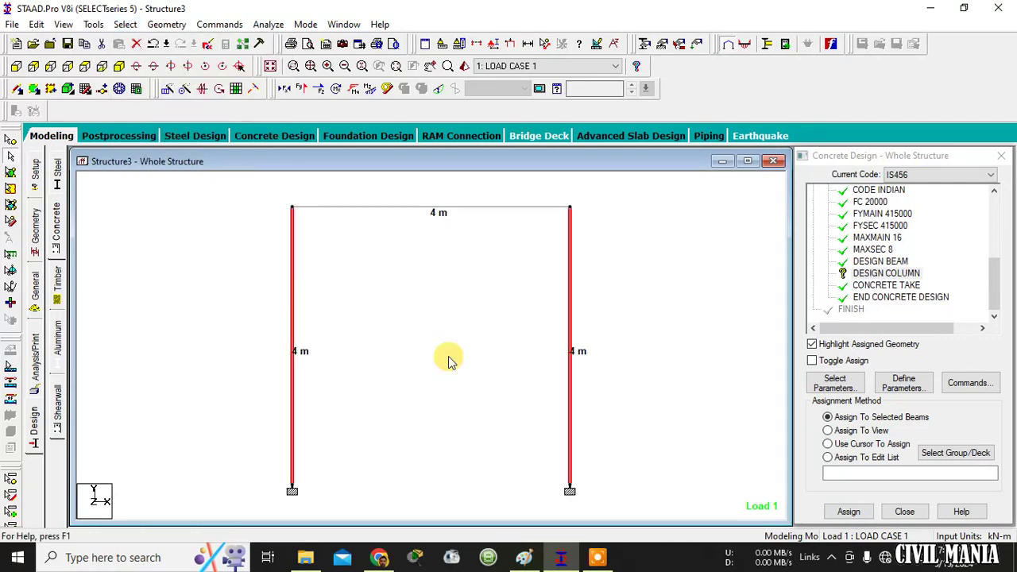
click(871, 513)
click(905, 372)
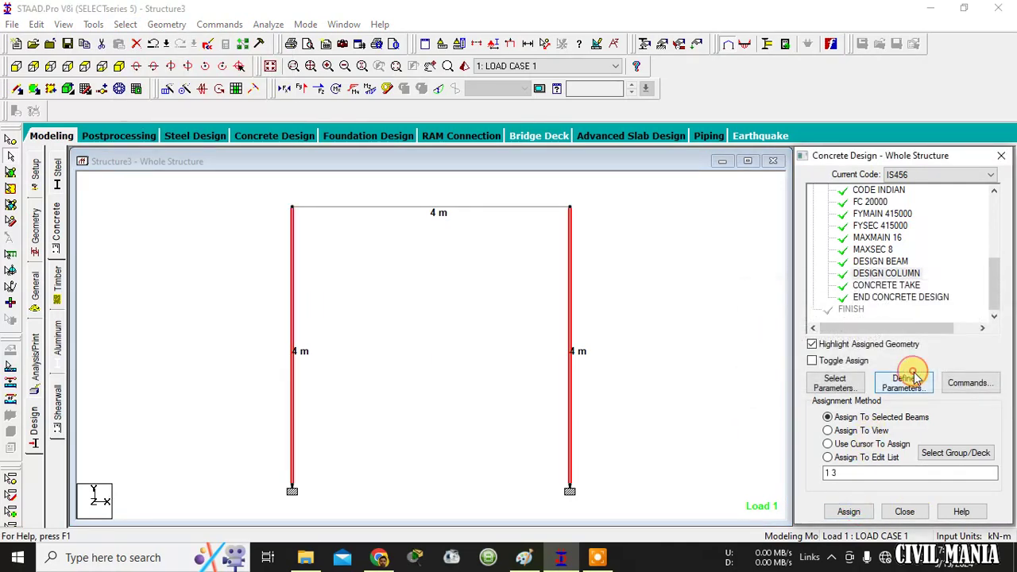
click(685, 341)
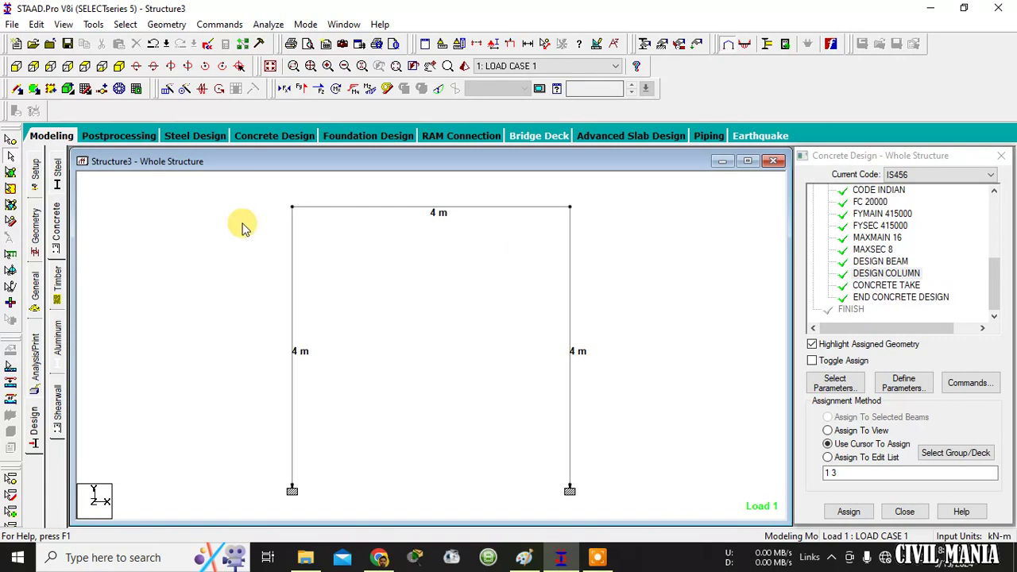
- Add another Perform Analysis command with the No Print option after the concrete design block and finish adding commands
click(36, 375)
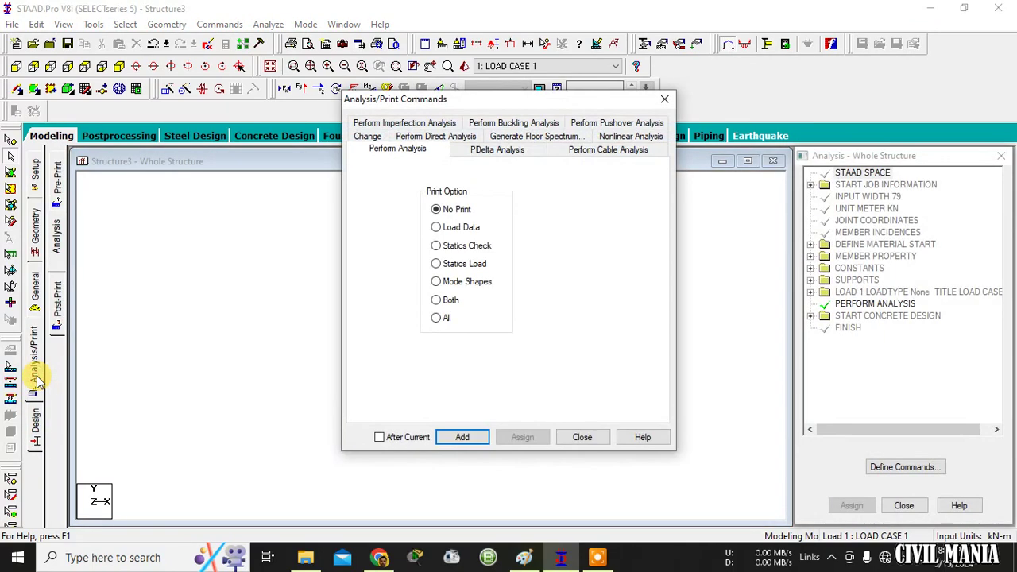
click(469, 438)
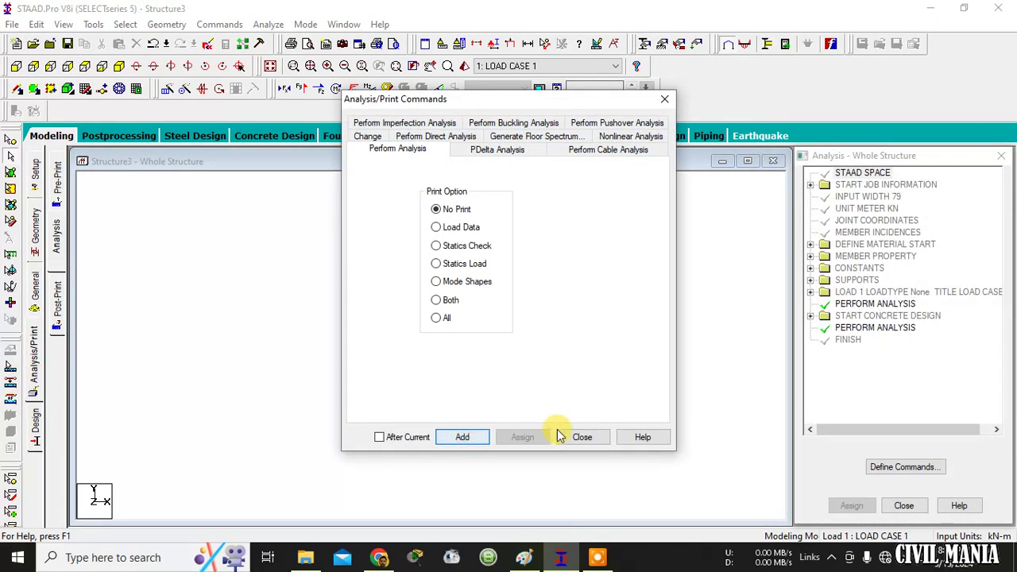
click(582, 437)
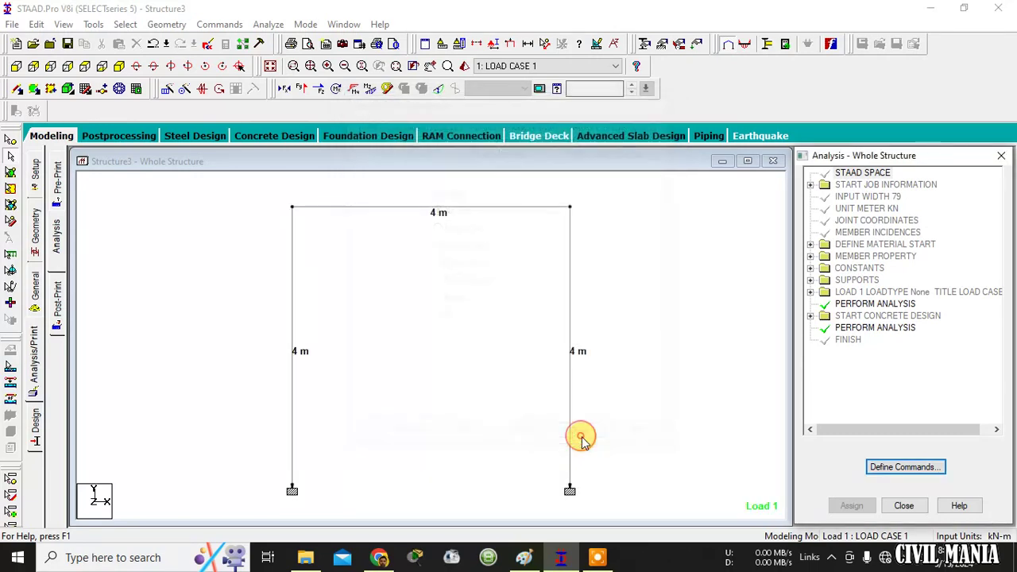
- Save the modified structure, run the analysis and design, and open the output file
click(266, 23)
click(279, 37)
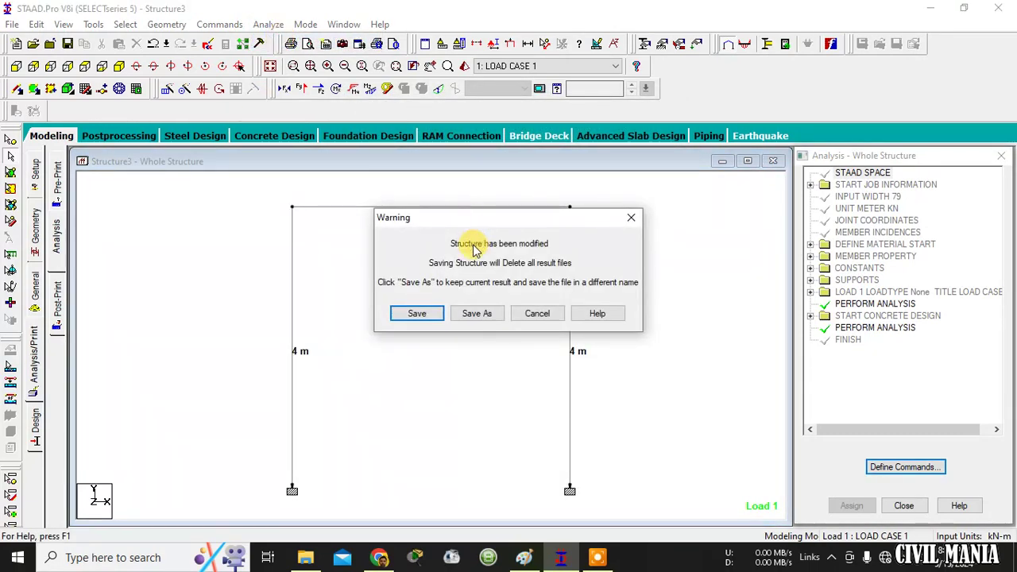
click(420, 311)
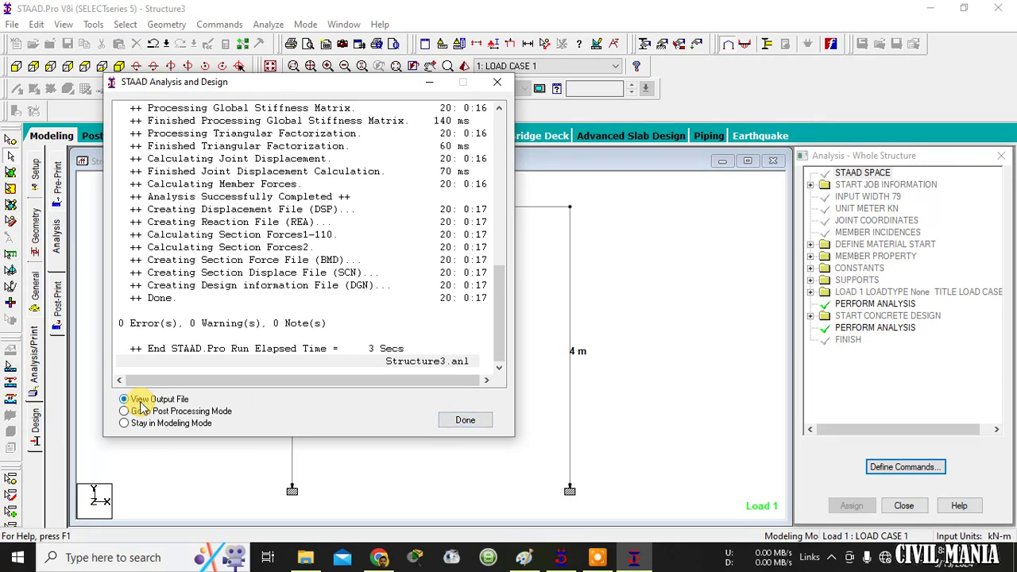
click(464, 420)
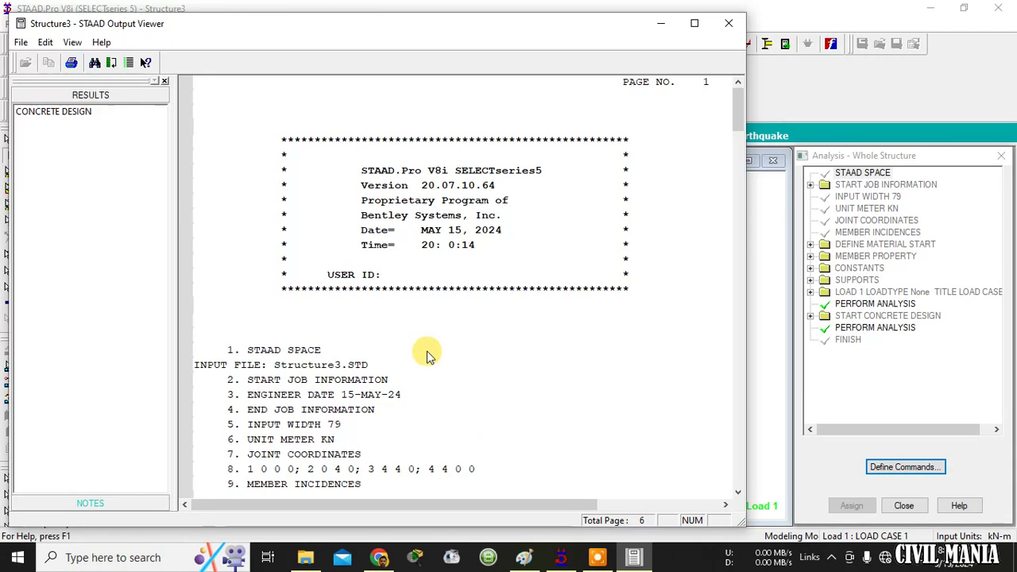
- Examine the beam's concrete design results, including required and provided reinforcement and the shear design
click(44, 116)
scroll(375, 386, down, 3)
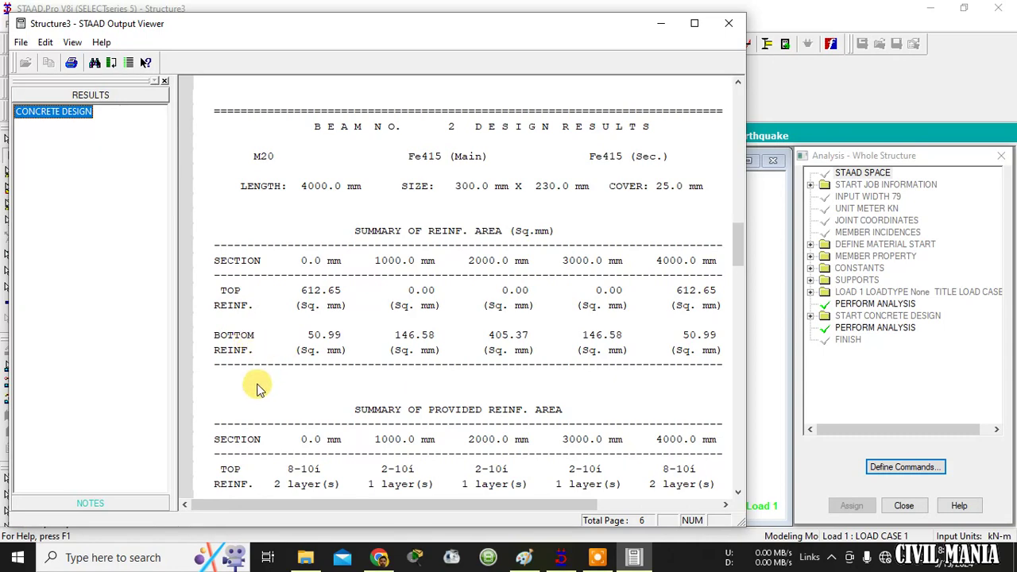
scroll(256, 387, down, 2)
scroll(475, 335, up, 1)
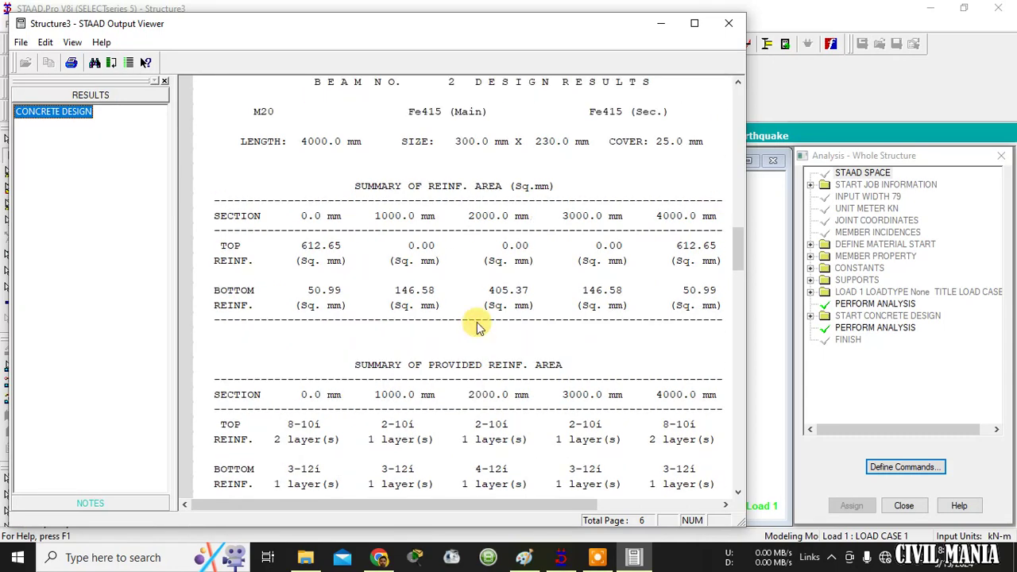
scroll(499, 203, down, 2)
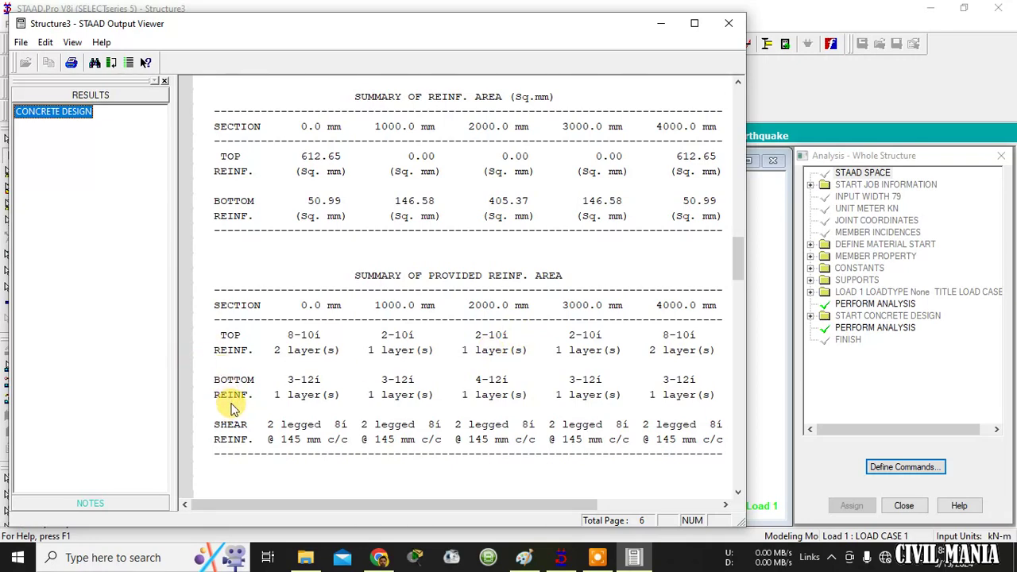
scroll(254, 429, down, 5)
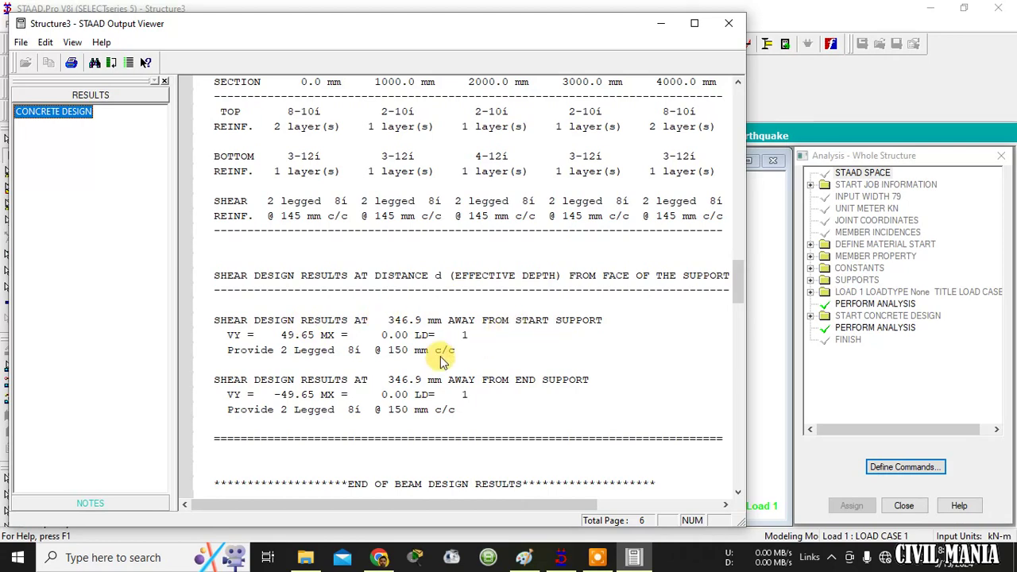
- Review the column design results and the concrete take-off with concrete volume and bar weights
scroll(310, 393, down, 7)
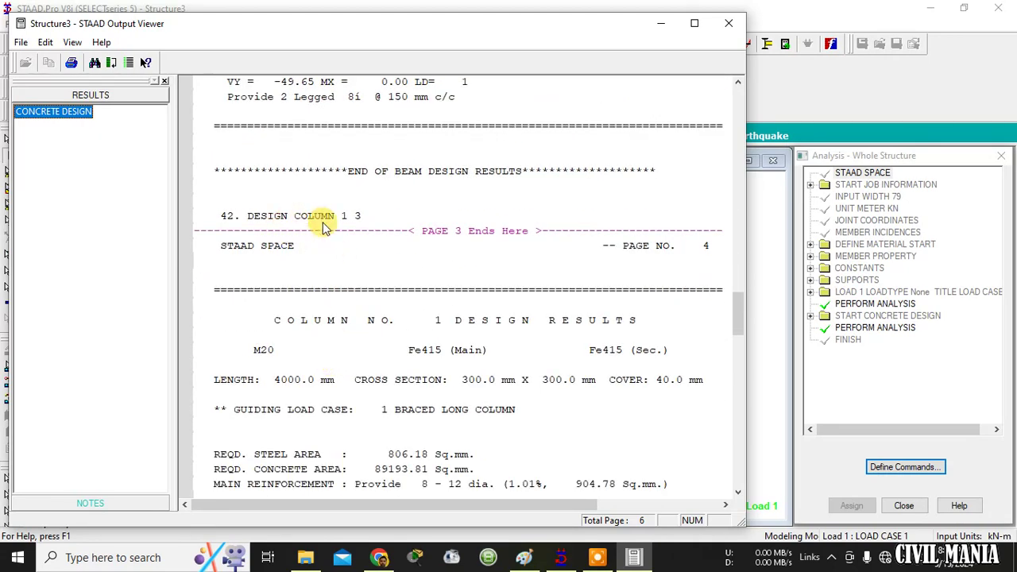
scroll(274, 261, down, 5)
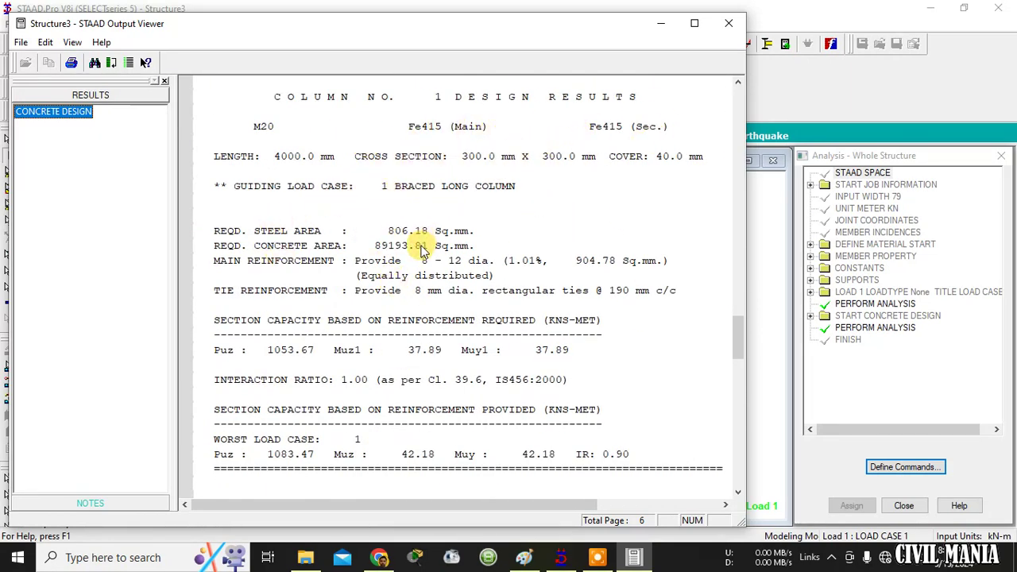
scroll(415, 378, down, 5)
scroll(357, 298, down, 20)
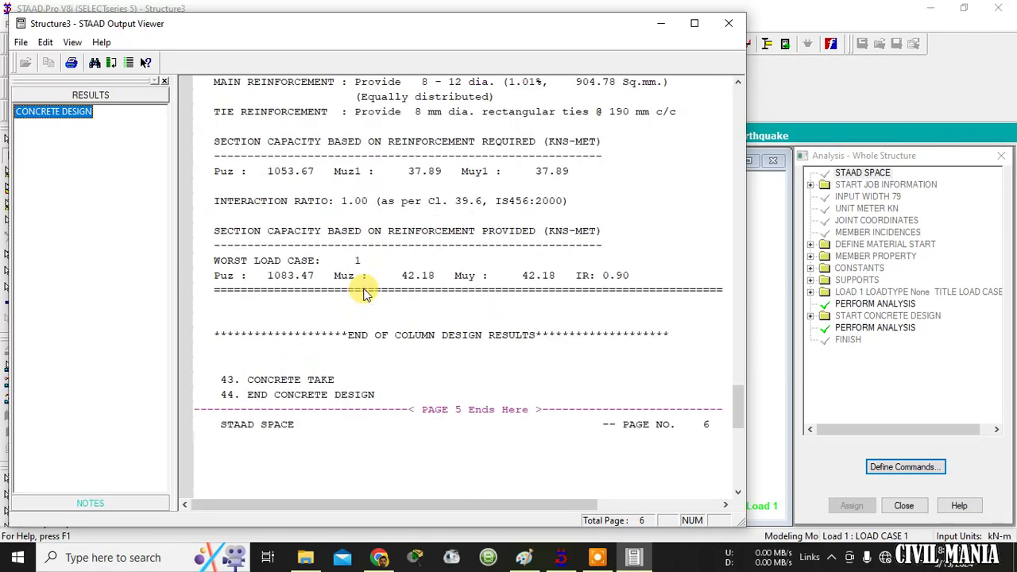
scroll(370, 278, up, 5)
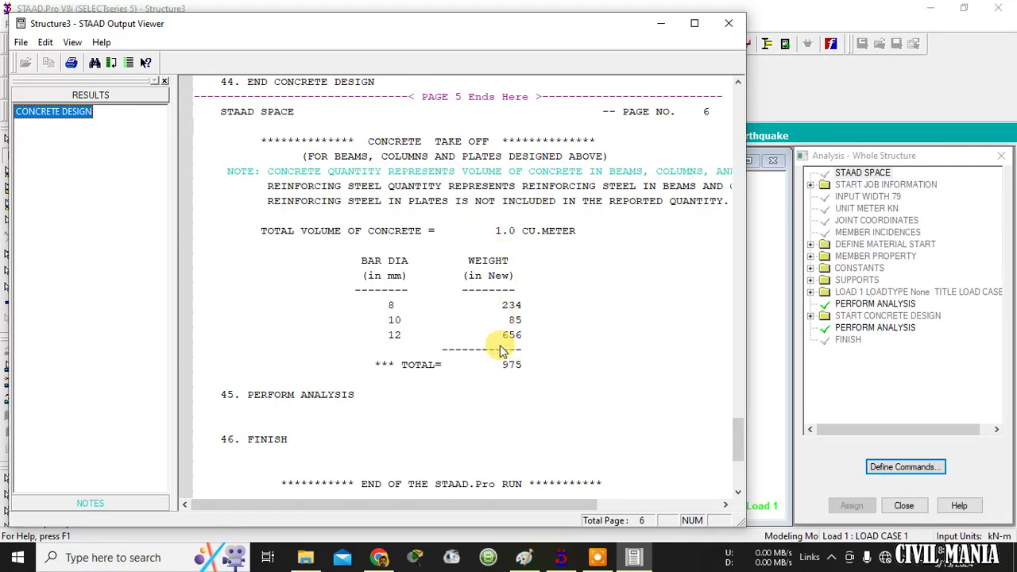
- Look back through the output file from the concrete take-off to the beam design results, and close the output viewer
scroll(500, 350, up, 2)
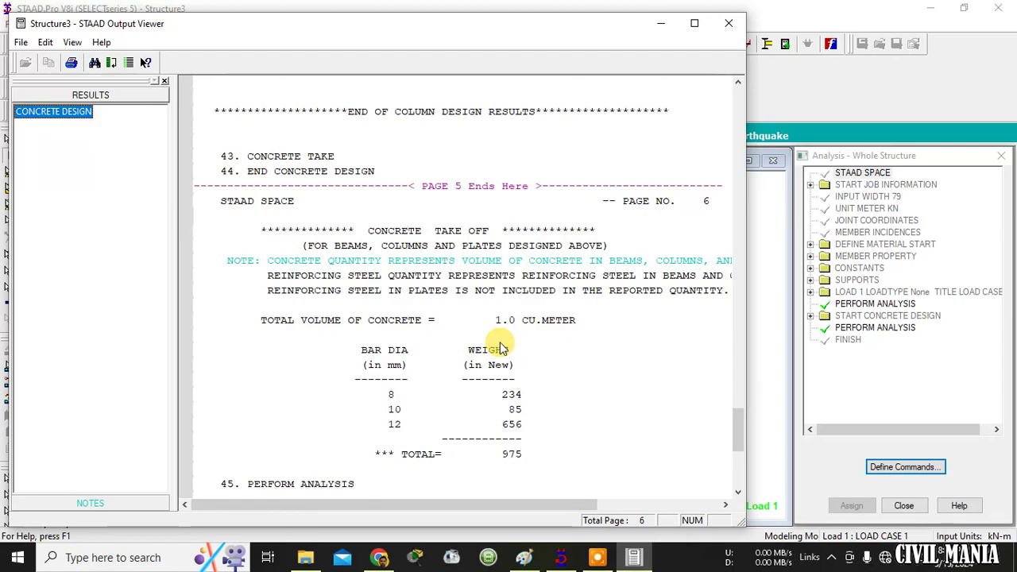
scroll(500, 348, up, 15)
scroll(501, 344, up, 15)
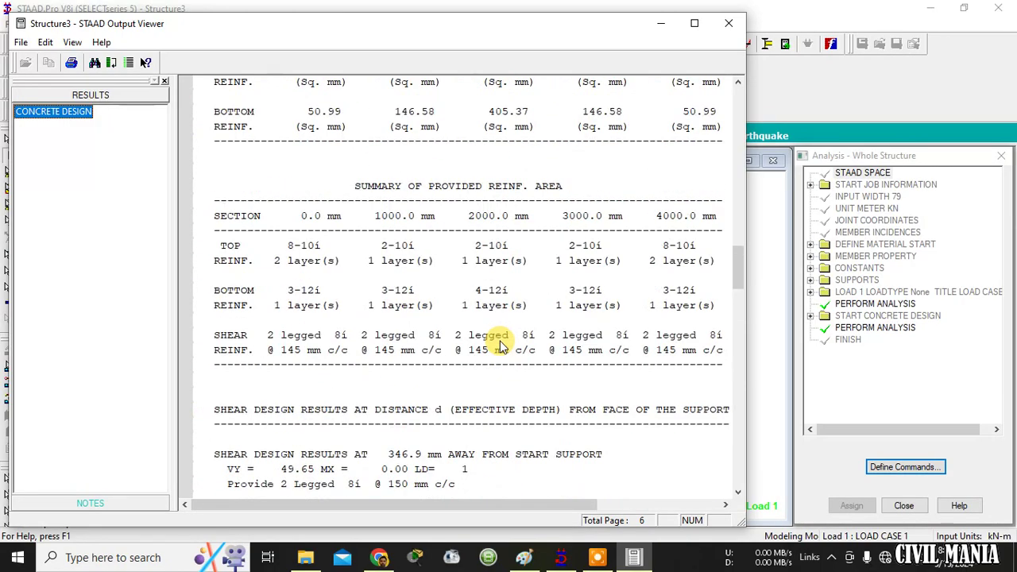
scroll(501, 344, up, 3)
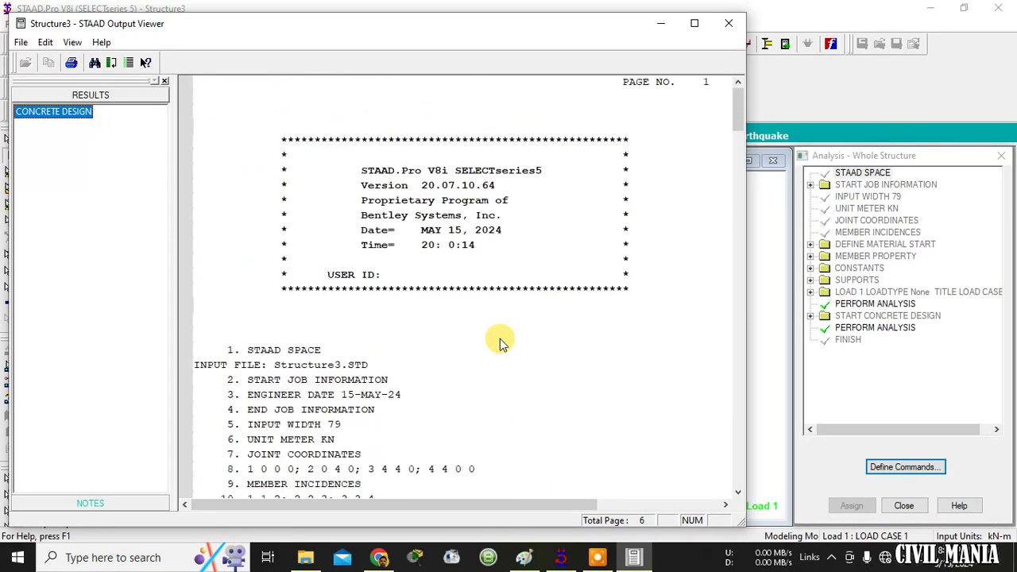
scroll(500, 344, down, 20)
scroll(501, 344, down, 5)
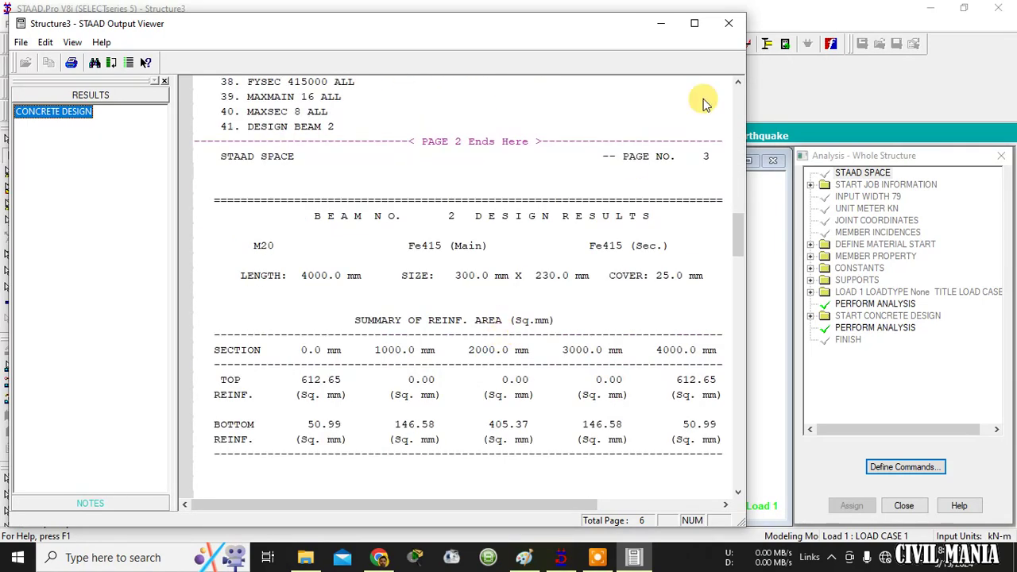
click(728, 23)
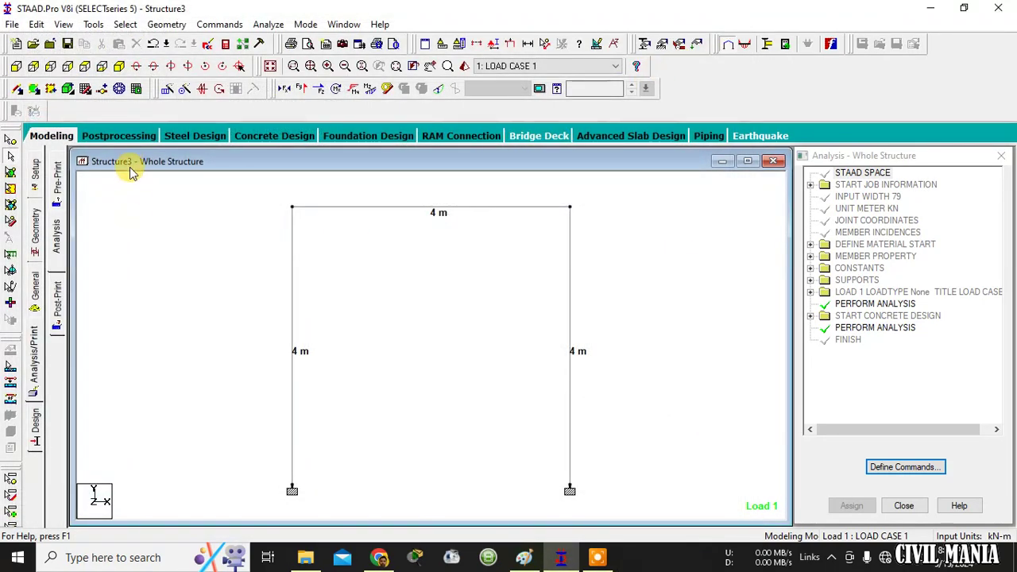
- Switch to Postprocessing mode and display the concrete design details of the horizontal top beam
click(127, 137)
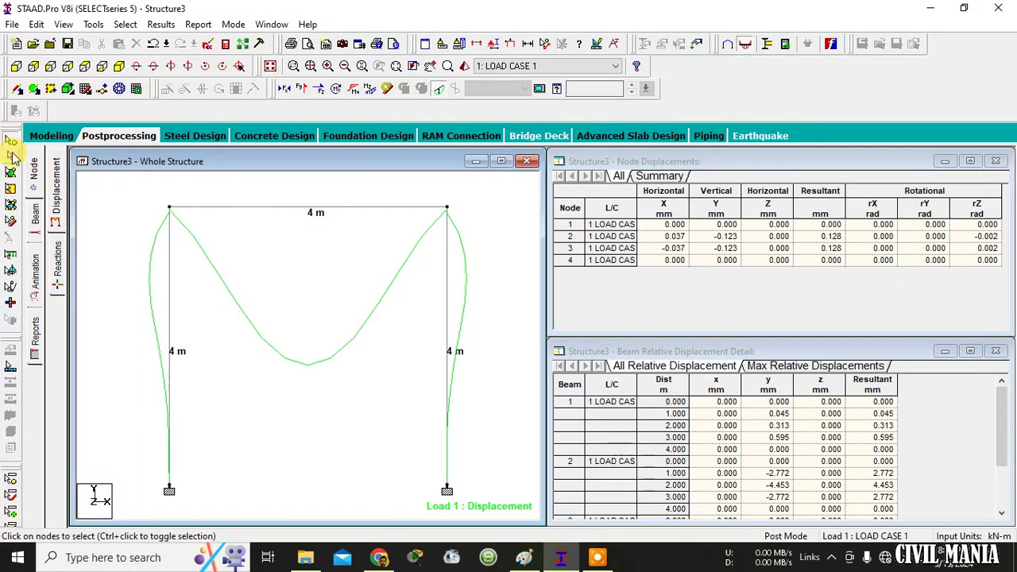
click(268, 209)
double_click(268, 209)
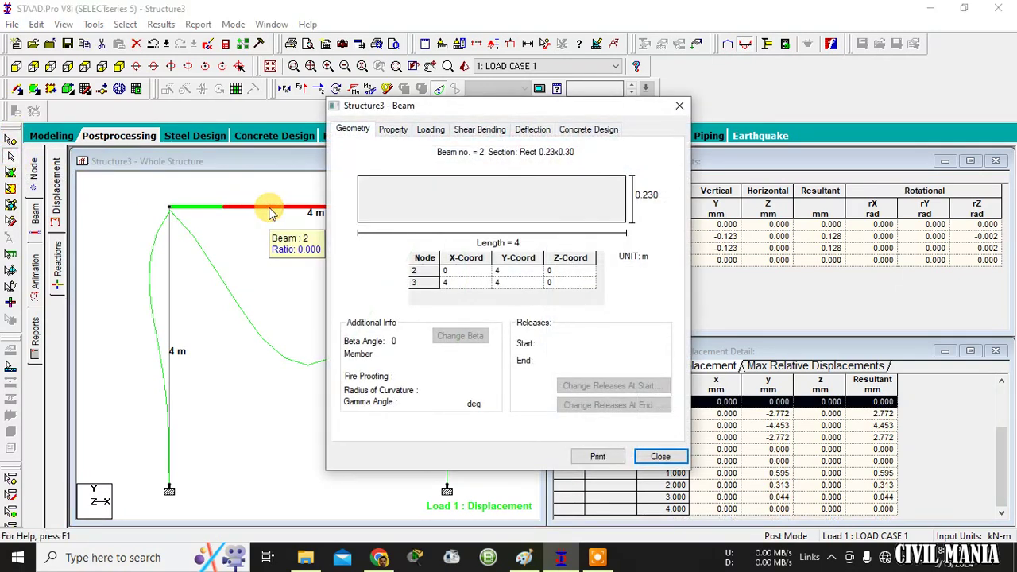
click(577, 131)
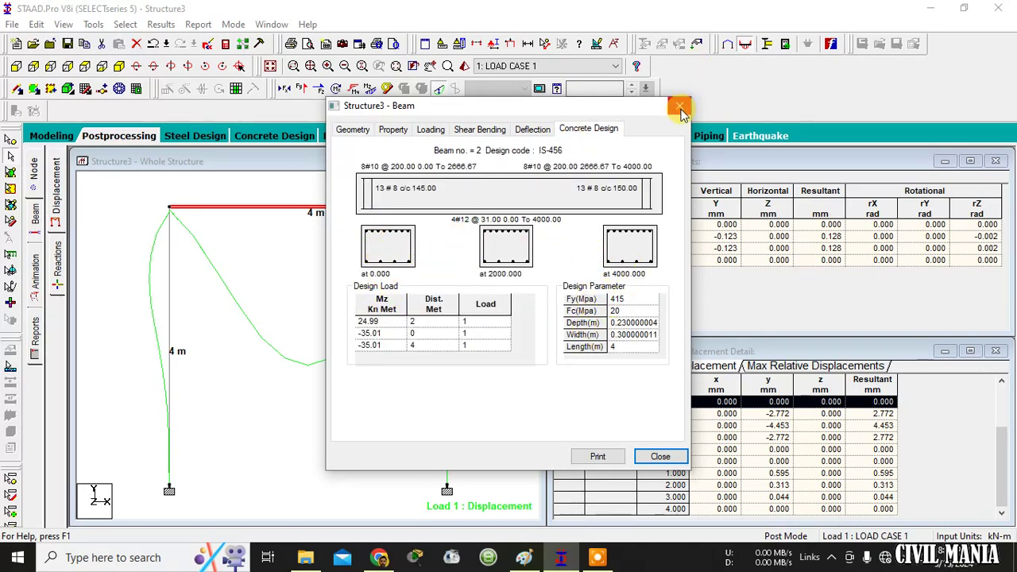
- Print the beam's concrete design sheet with Microsoft Print to PDF, saving it as s in Documents, and close the beam details
click(600, 458)
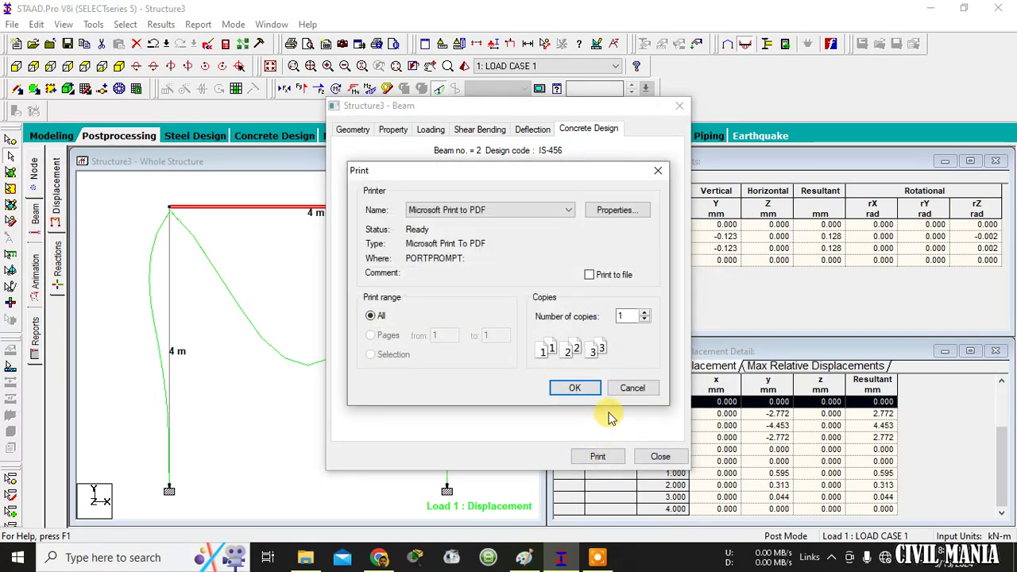
click(554, 210)
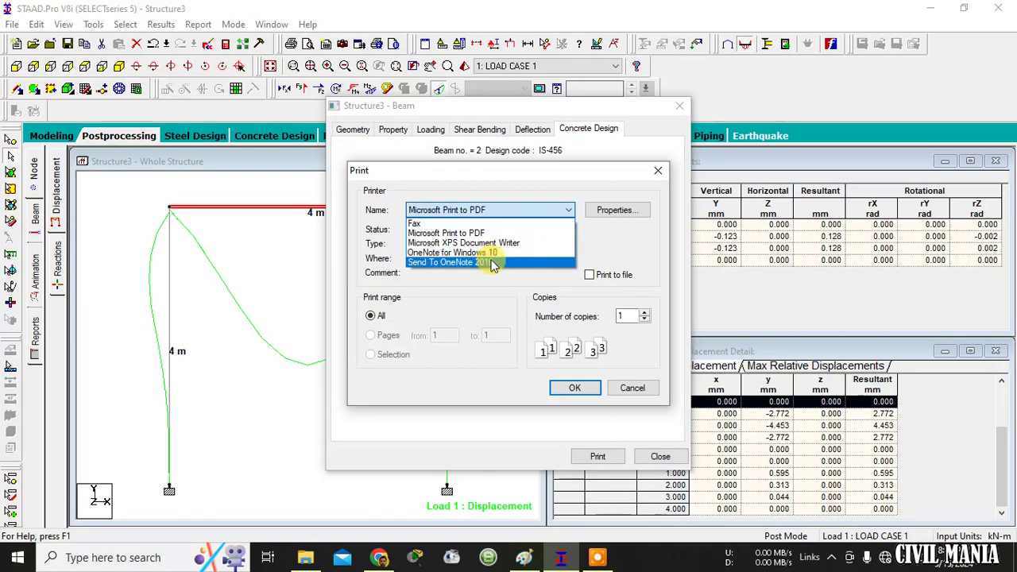
click(489, 233)
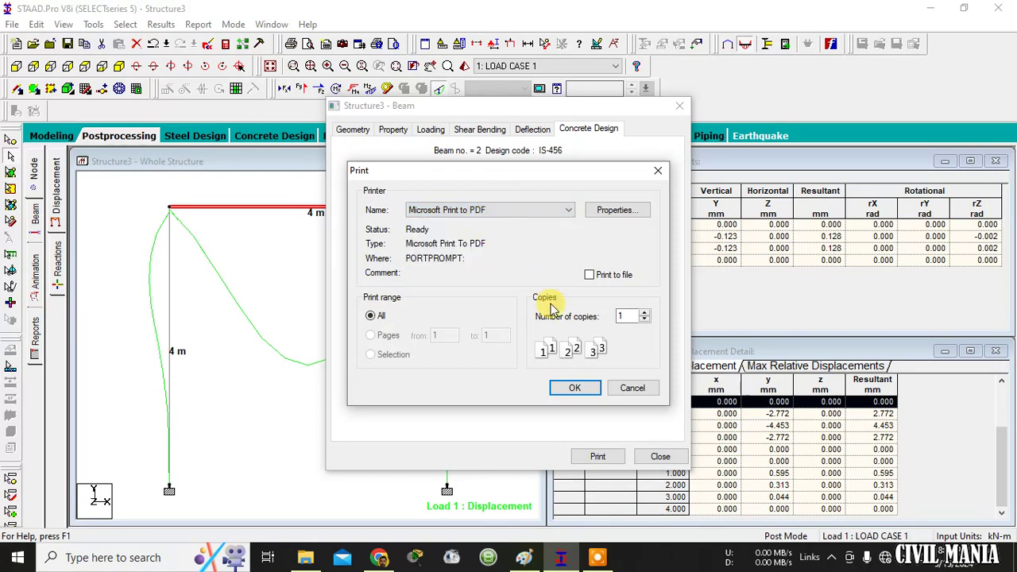
click(582, 389)
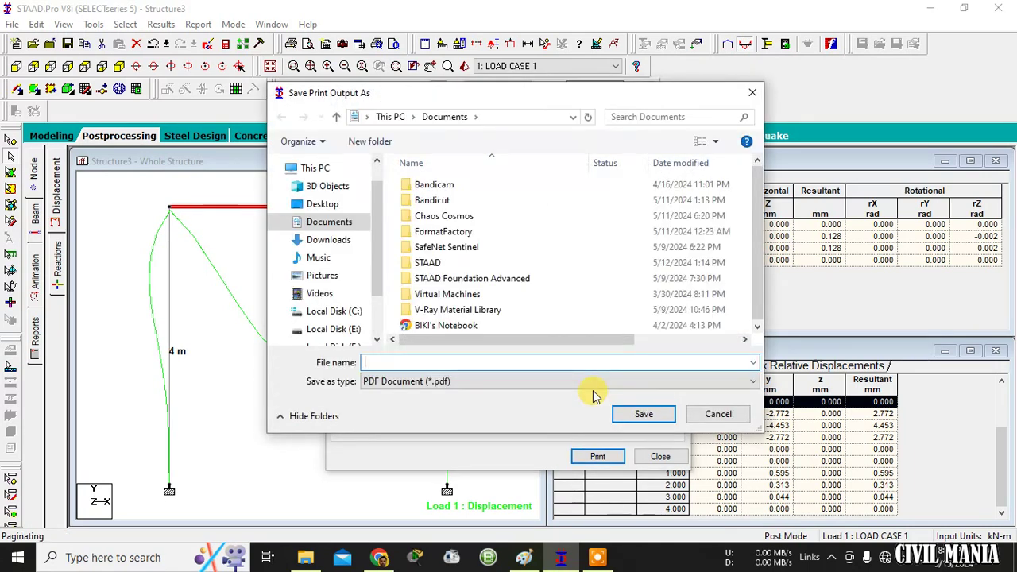
text(s)
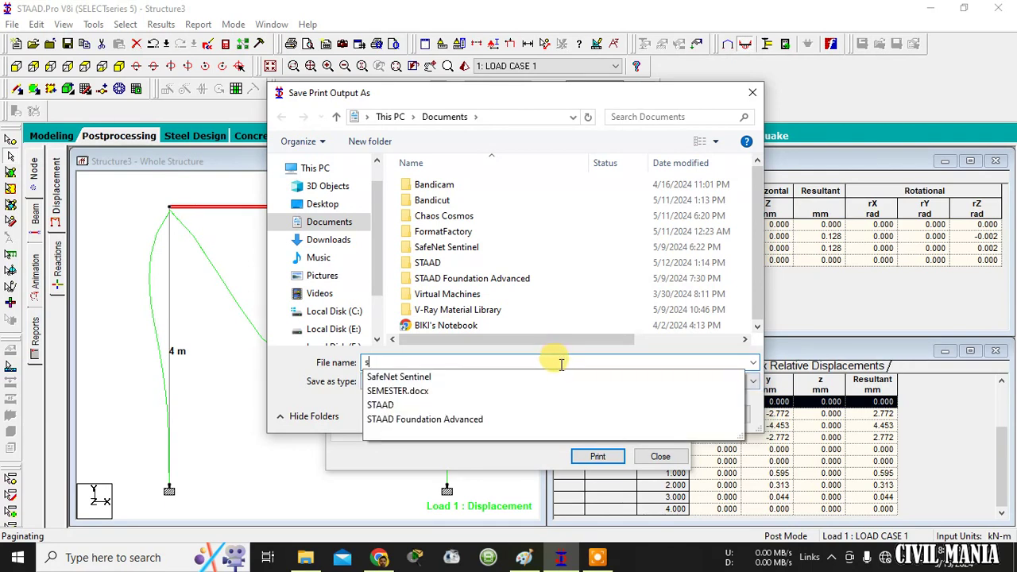
click(333, 401)
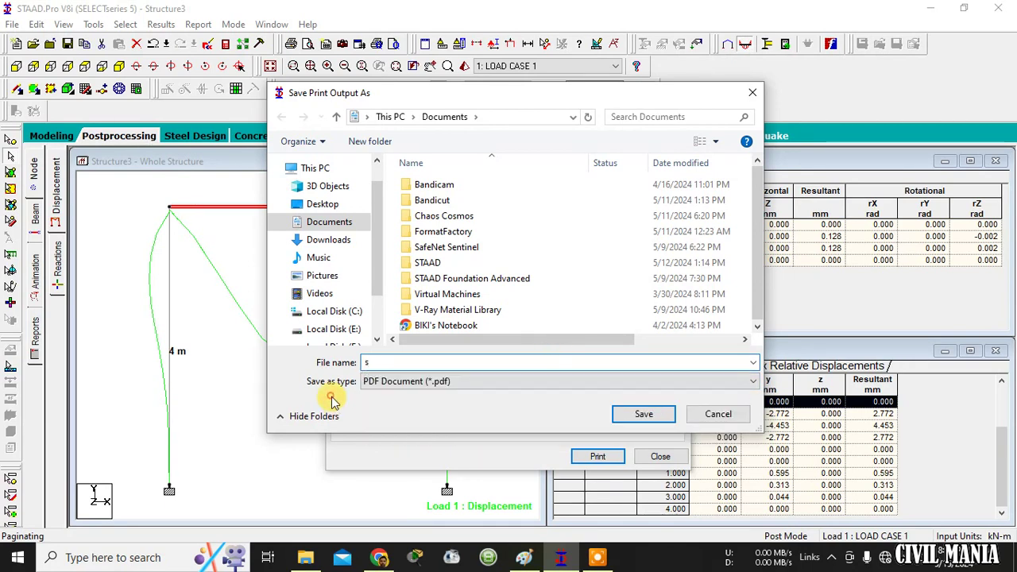
click(648, 414)
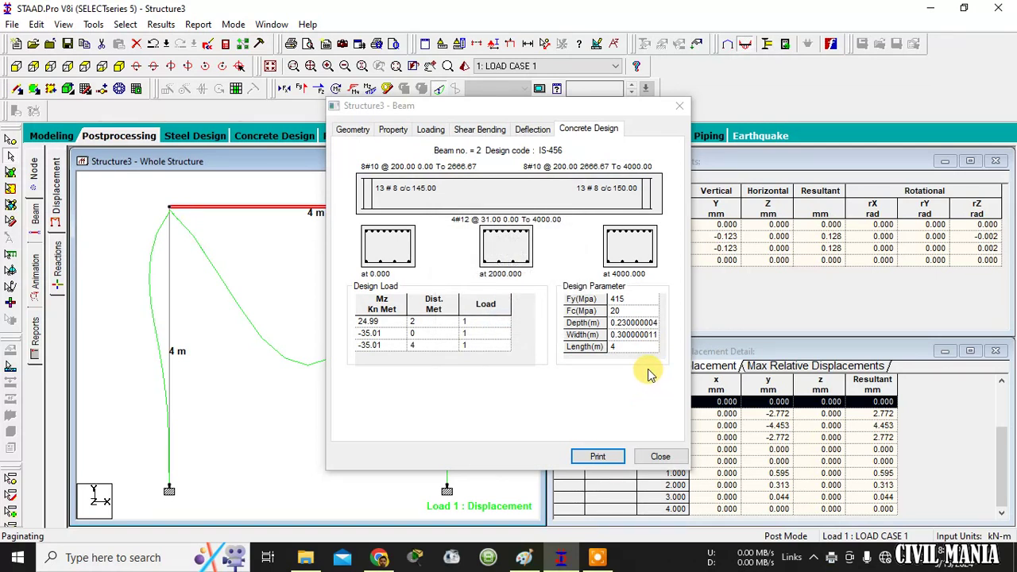
click(660, 459)
- Minimise STAAD.Pro and open the saved PDF s from the Documents folder
click(930, 10)
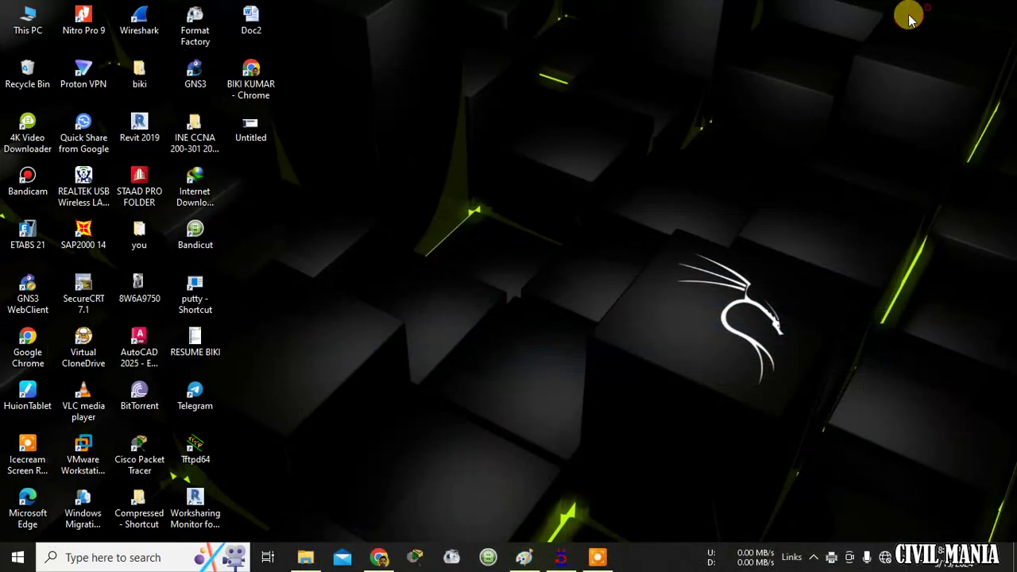
double_click(29, 20)
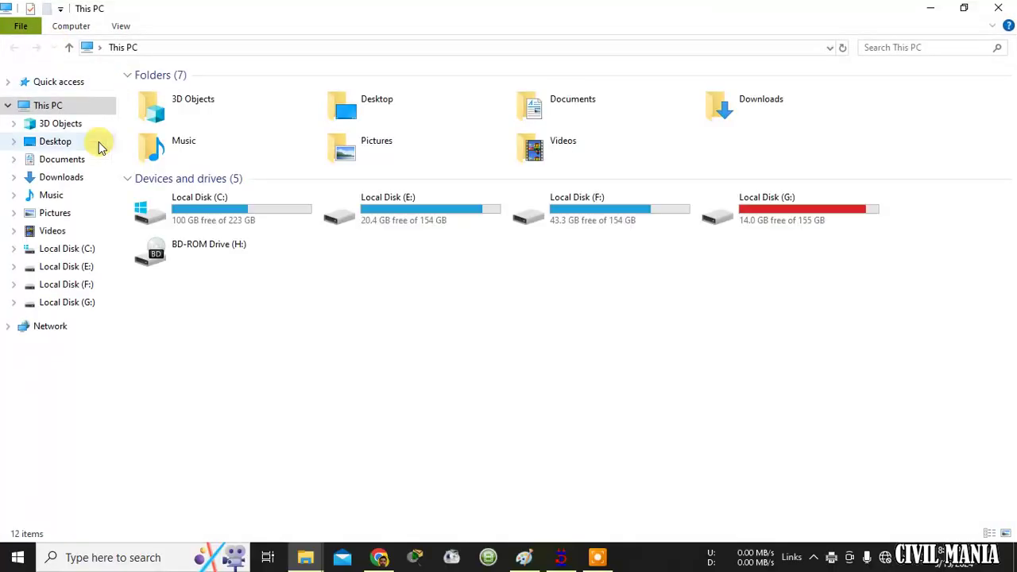
click(74, 160)
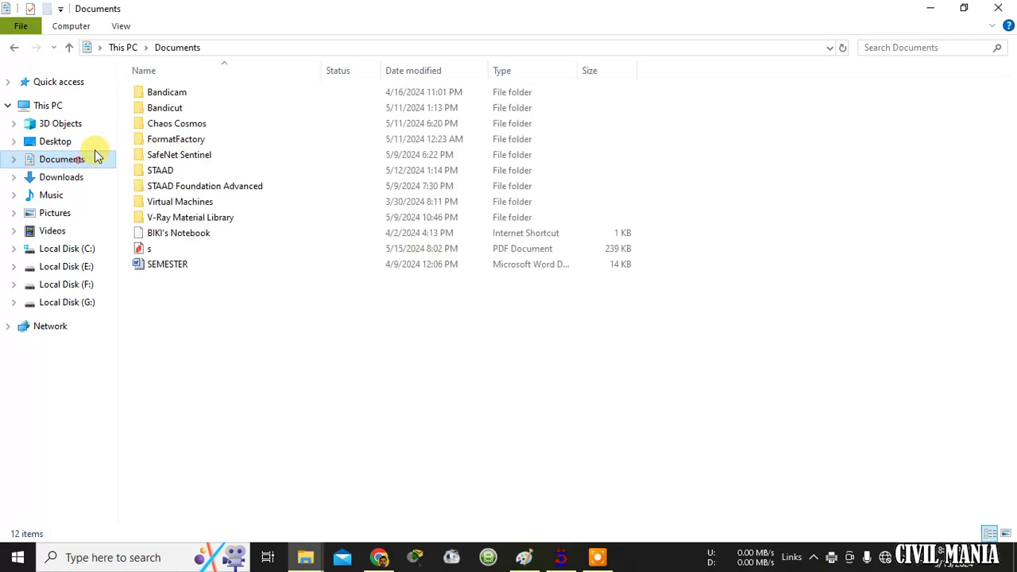
double_click(159, 251)
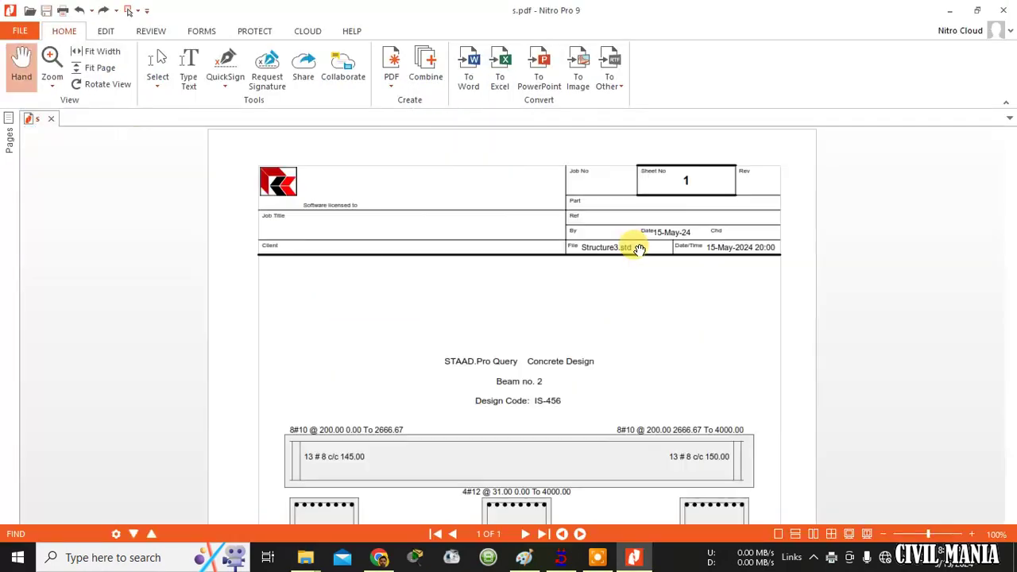
- Examine the printed beam sheet, including the reinforcement layout, cross-sections, design loads and design parameters
scroll(647, 295, down, 5)
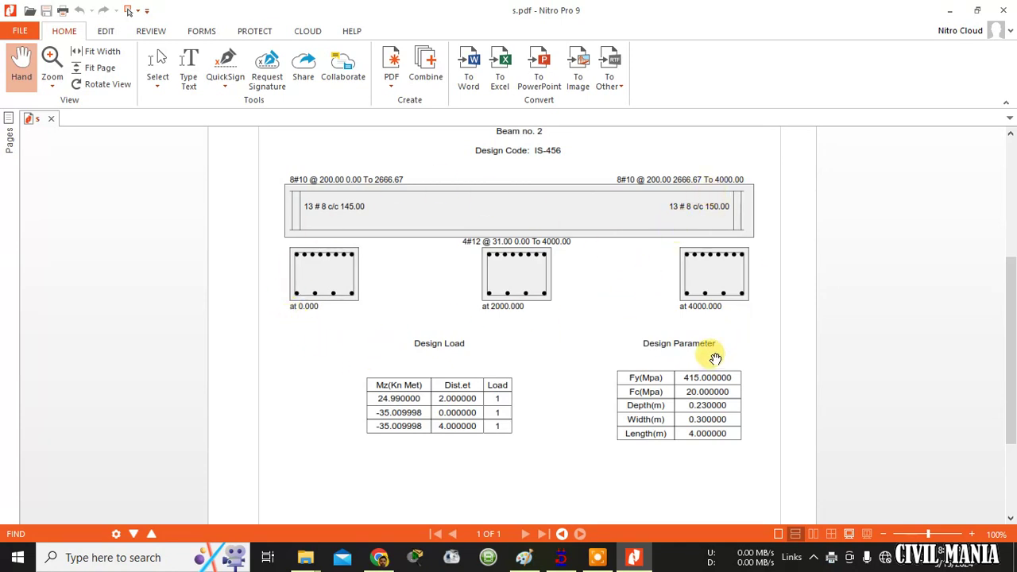
scroll(546, 276, down, 3)
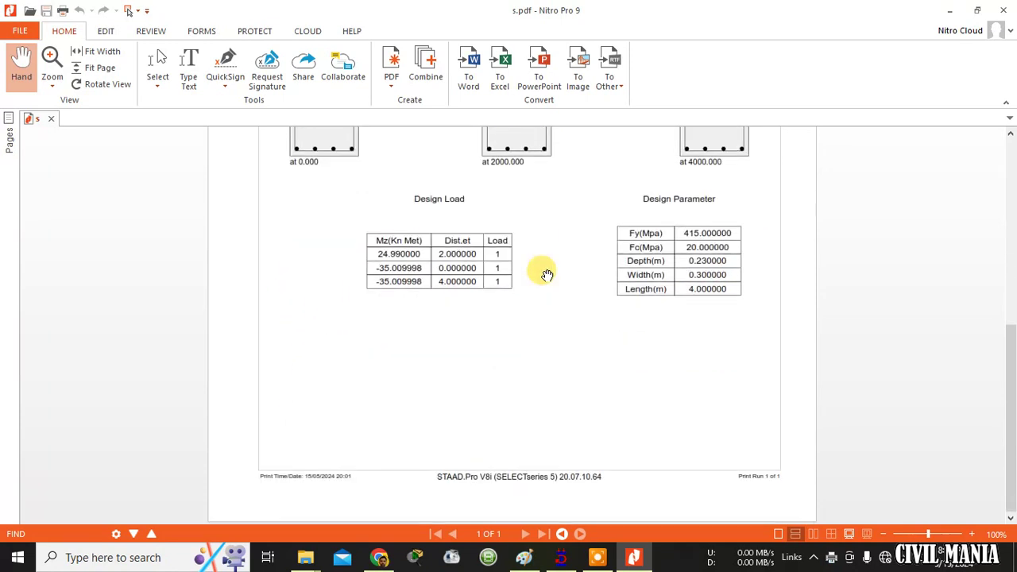
scroll(547, 274, up, 8)
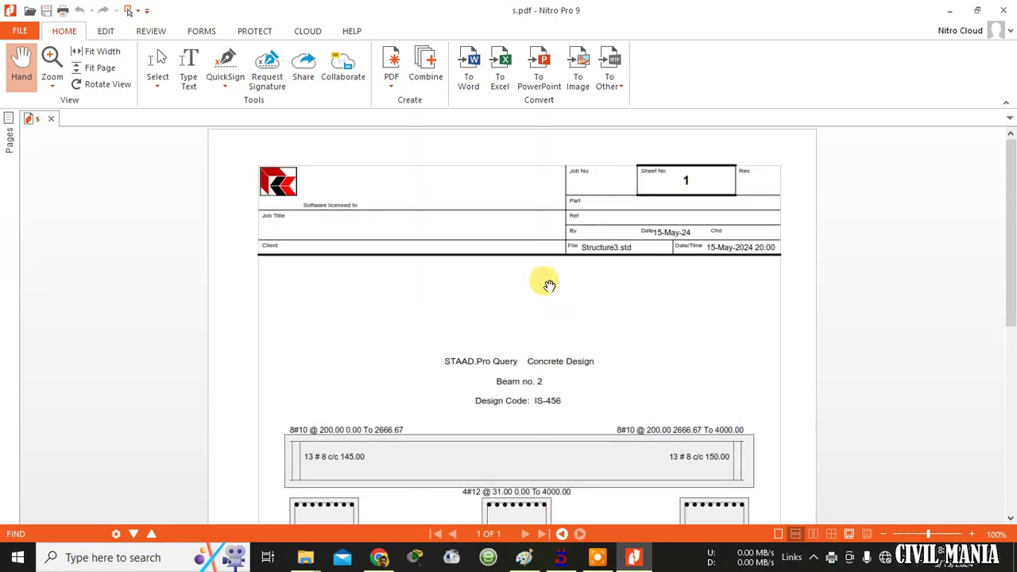
scroll(549, 285, down, 2)
scroll(547, 279, up, 2)
scroll(508, 278, down, 3)
scroll(515, 283, down, 3)
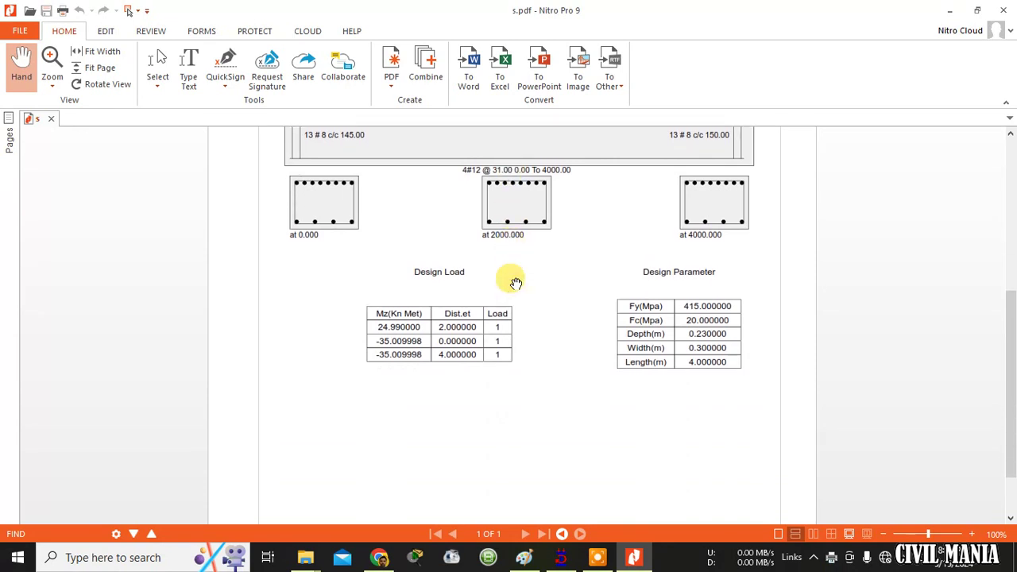
scroll(517, 279, up, 1)
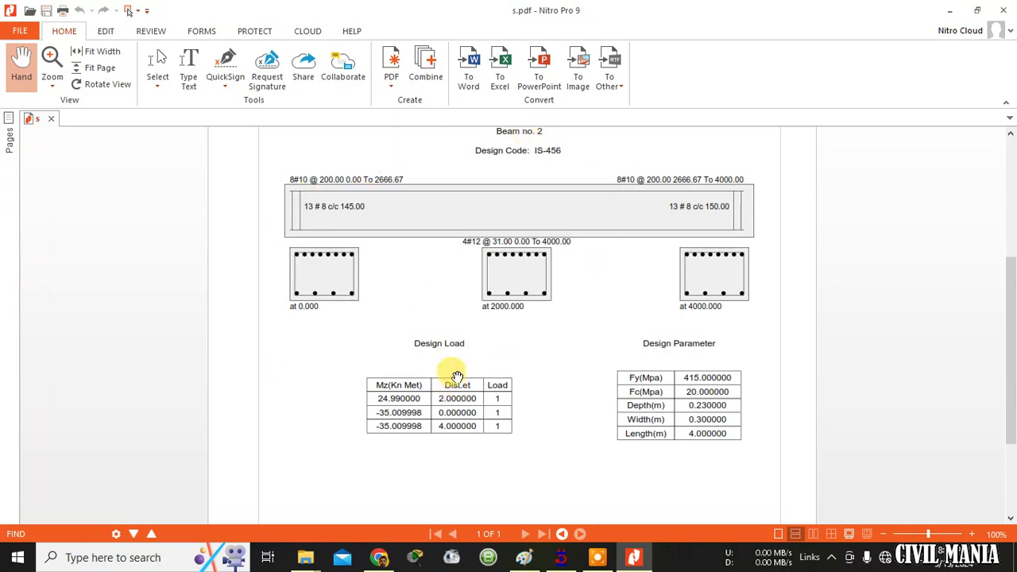
- Minimise the PDF, return to STAAD.Pro and clear the beam selection in the structure view
click(950, 9)
click(553, 550)
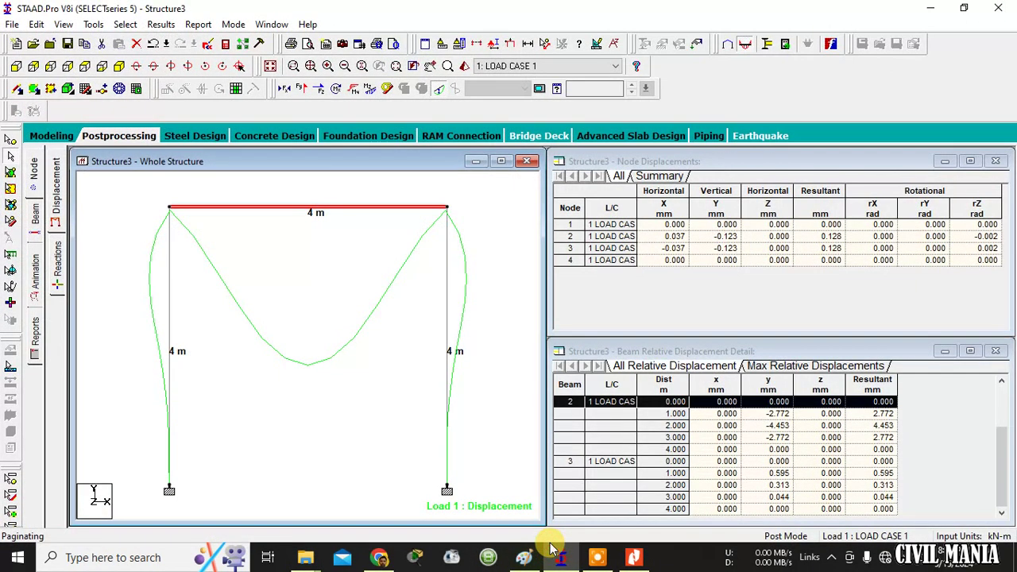
click(386, 348)
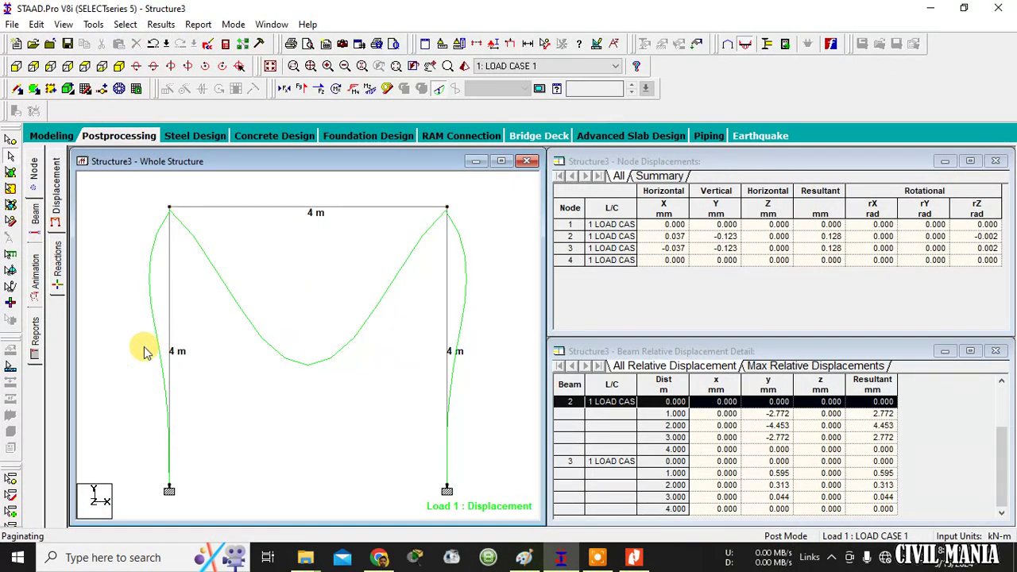